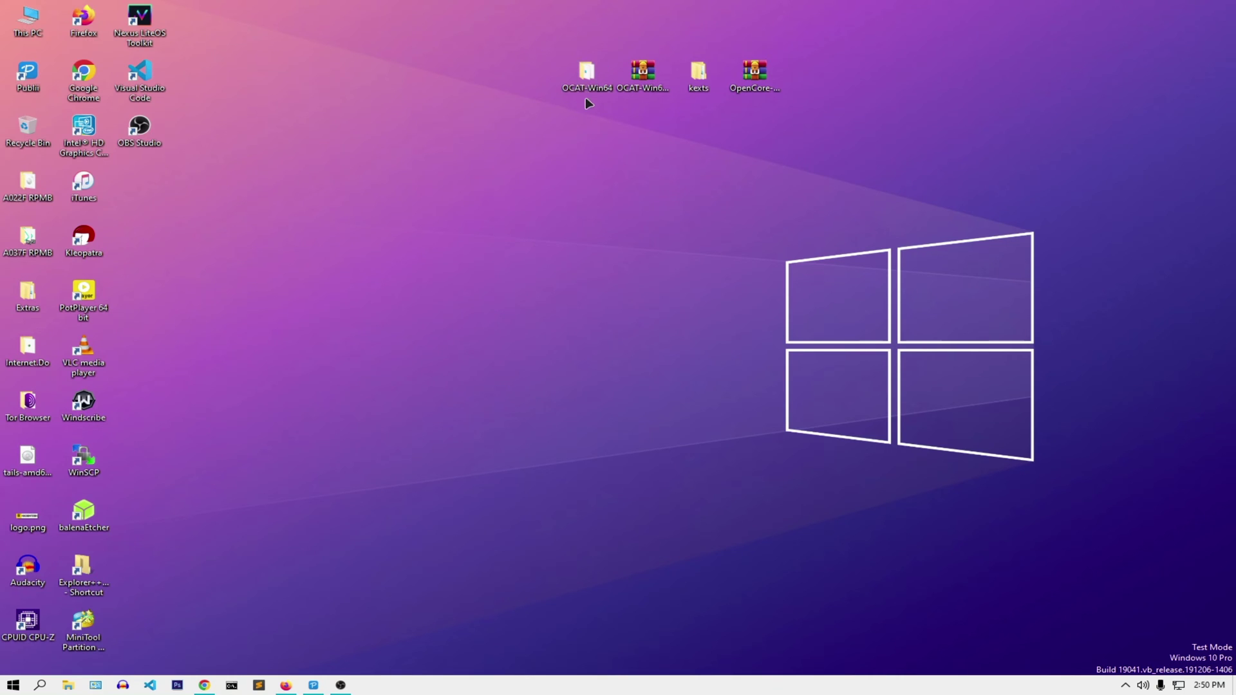
# Step: Switch to Firefox and download OCAT-Win64.zip from the latest OCAuxiliaryTools release on GitHub
pyautogui.click(285, 685)
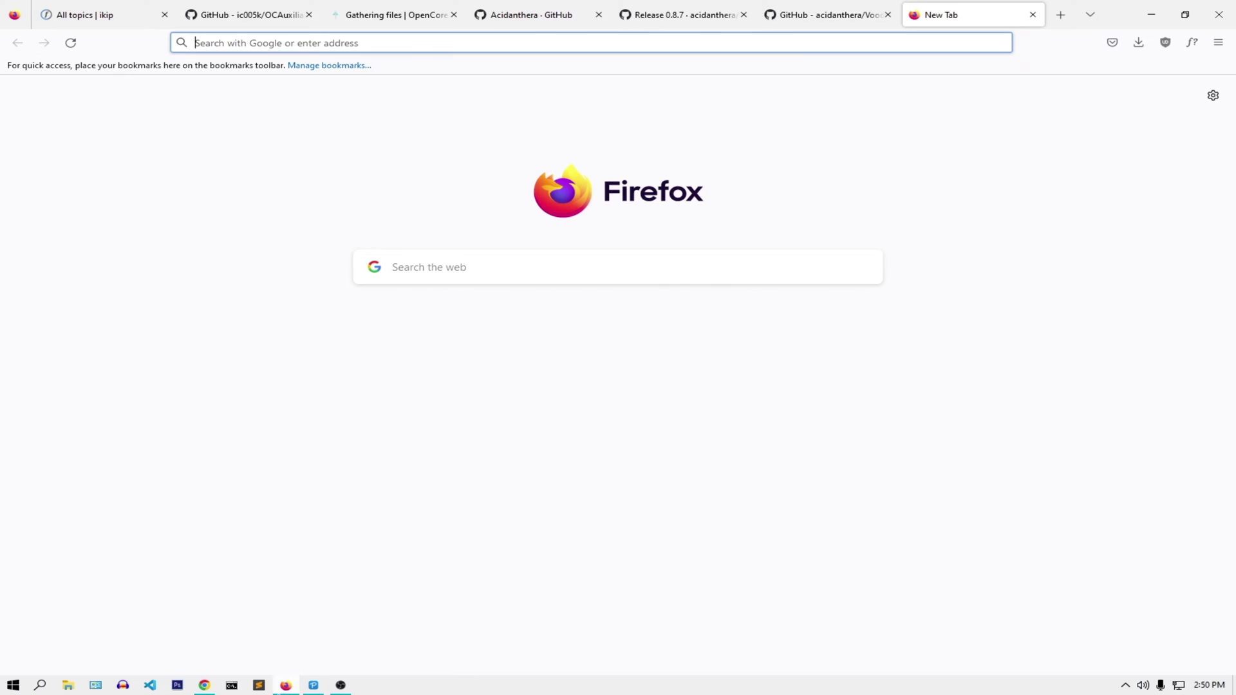
pyautogui.click(277, 13)
pyautogui.moveTo(438, 43); pyautogui.dragTo(212, 42)
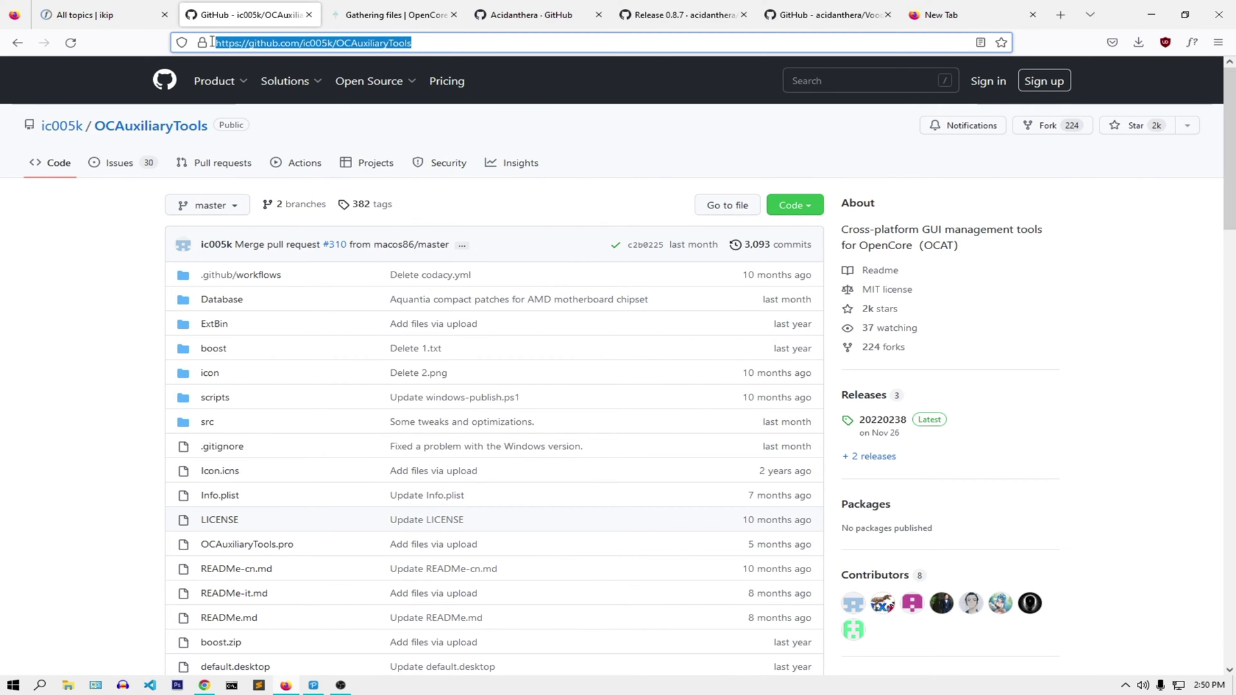
pyautogui.scroll(-3, 692, 351)
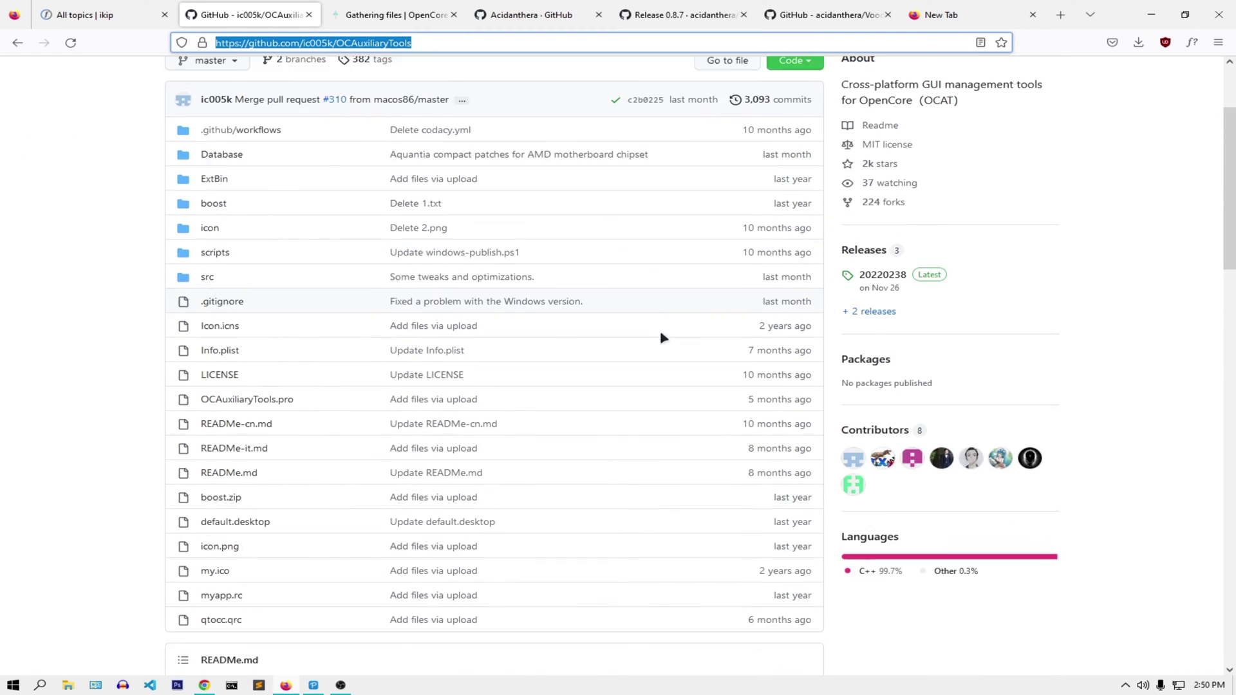
pyautogui.click(880, 222)
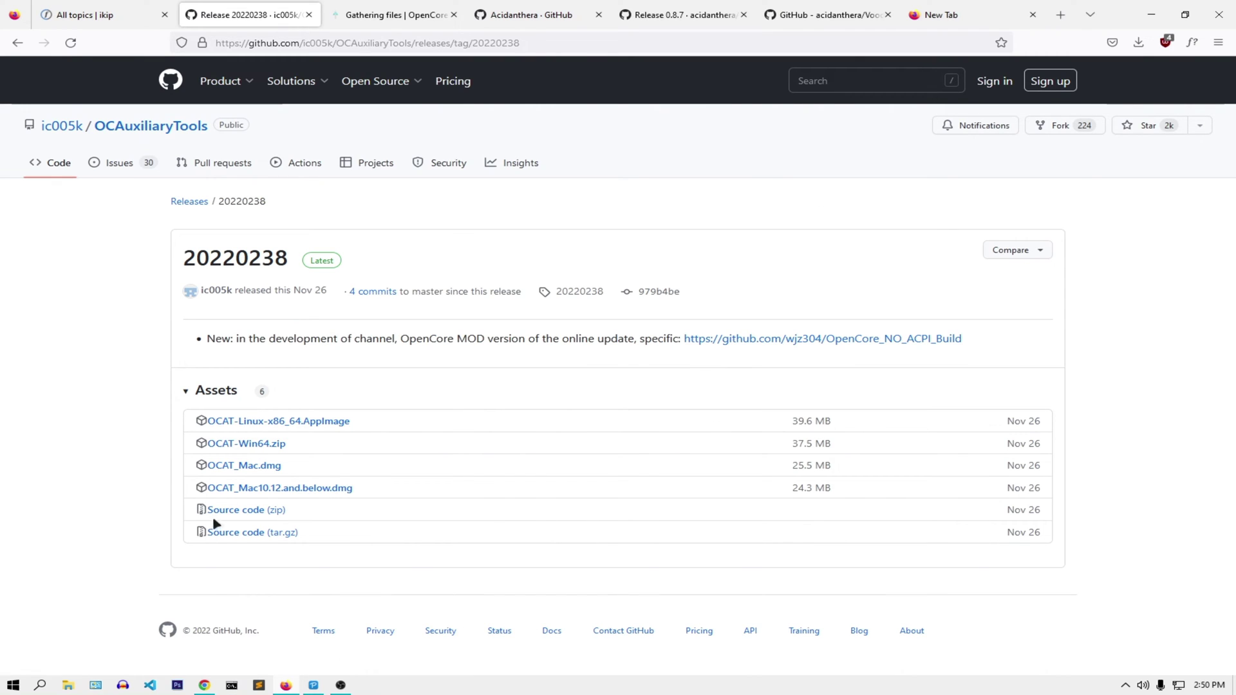
pyautogui.click(269, 472)
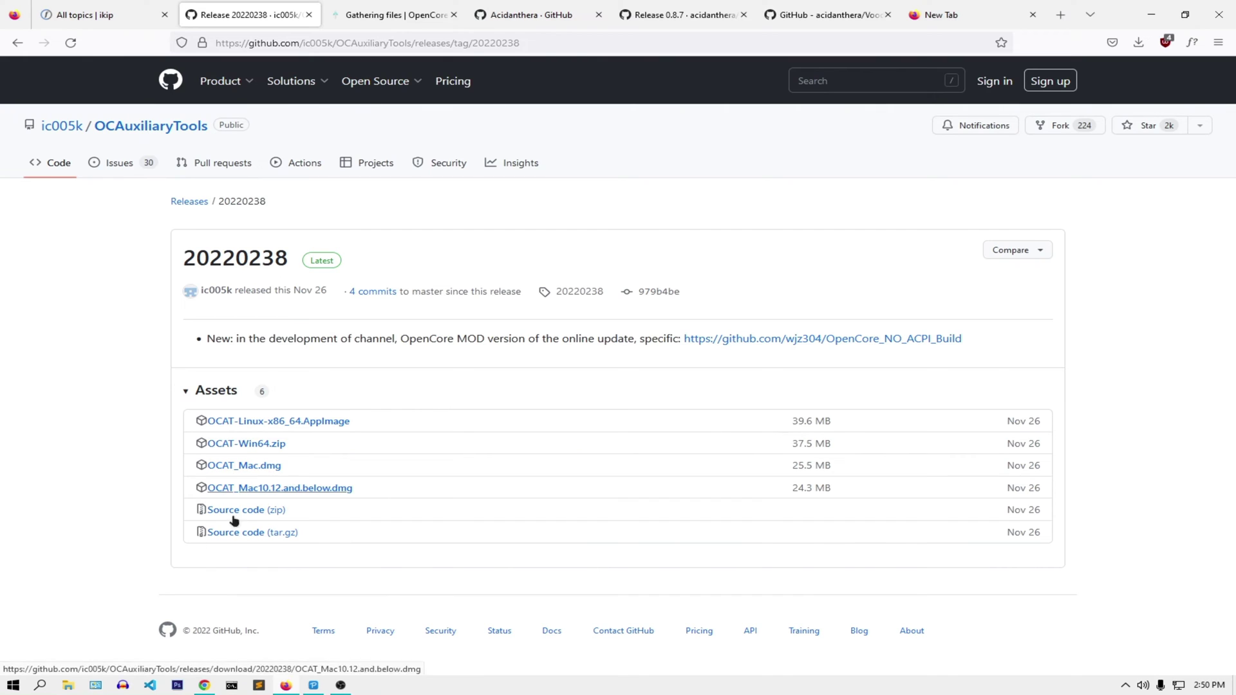
pyautogui.click(241, 446)
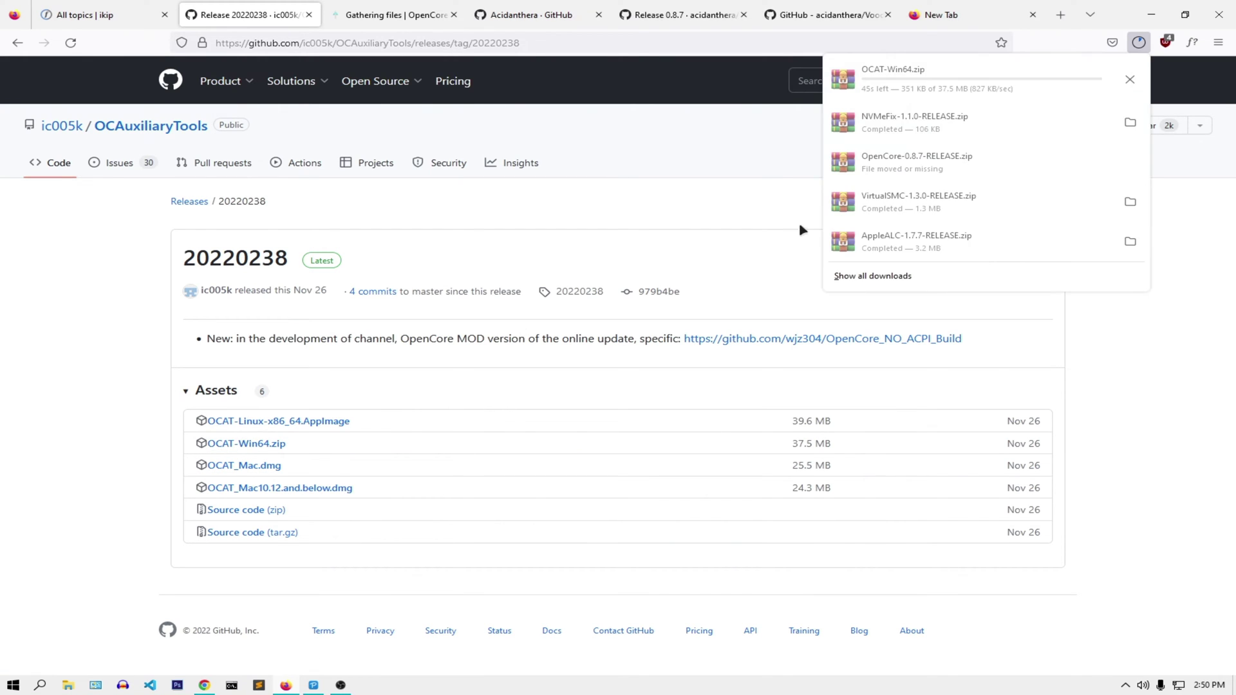
pyautogui.click(1152, 14)
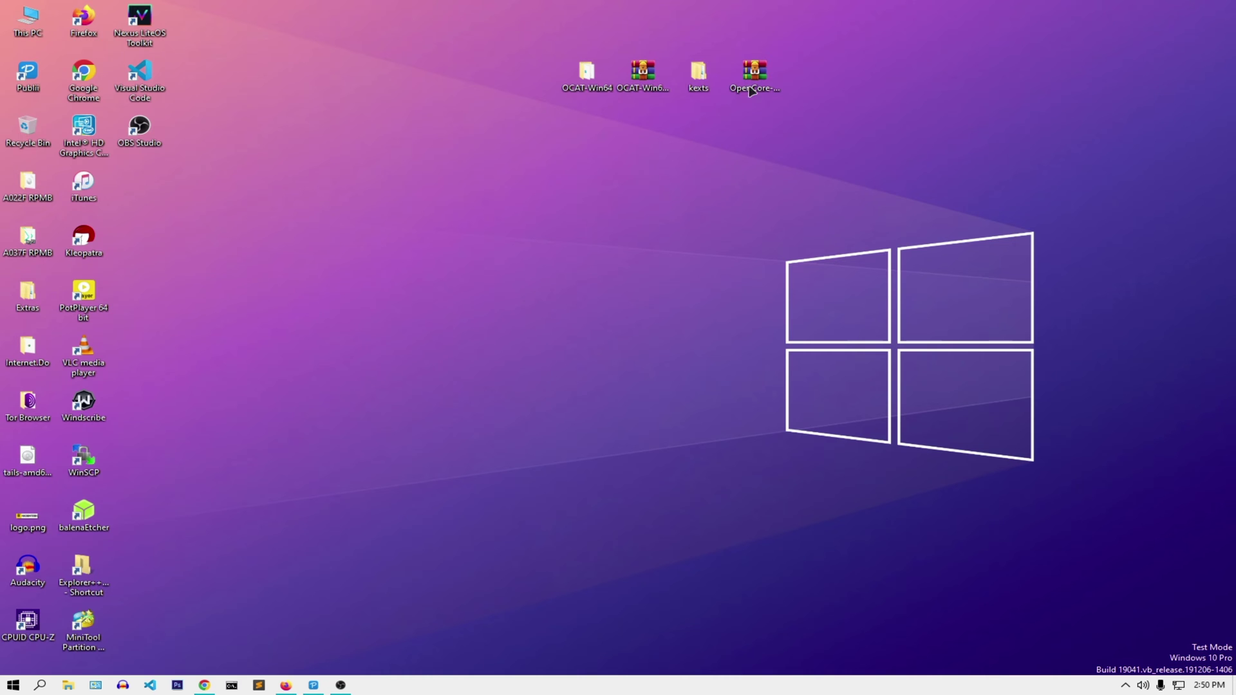
# Step: Look through the contents of the OCAT-Win64 folder on the desktop
pyautogui.doubleClick(597, 72)
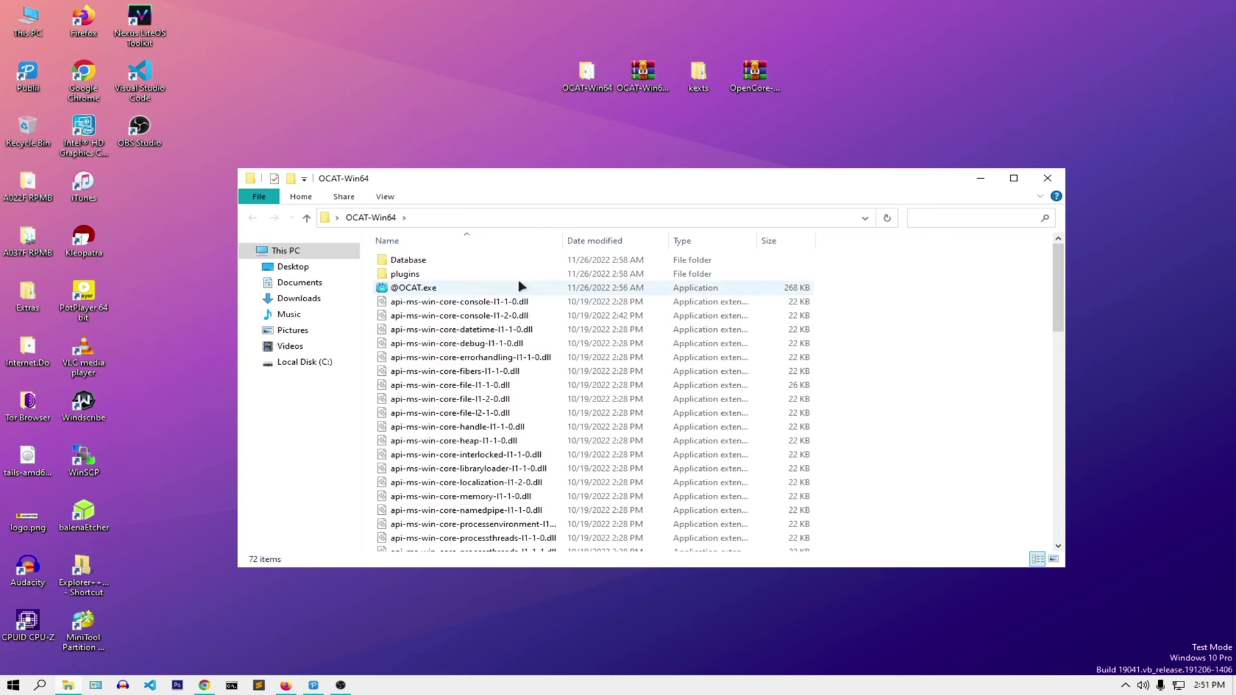
pyautogui.moveTo(579, 176); pyautogui.dragTo(544, 156)
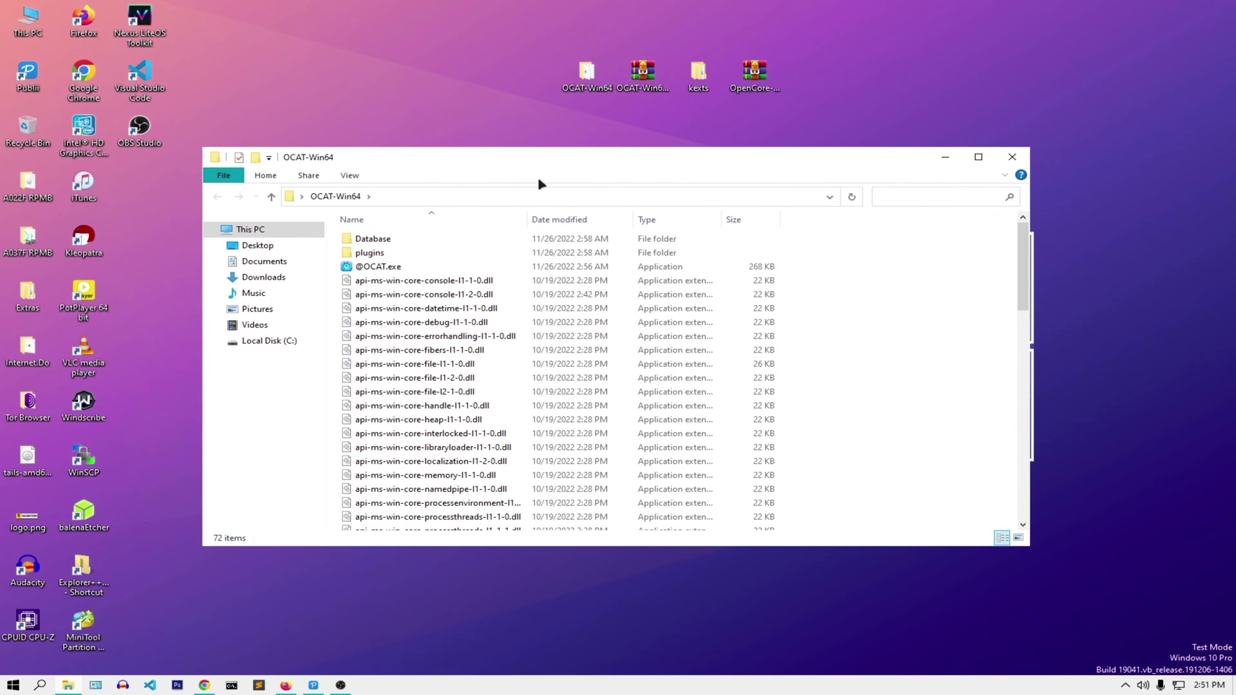
pyautogui.scroll(-3, 527, 356)
pyautogui.scroll(-10, 527, 356)
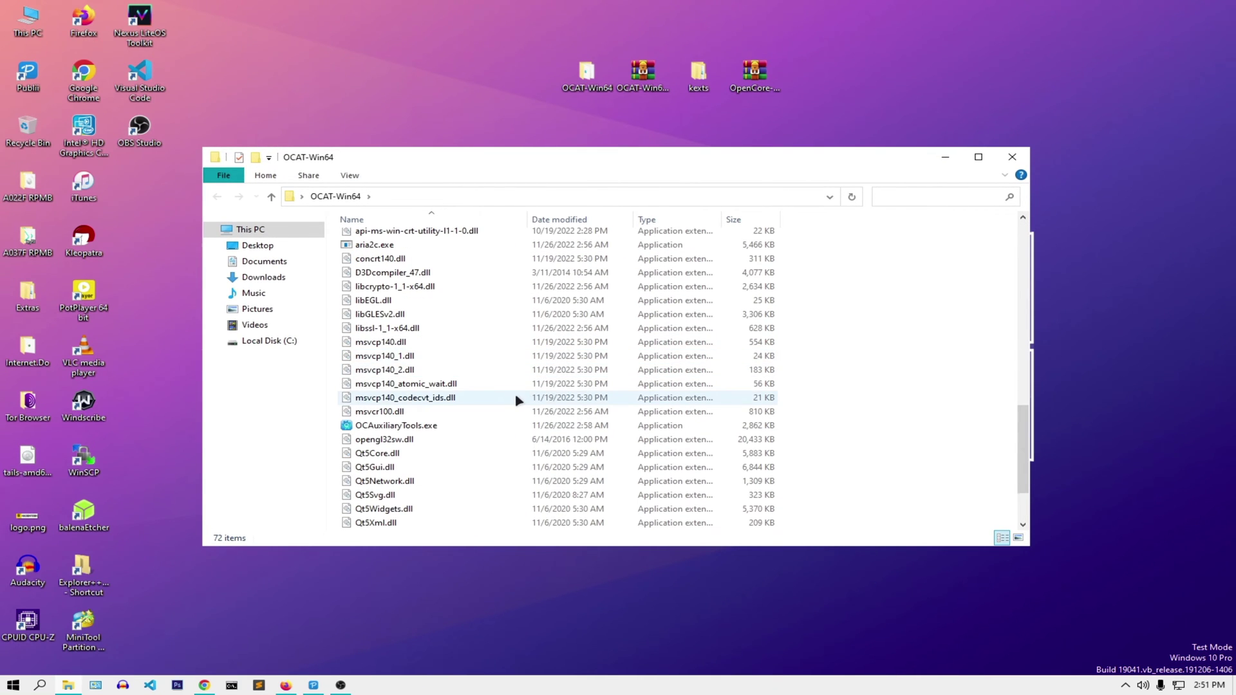
pyautogui.scroll(16, 515, 399)
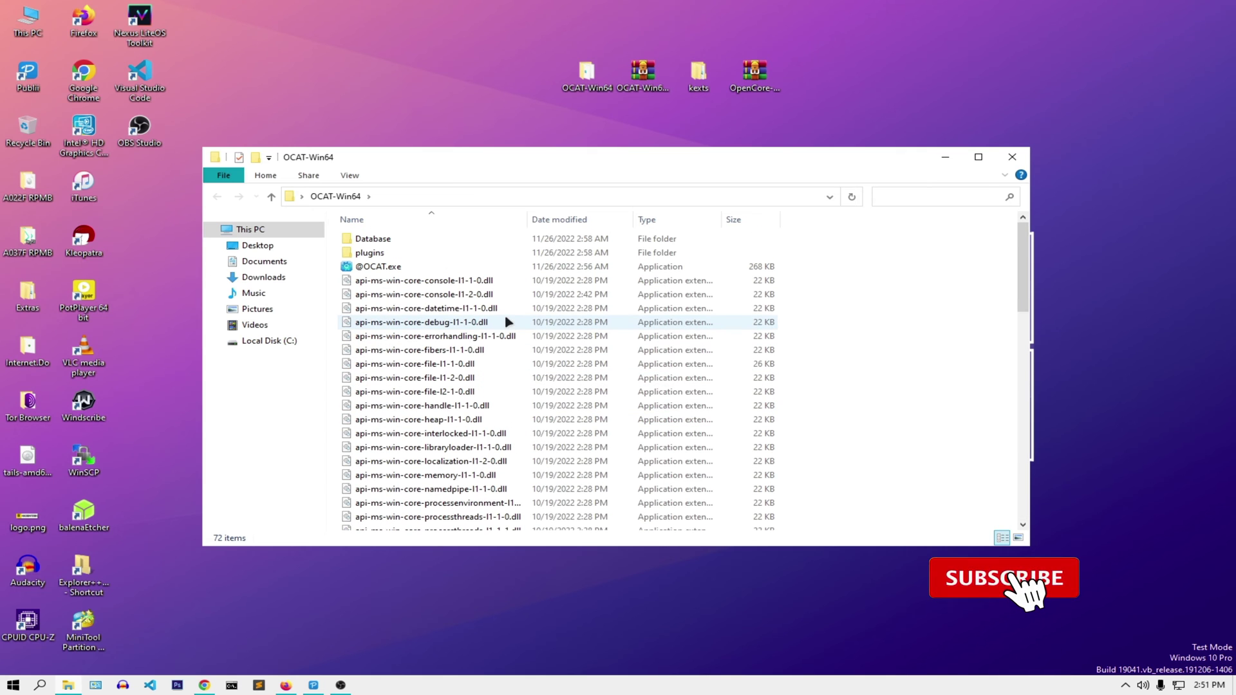
pyautogui.click(945, 157)
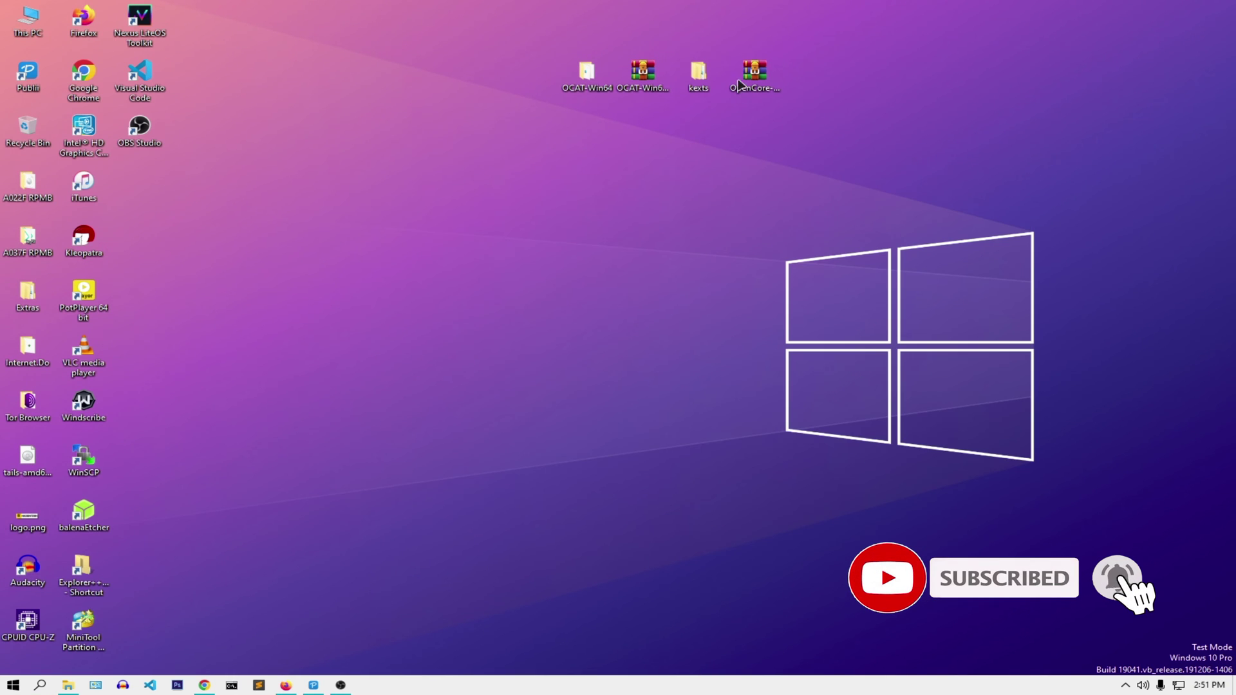
# Step: Check which kernel extensions are in the kexts folder on the desktop
pyautogui.doubleClick(698, 85)
pyautogui.moveTo(419, 367); pyautogui.dragTo(442, 257)
pyautogui.click(414, 351)
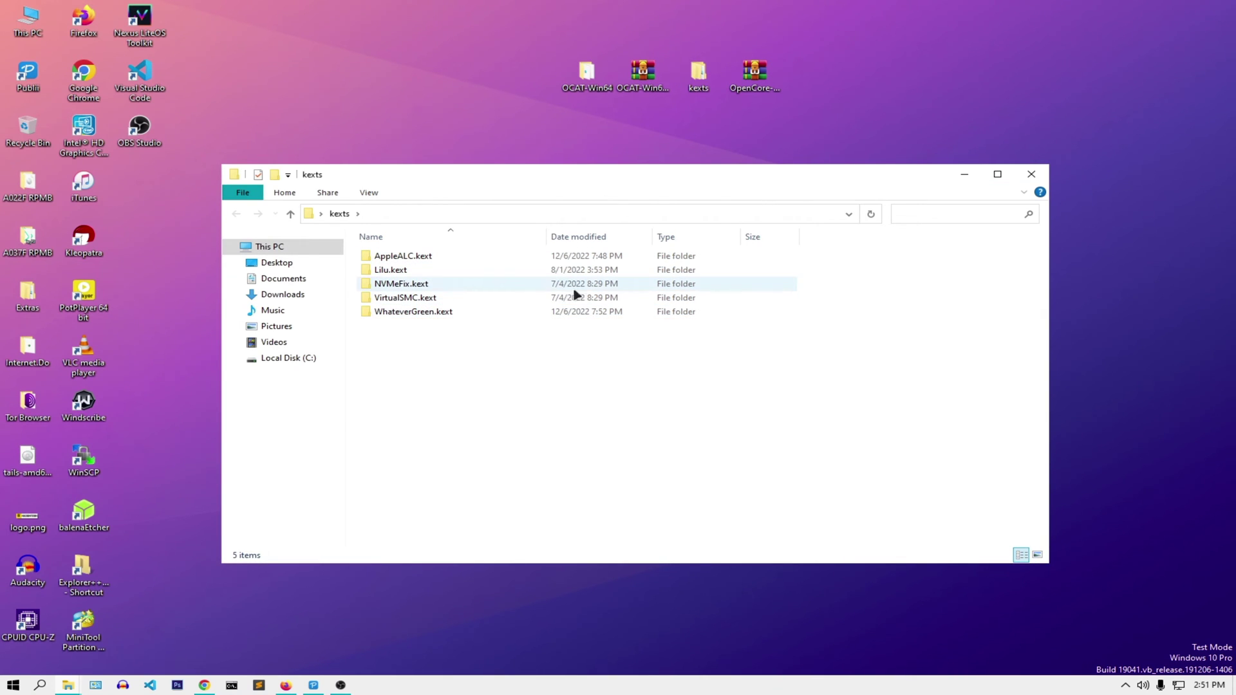
pyautogui.click(964, 174)
# Step: Switch to Firefox and open the OpenCorePkg repository from Acidanthera's GitHub repository list
pyautogui.rightClick(758, 77)
pyautogui.click(596, 264)
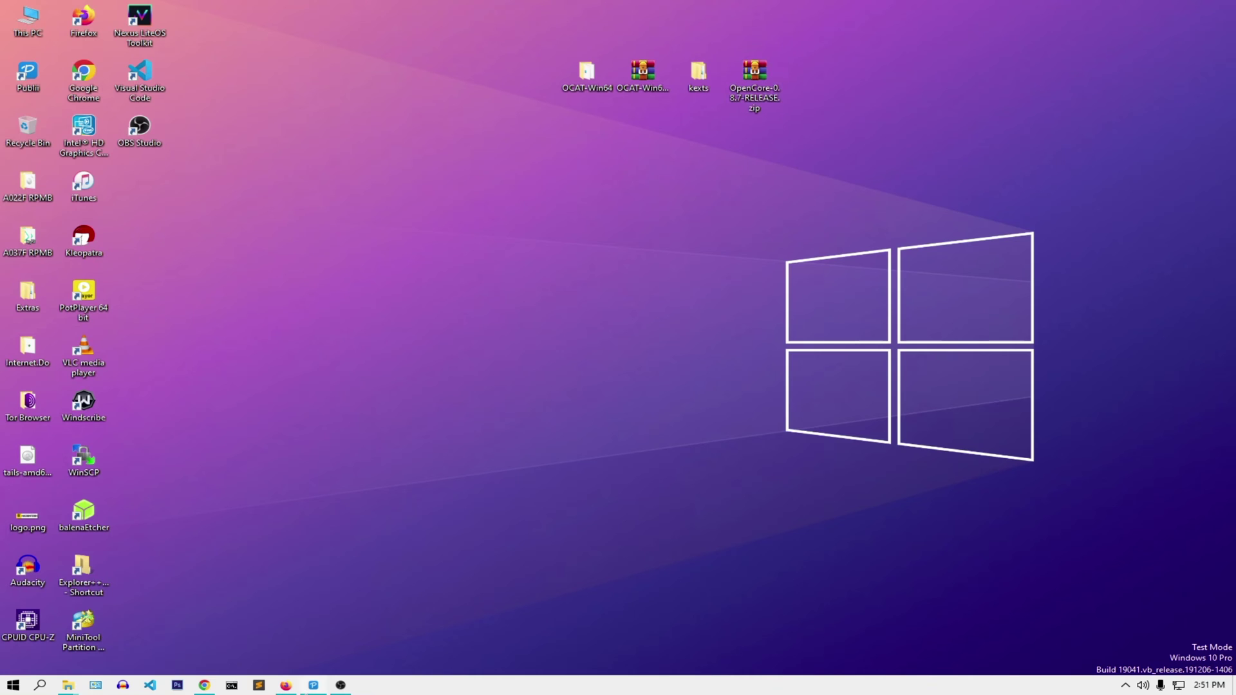
pyautogui.hotkey('alt', 'Tab')
pyautogui.click(521, 15)
pyautogui.scroll(5, 338, 367)
pyautogui.scroll(15, 324, 286)
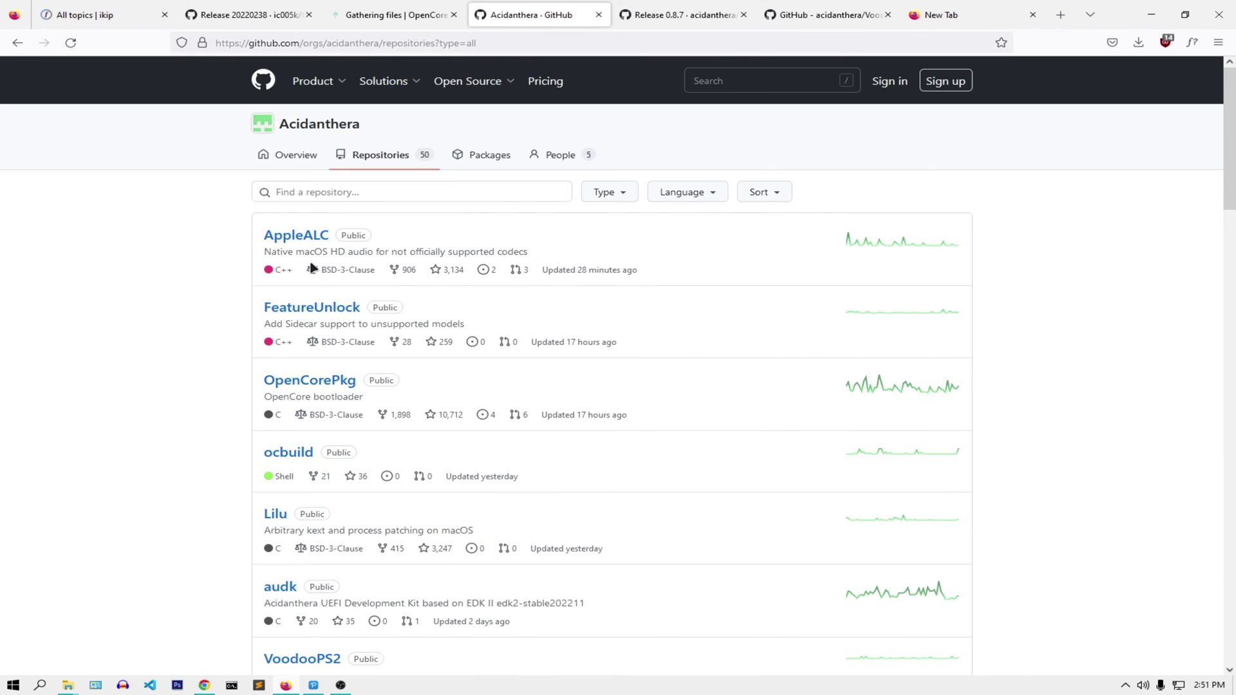
pyautogui.scroll(-3, 315, 270)
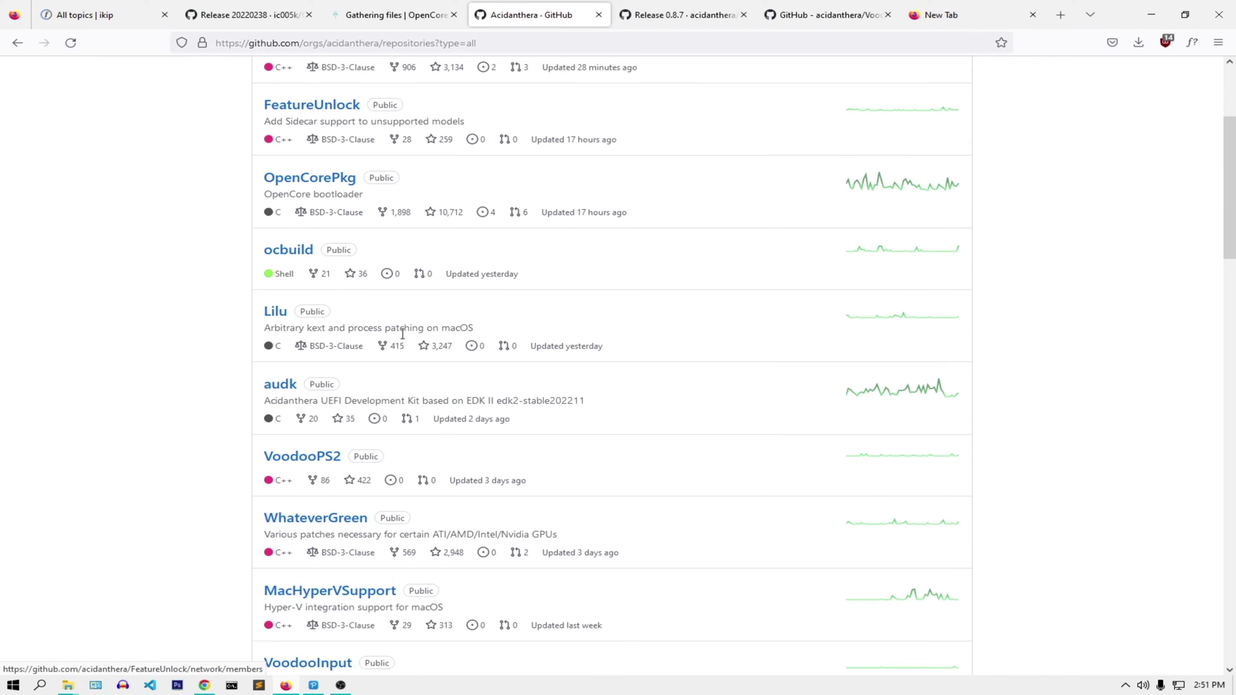
pyautogui.click(287, 180)
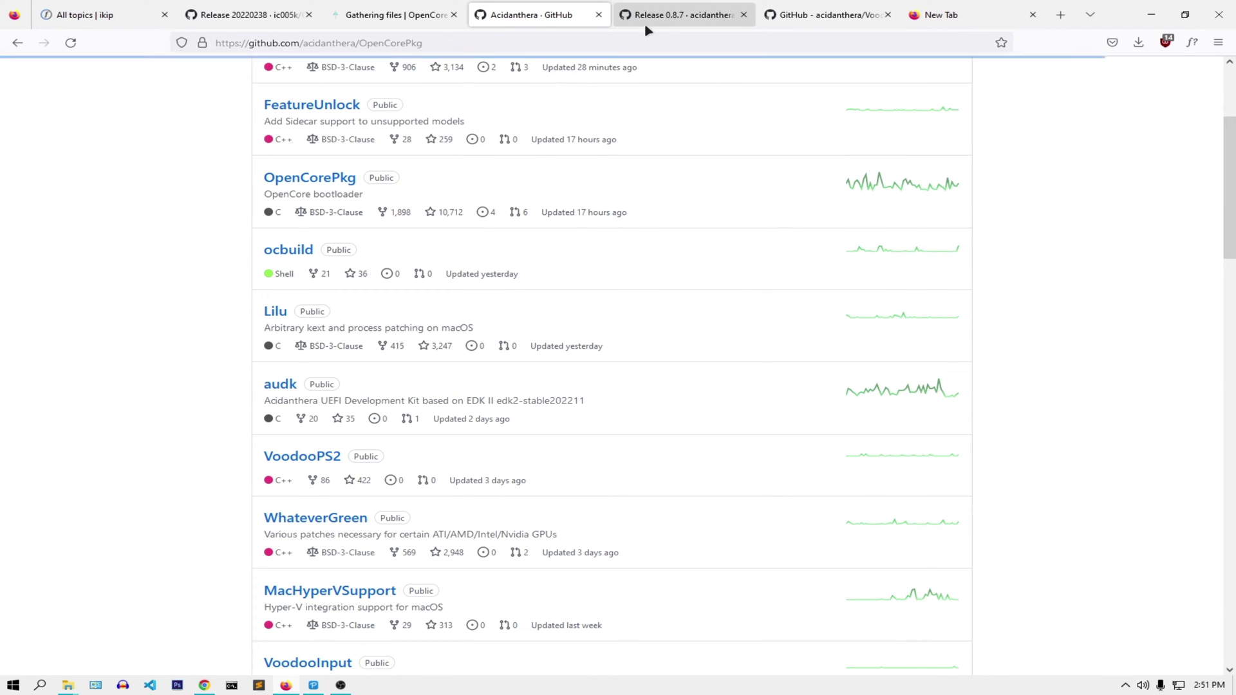
# Step: Review the download assets of the OpenCore 0.8.7 release, and close the OpenCorePkg and VoodooPS2 repository tabs
pyautogui.click(686, 16)
pyautogui.scroll(-4, 309, 310)
pyautogui.scroll(1, 350, 268)
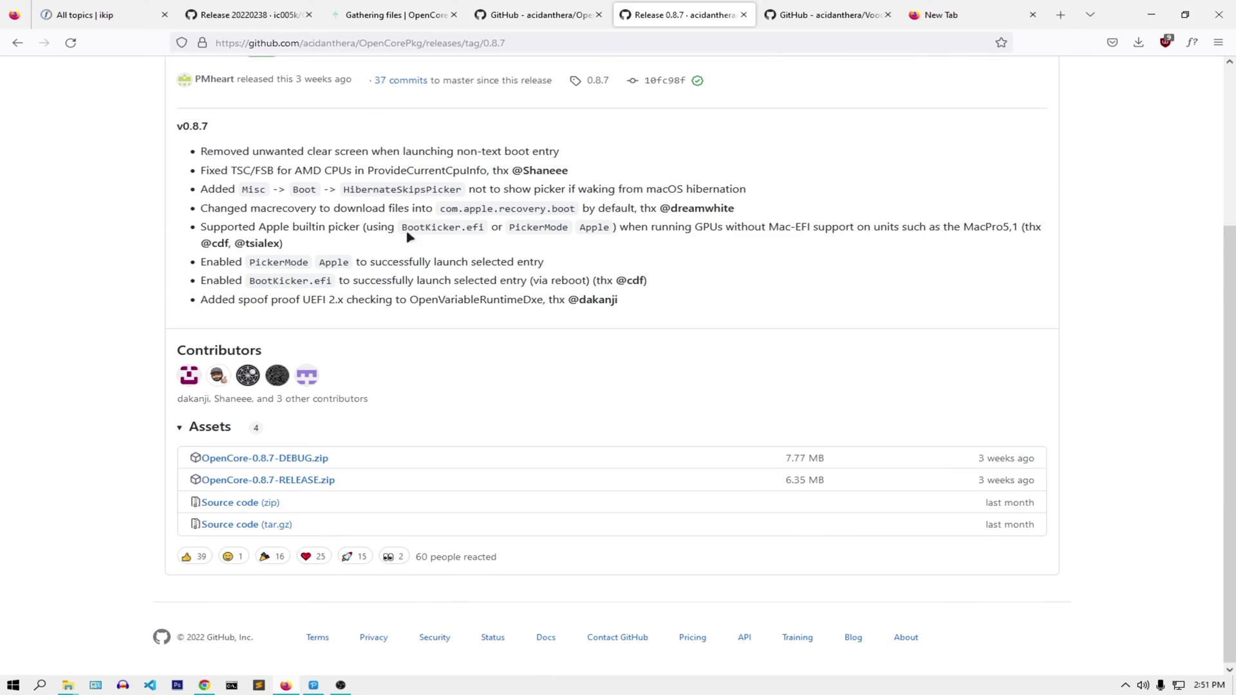
pyautogui.scroll(-1, 350, 268)
pyautogui.click(599, 15)
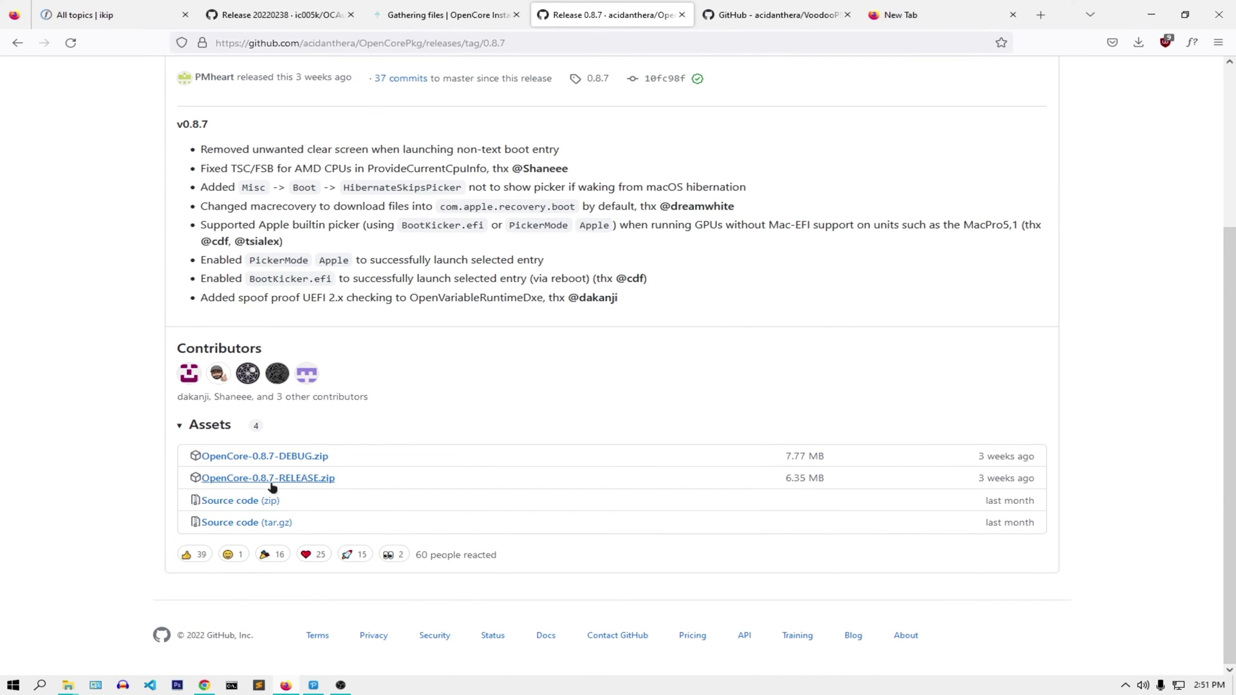
pyautogui.click(724, 19)
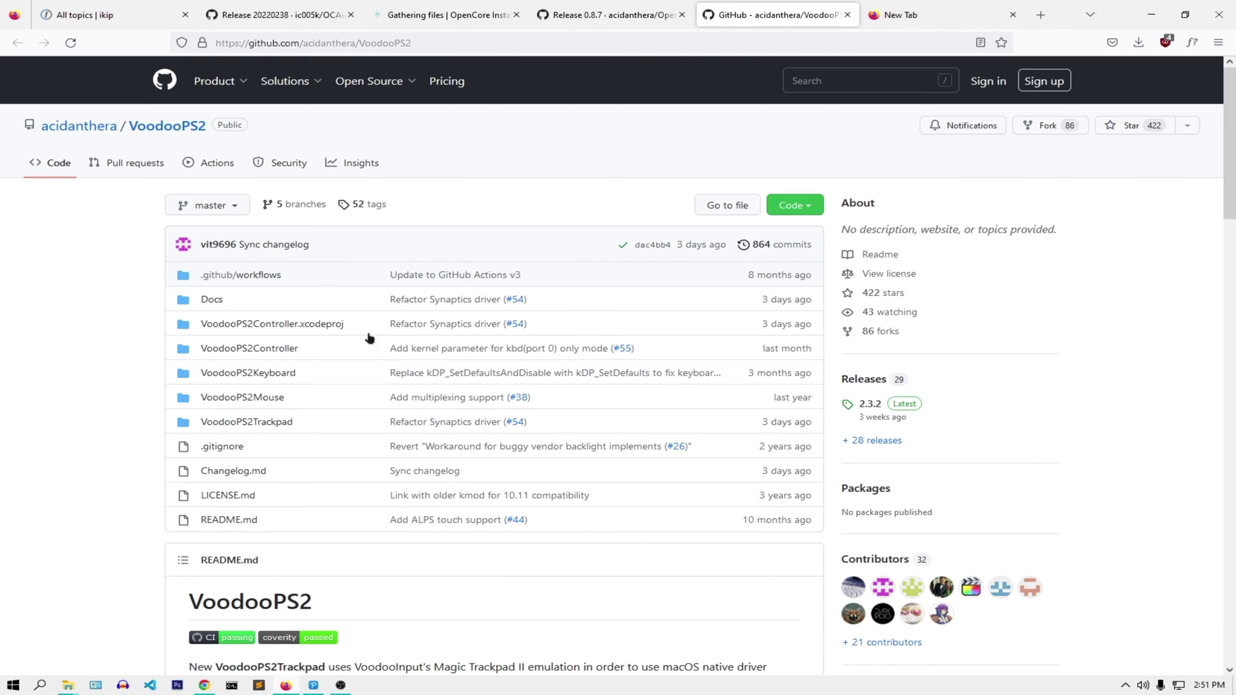
pyautogui.click(847, 14)
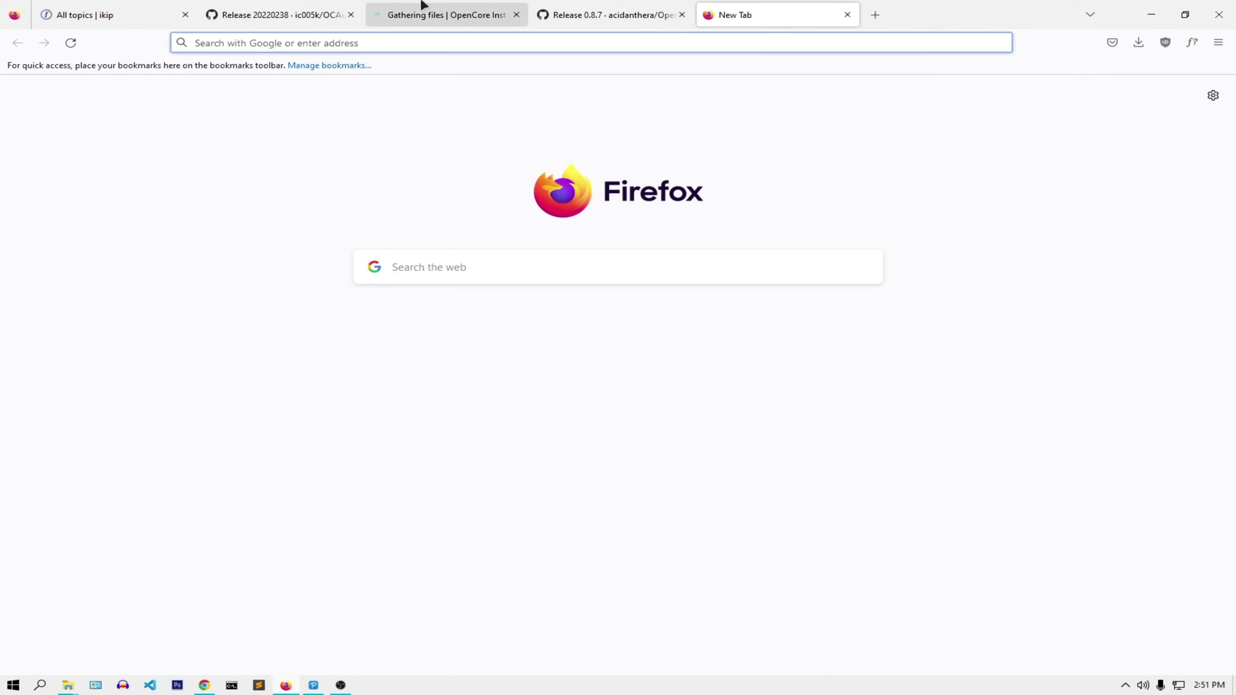
# Step: Read the firmware driver sections for universal and legacy users on the OpenCore Install Guide's Gathering files page
pyautogui.click(419, 9)
pyautogui.scroll(-4, 367, 284)
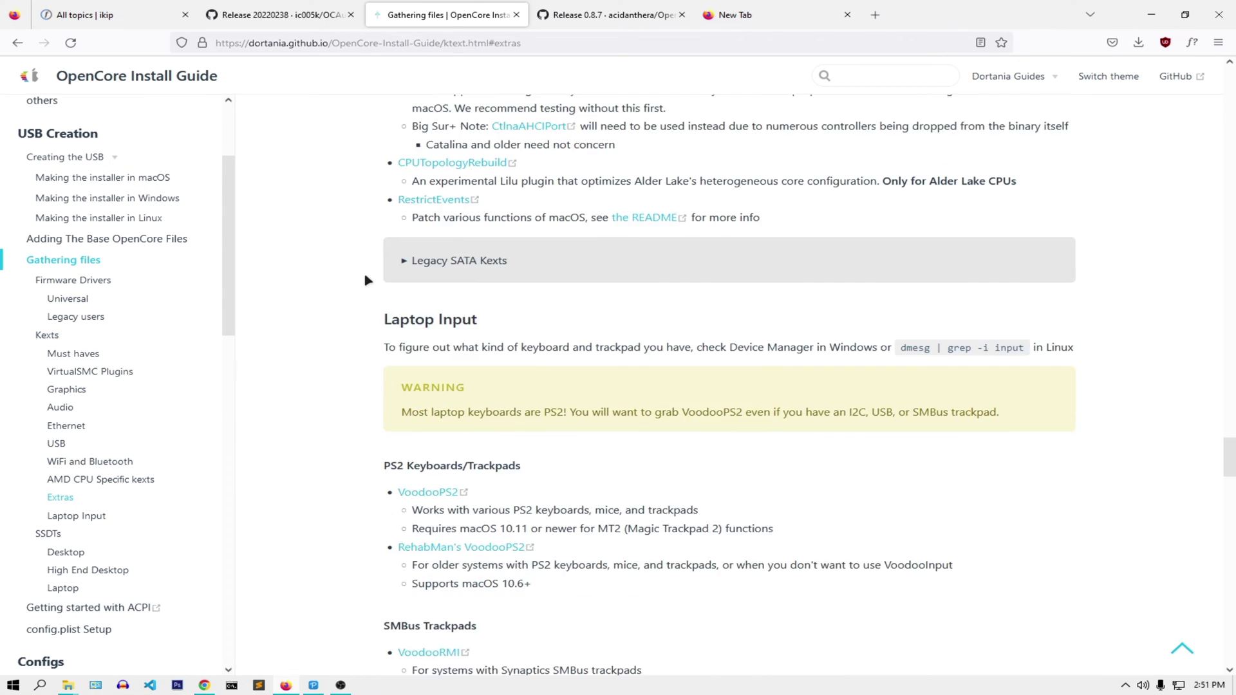
pyautogui.click(90, 261)
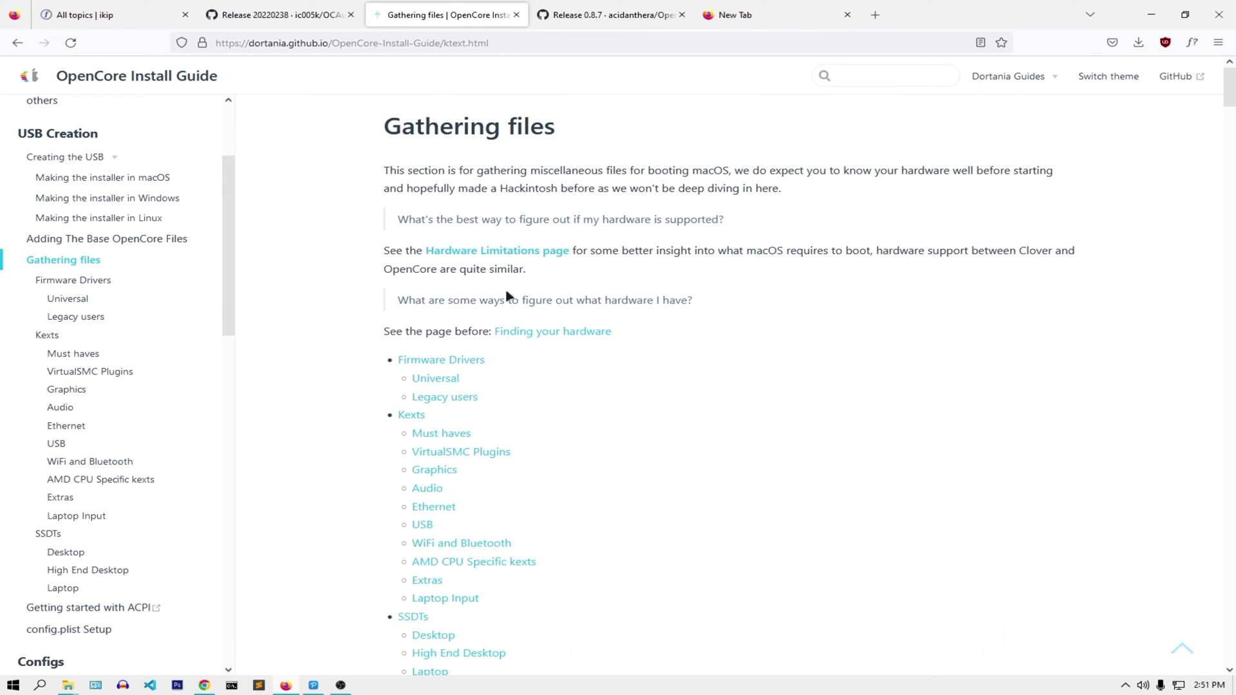
pyautogui.scroll(-3, 515, 293)
pyautogui.scroll(-9, 438, 199)
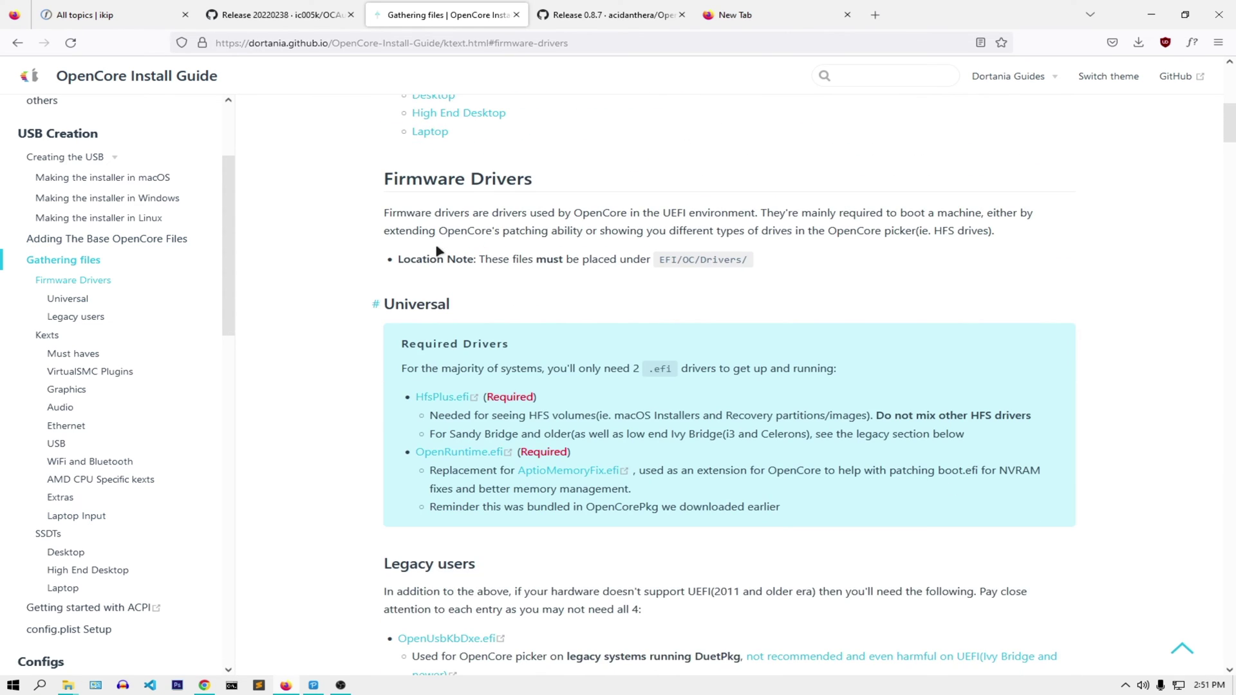
pyautogui.scroll(3, 450, 238)
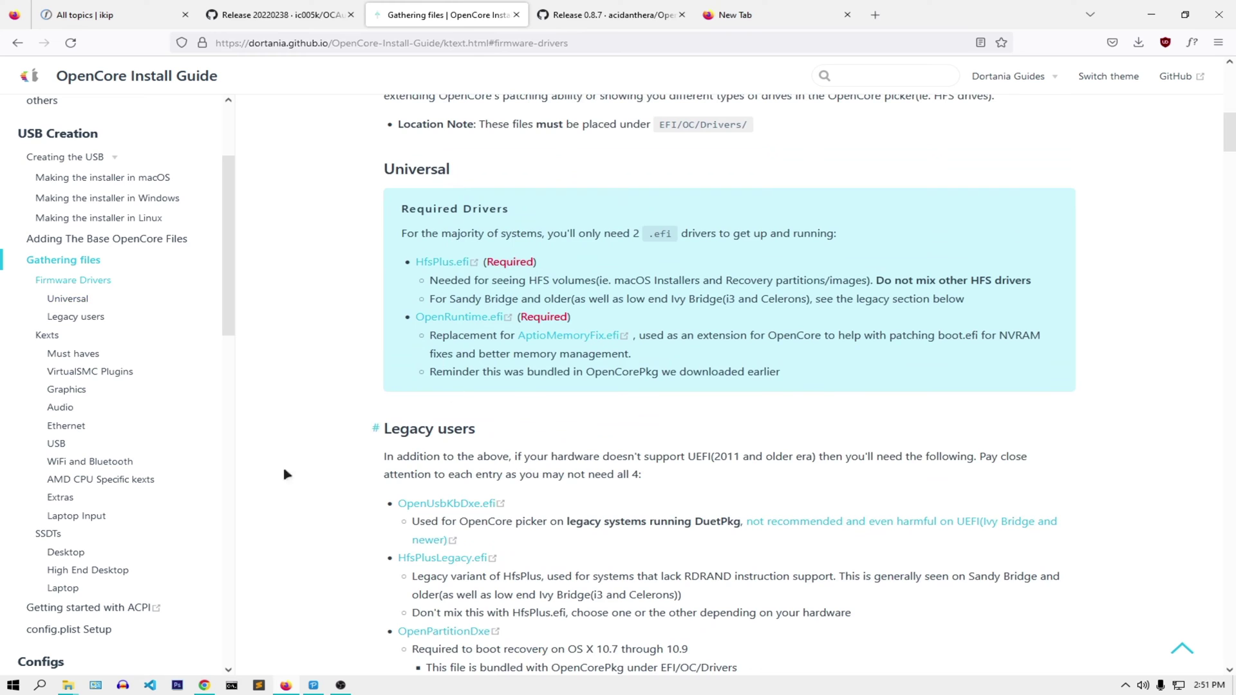
pyautogui.scroll(-4, 541, 262)
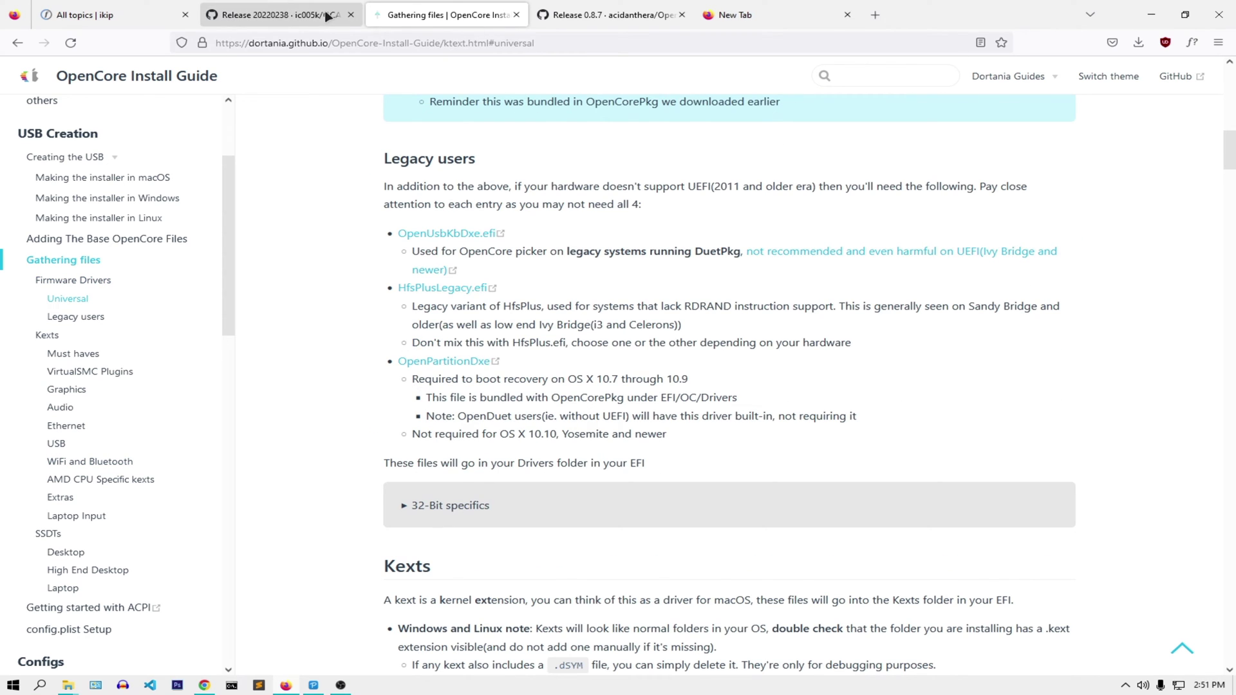
pyautogui.click(1152, 16)
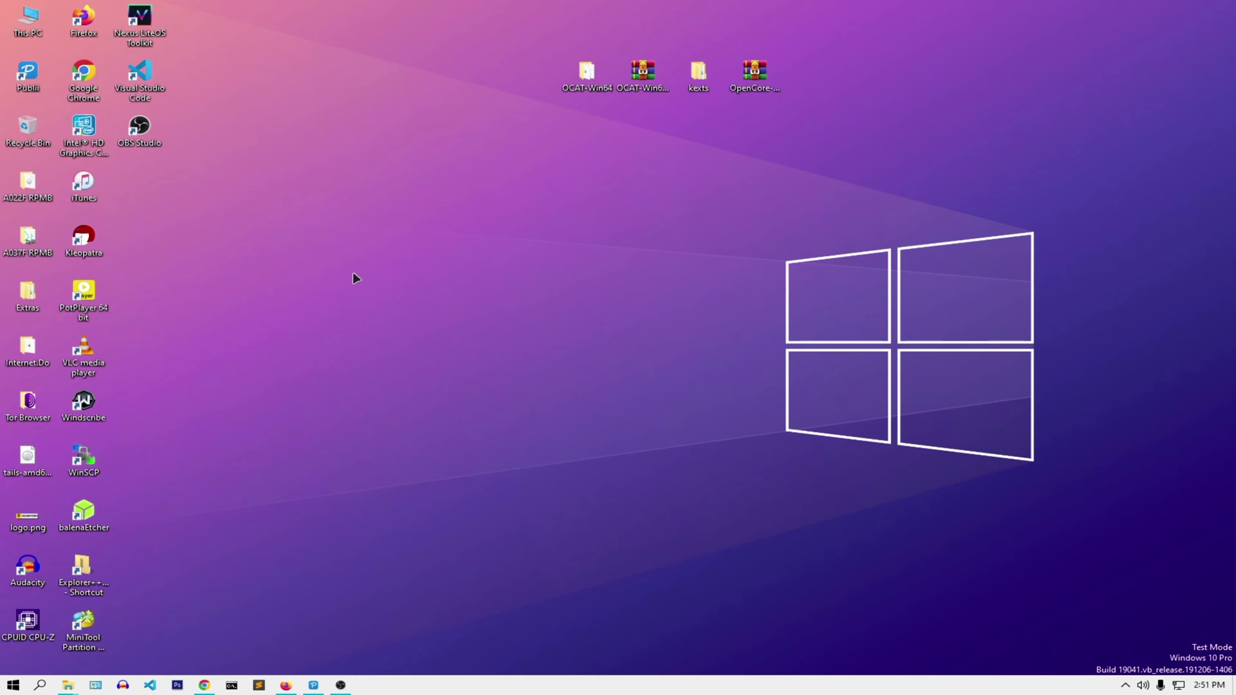
# Step: Launch OCAuxiliaryTools.exe from the OCAT-Win64 folder and close the folder window
pyautogui.doubleClick(587, 75)
pyautogui.scroll(-10, 357, 330)
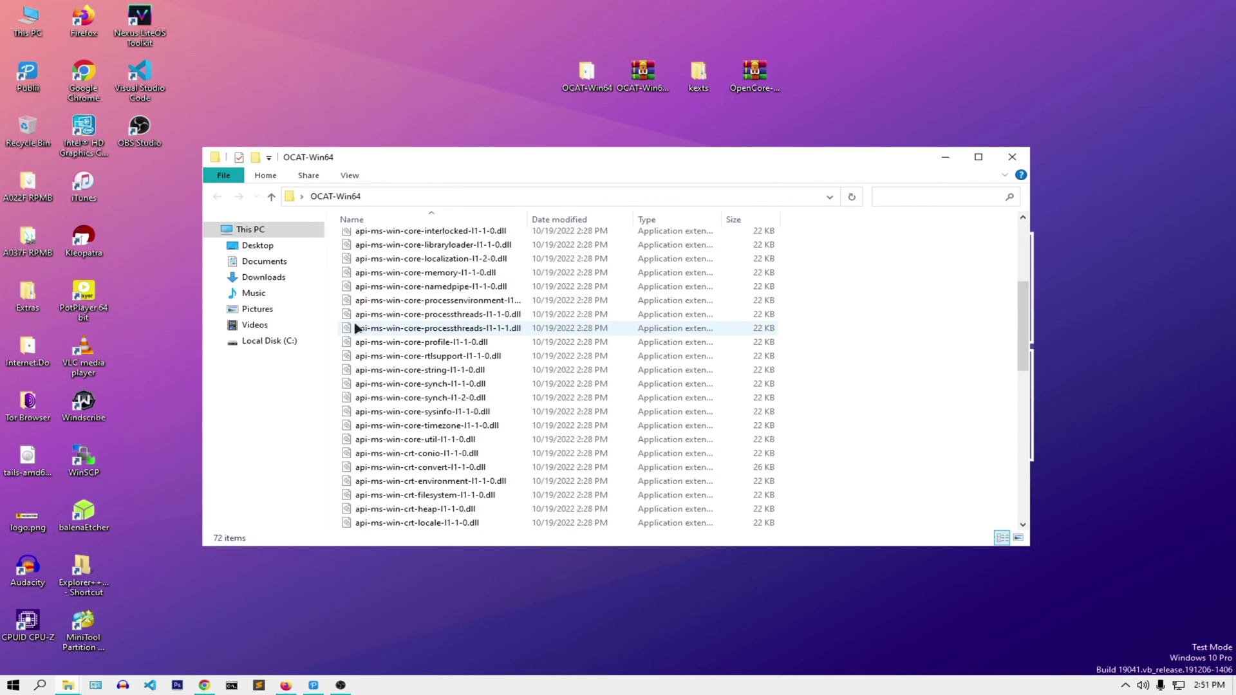
pyautogui.scroll(-5, 374, 309)
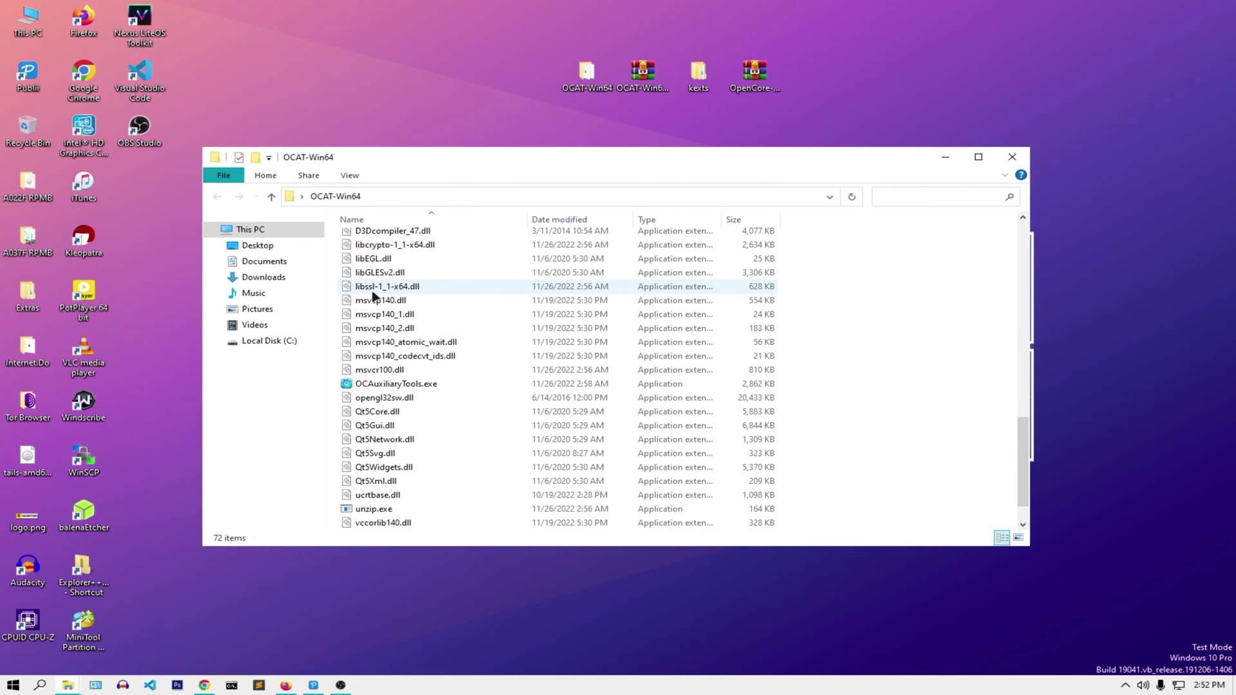
pyautogui.doubleClick(401, 385)
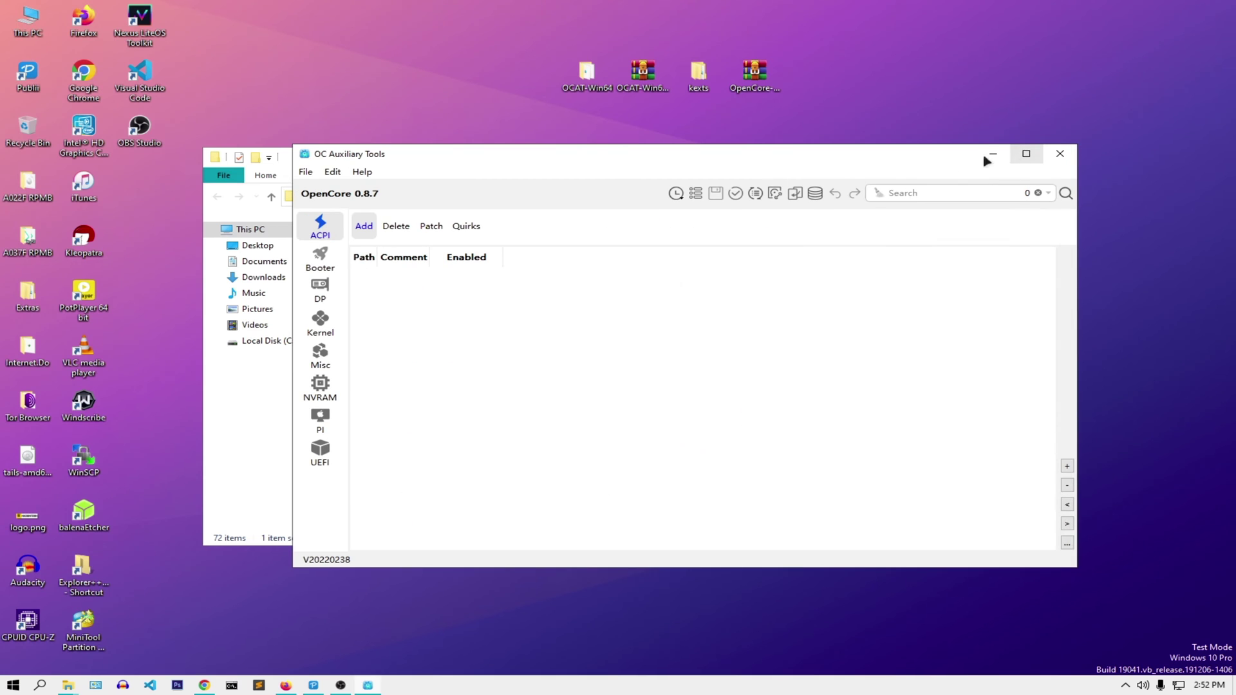
pyautogui.moveTo(806, 164); pyautogui.dragTo(731, 297)
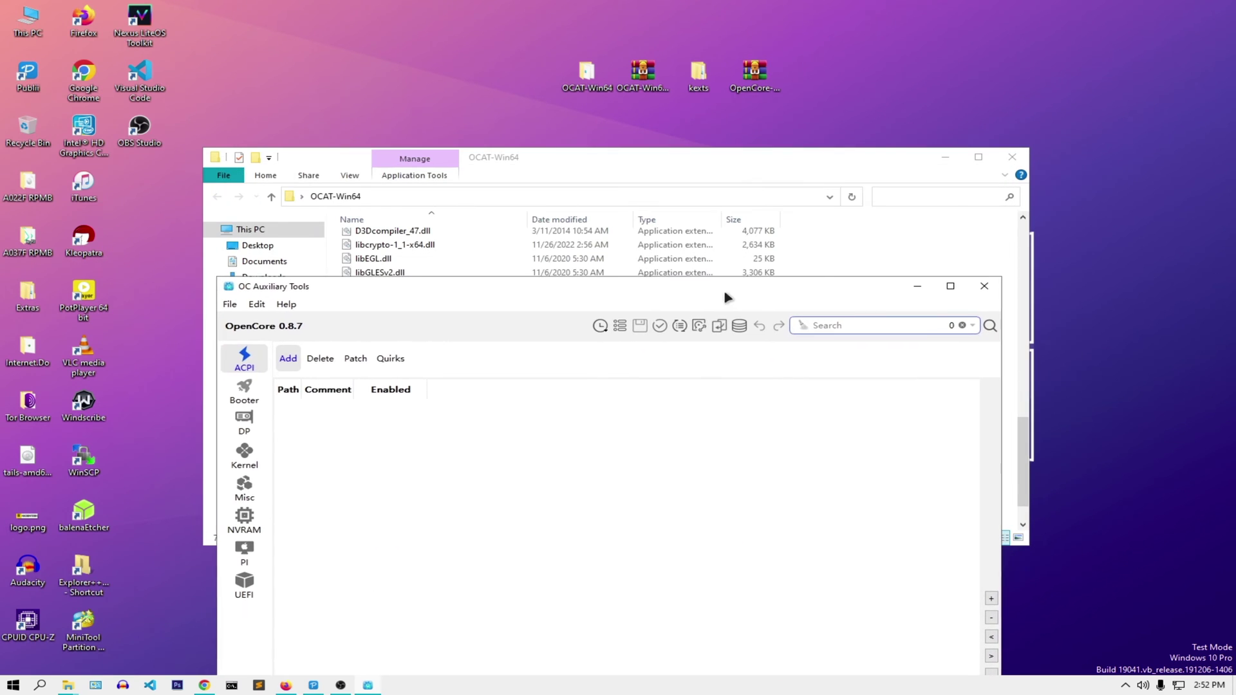
pyautogui.click(1014, 158)
pyautogui.moveTo(634, 296); pyautogui.dragTo(651, 139)
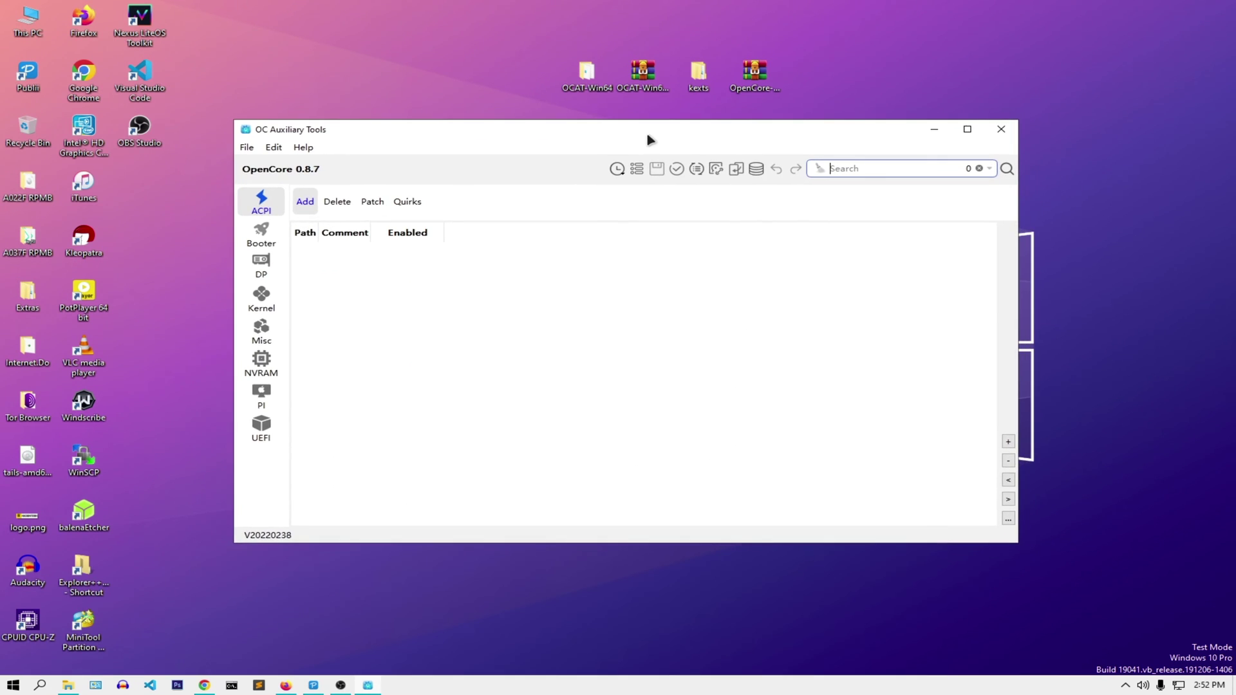
pyautogui.moveTo(323, 171); pyautogui.dragTo(303, 177)
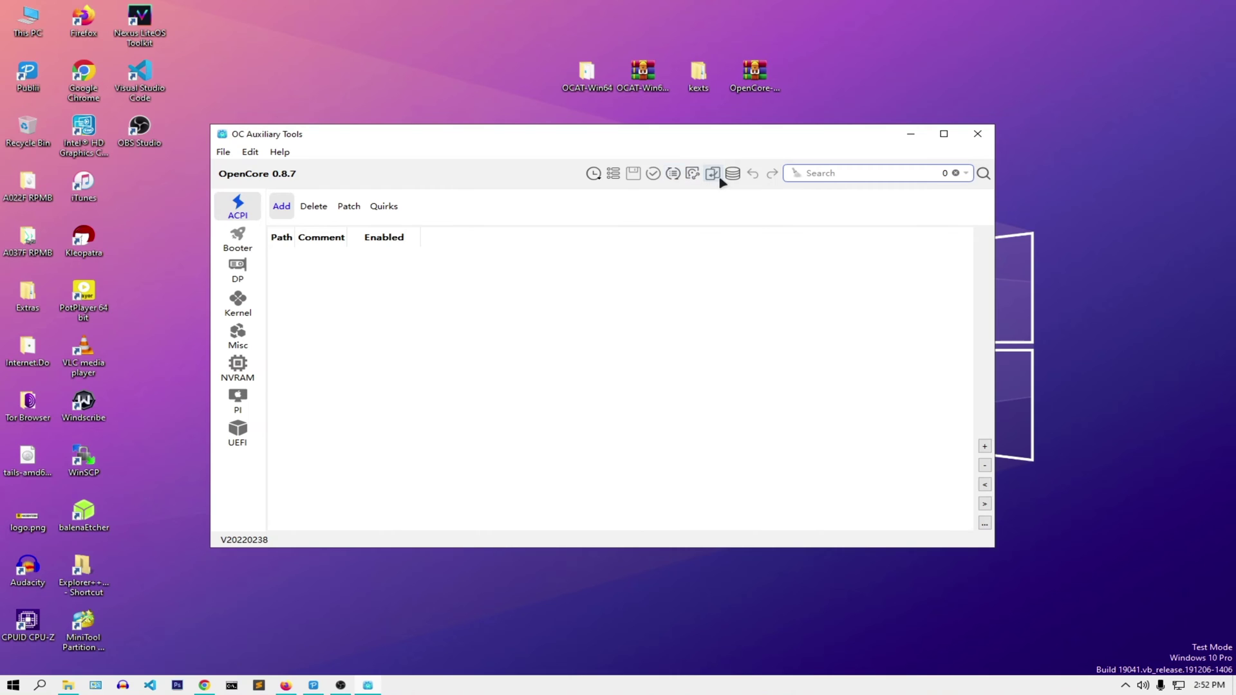
# Step: Check the OpenCore versions offered in the Sync OC dialog, and close the dialog without syncing
pyautogui.click(674, 174)
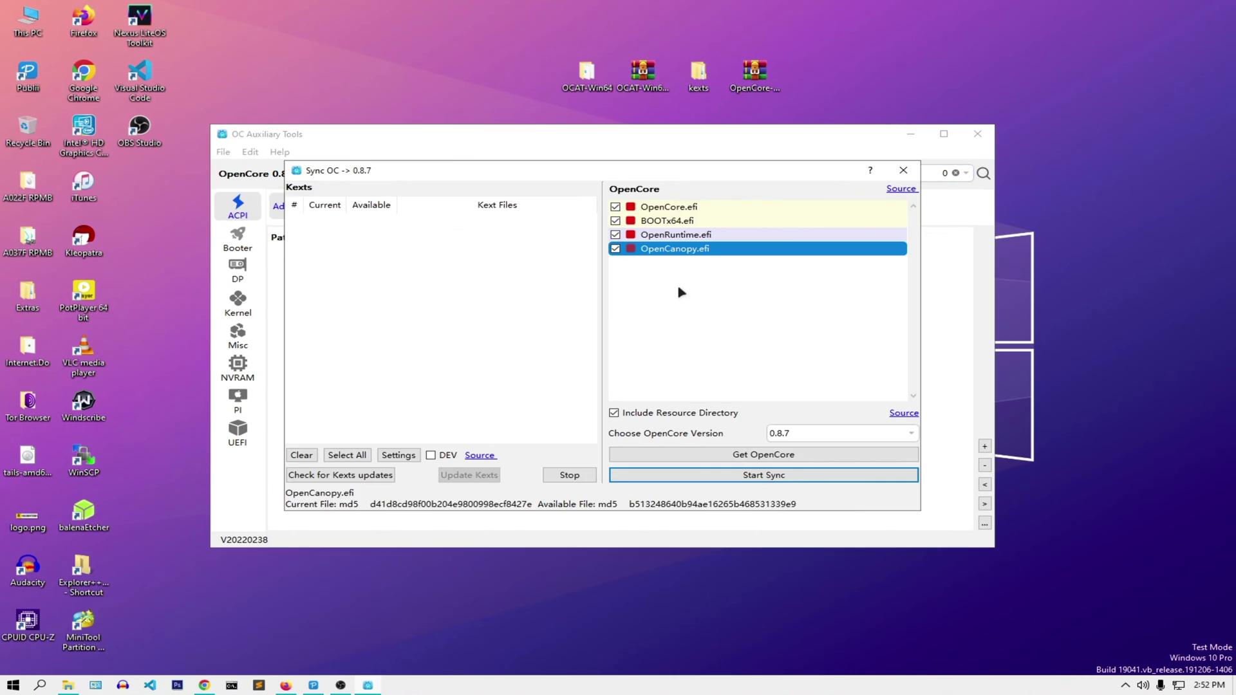
pyautogui.click(810, 437)
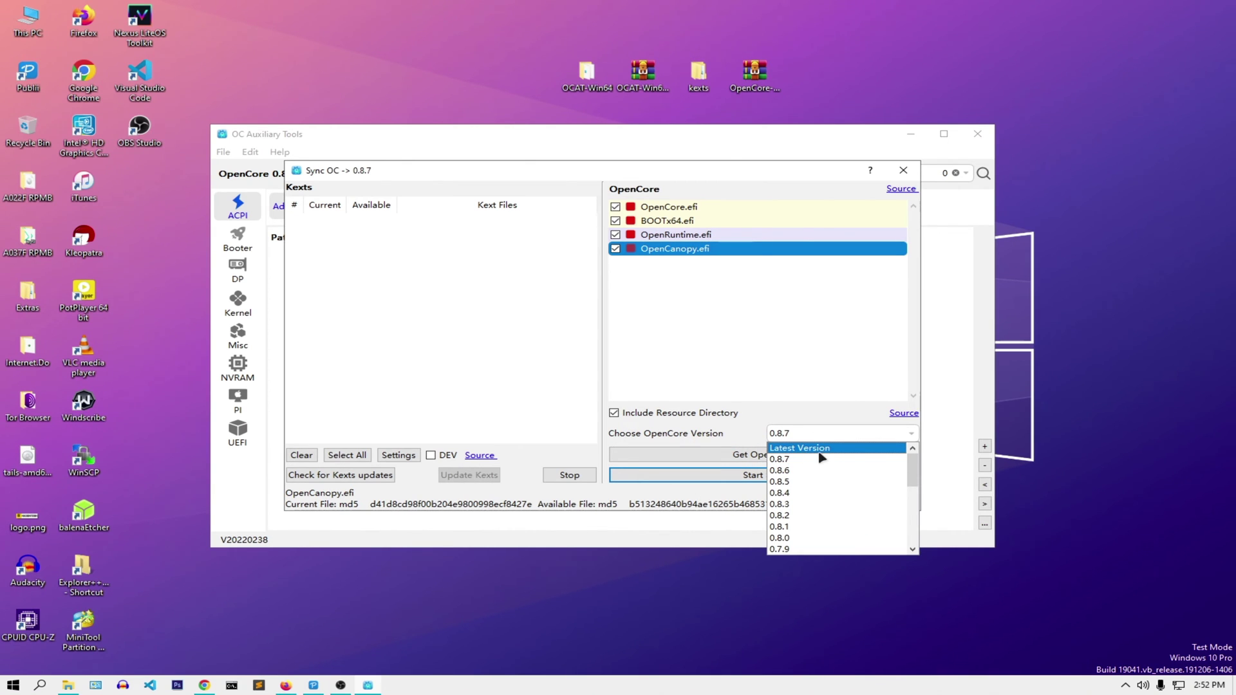
pyautogui.click(744, 443)
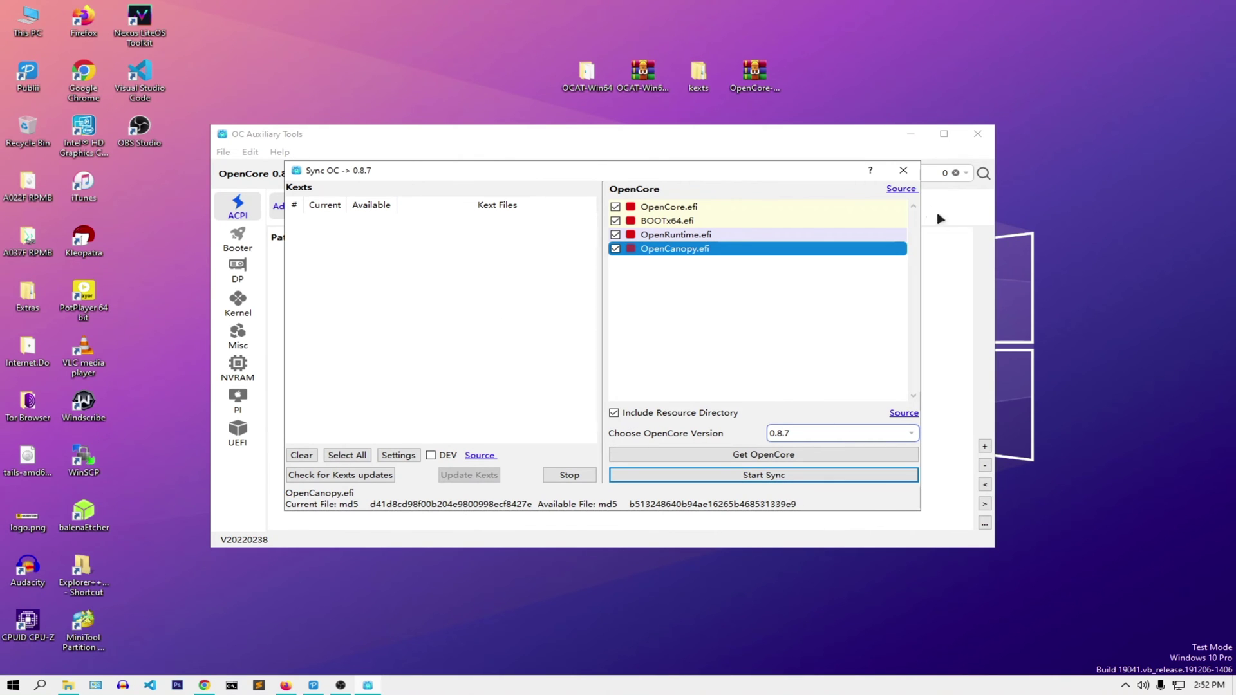
pyautogui.click(903, 170)
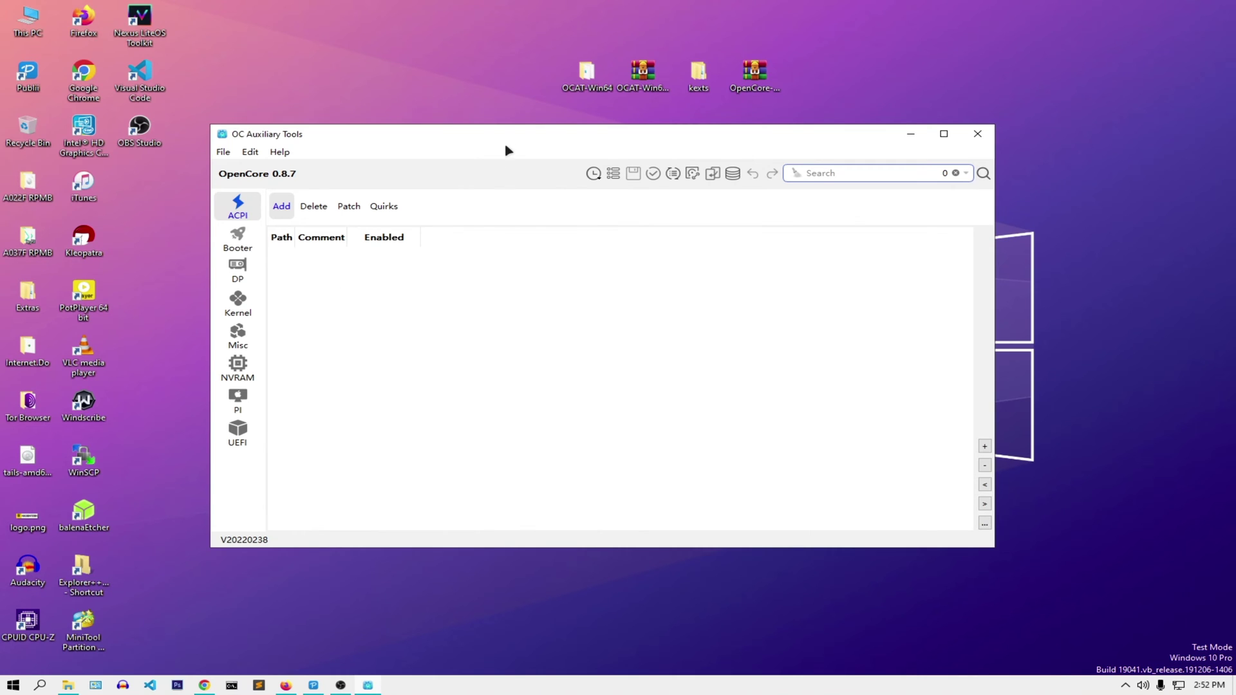
pyautogui.moveTo(526, 144); pyautogui.dragTo(587, 170)
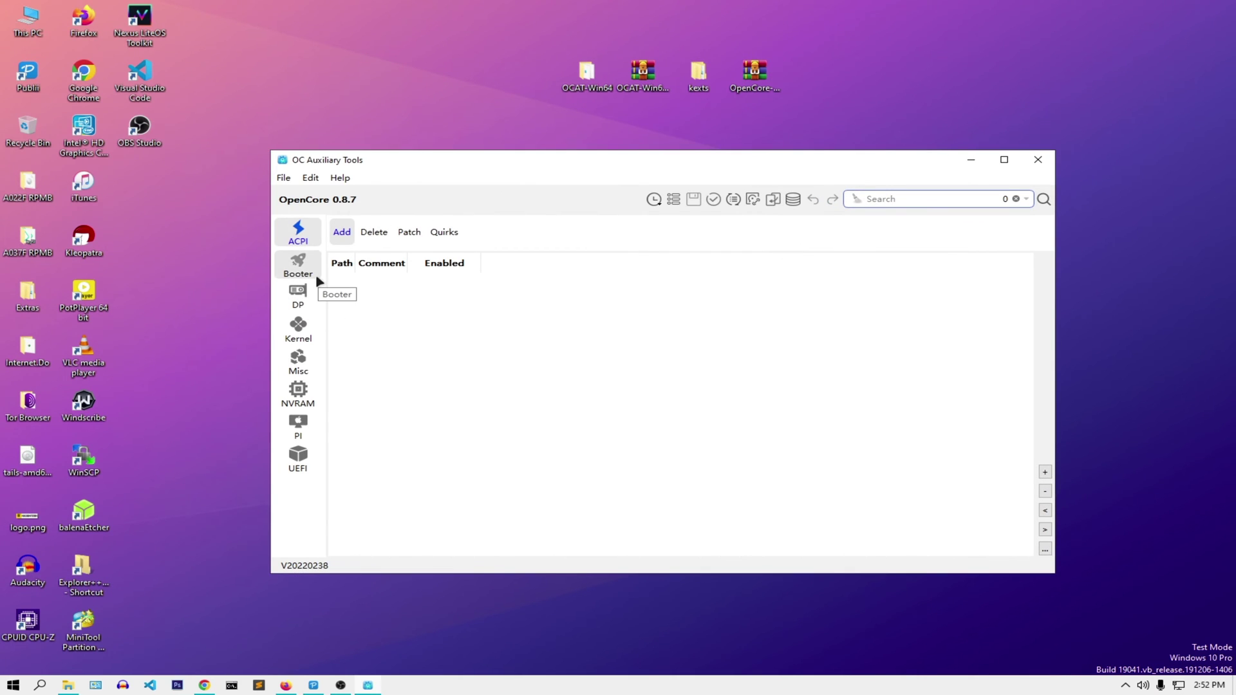
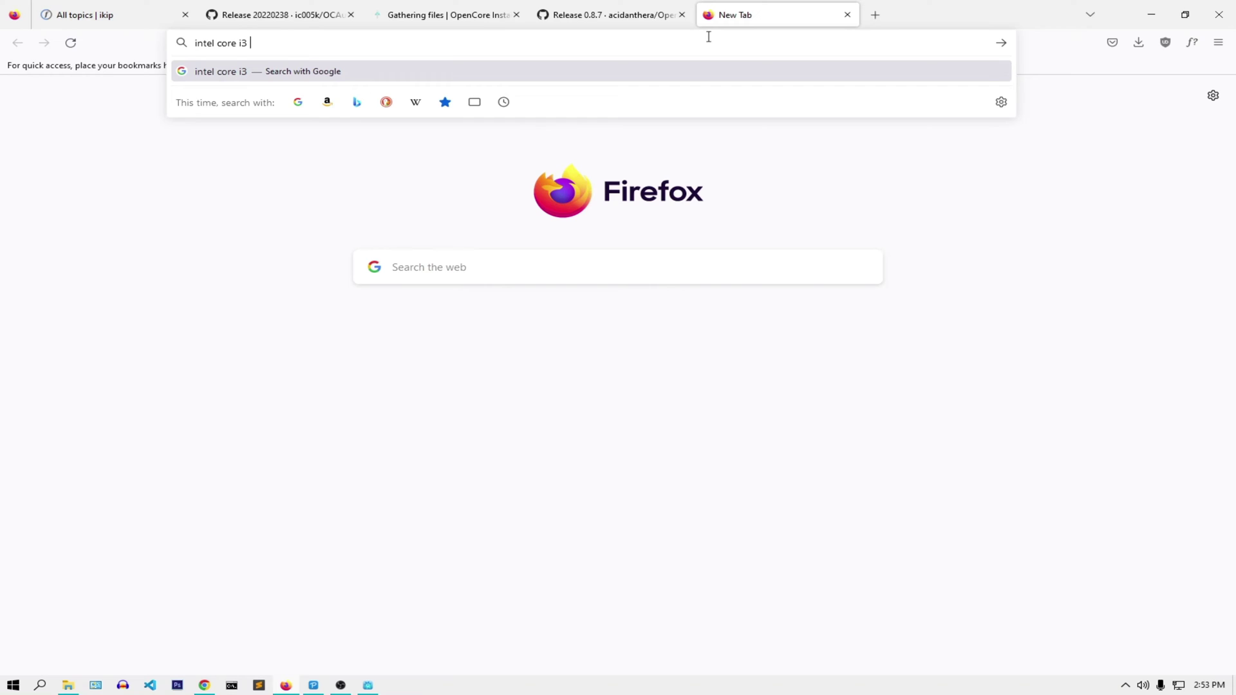
# Step: Search the web for "intel core i3 6100" in Firefox and open the Intel ARK page for the processor
pyautogui.write('6100')
pyautogui.press('Return')
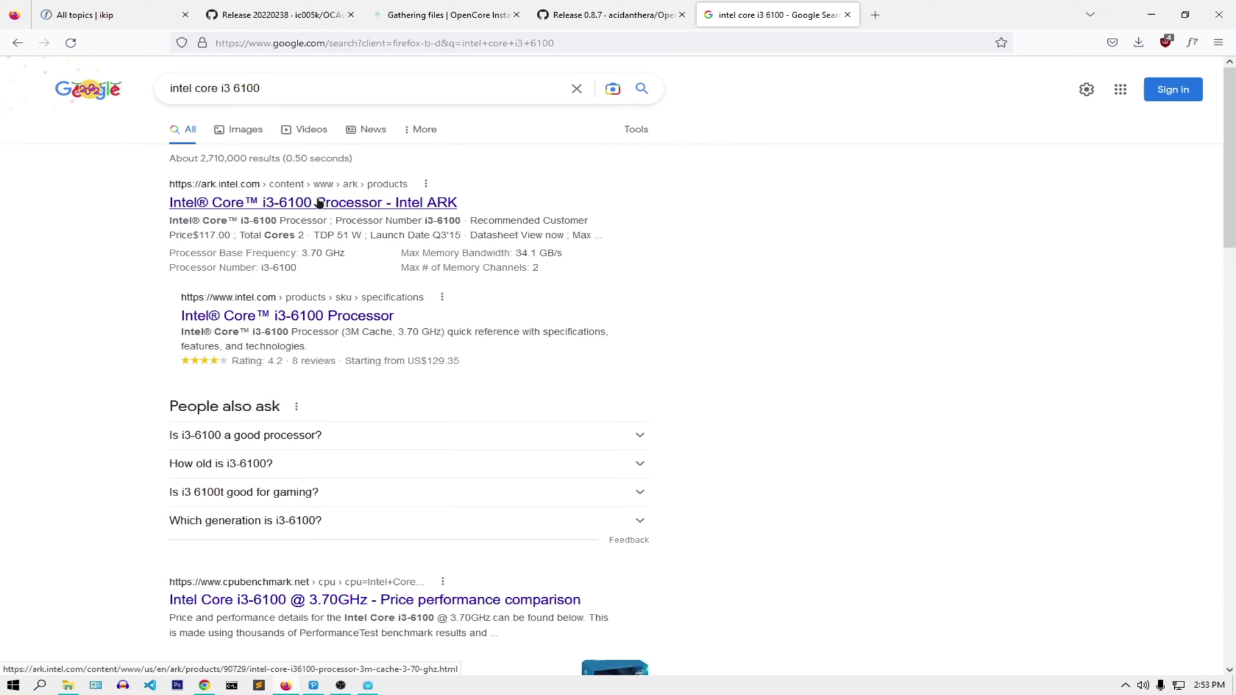
pyautogui.click(319, 204)
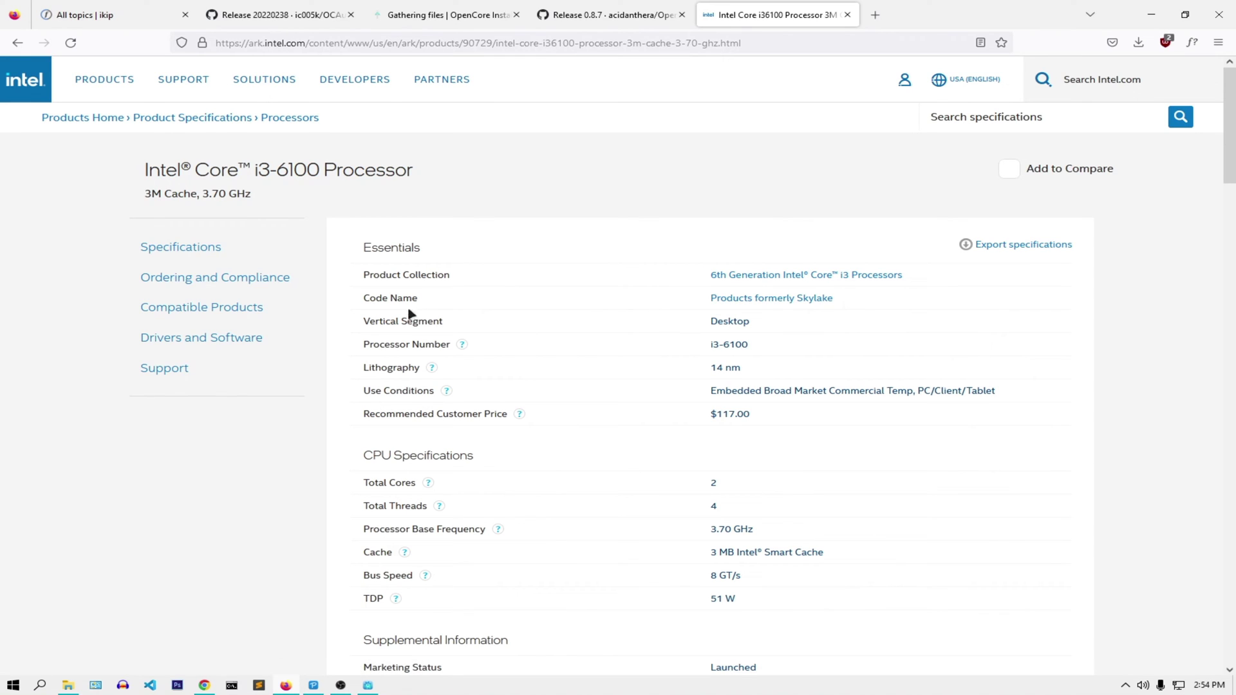
# Step: Examine the processor's code name and its processor graphics model in the i3-6100 specifications
pyautogui.moveTo(432, 301); pyautogui.dragTo(365, 308)
pyautogui.moveTo(841, 304); pyautogui.dragTo(366, 296)
pyautogui.click(474, 305)
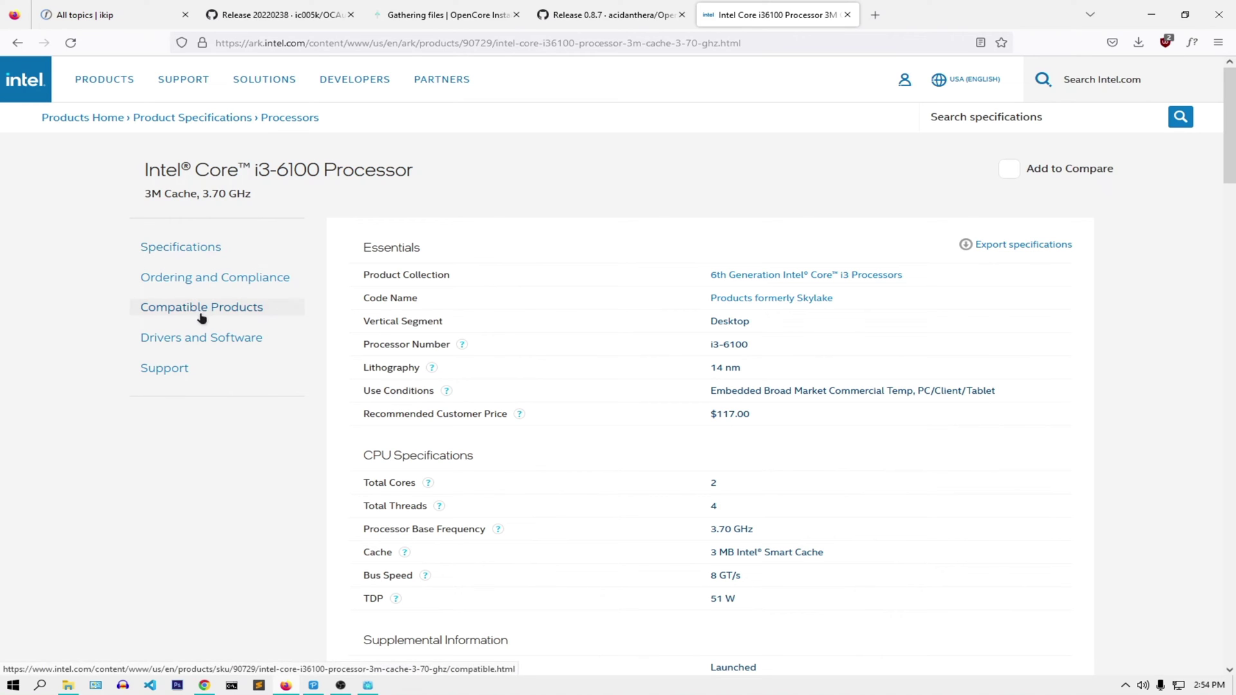
pyautogui.scroll(-5, 552, 447)
pyautogui.scroll(-4, 552, 448)
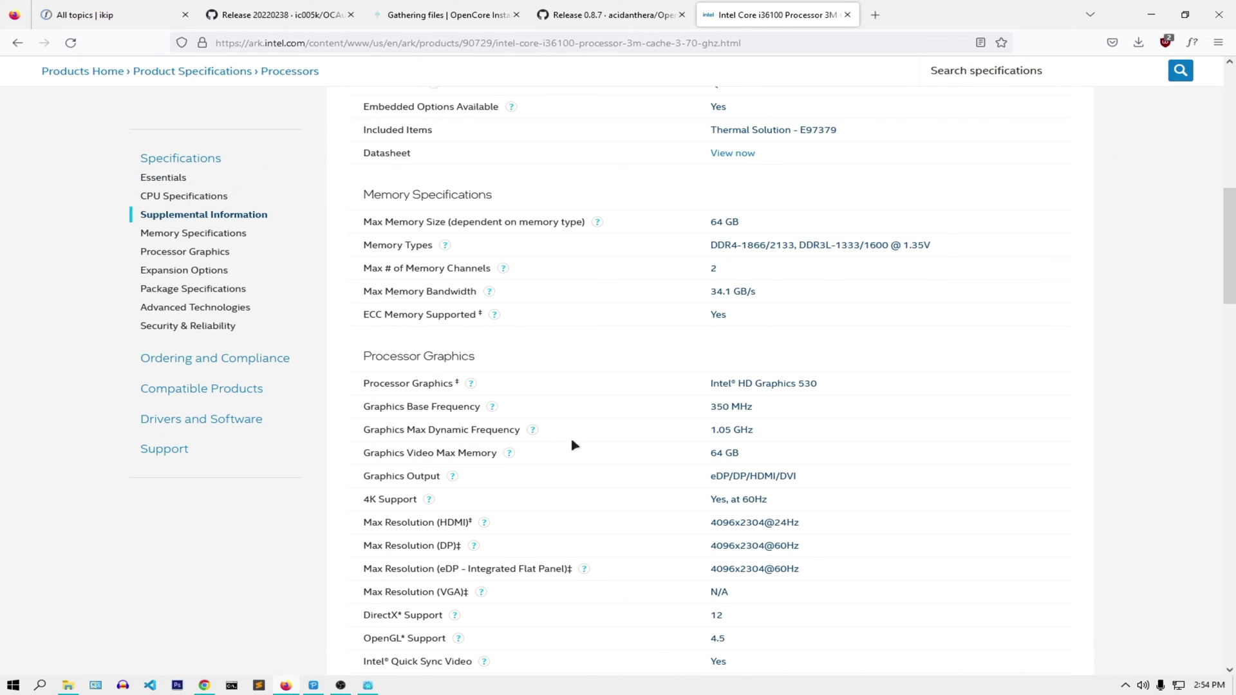
pyautogui.moveTo(873, 386); pyautogui.dragTo(345, 383)
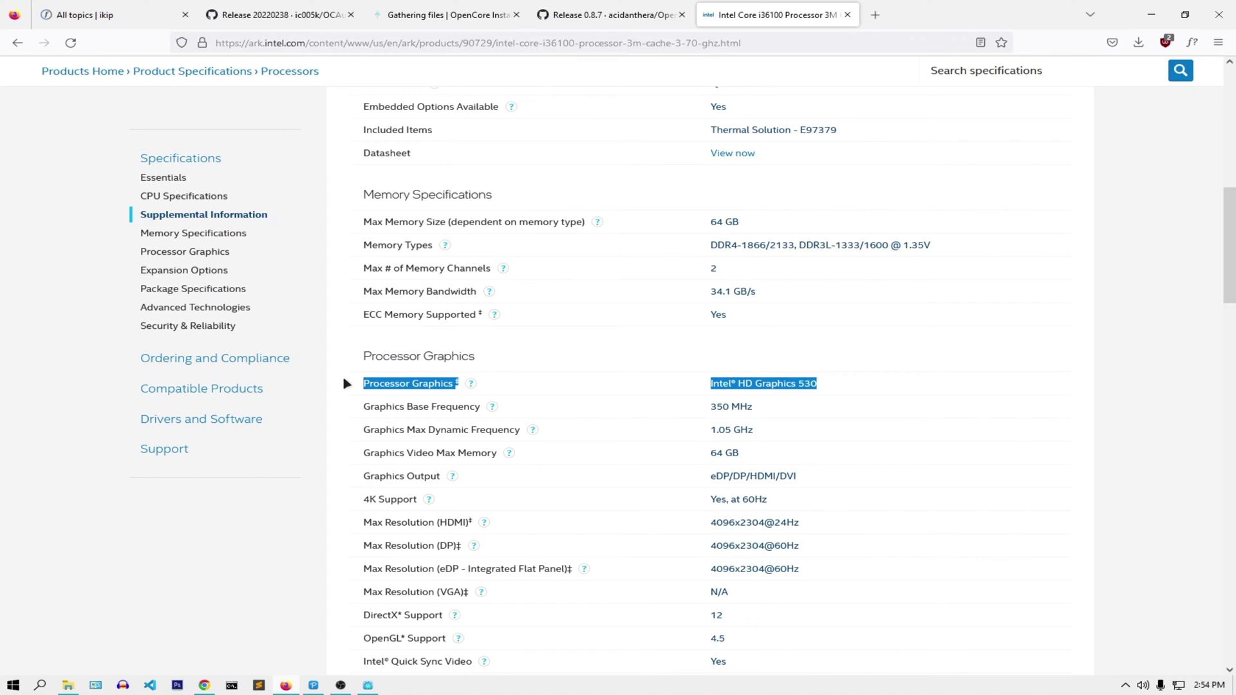
pyautogui.click(816, 379)
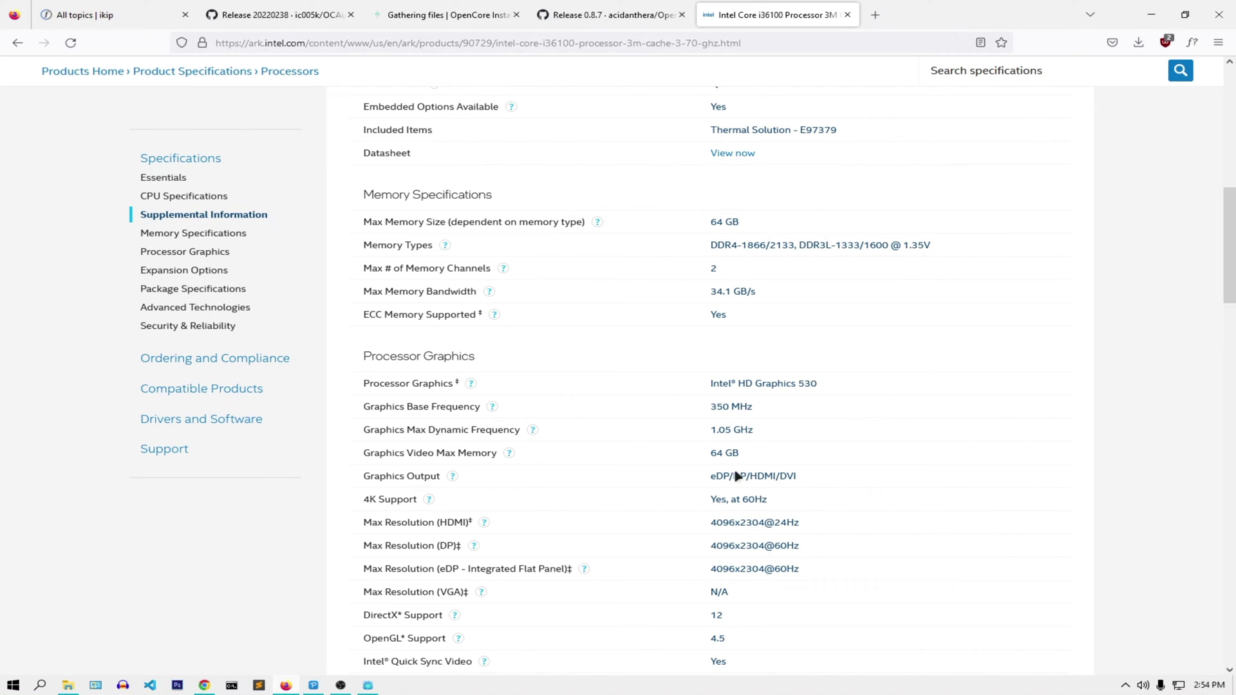
pyautogui.scroll(3, 693, 479)
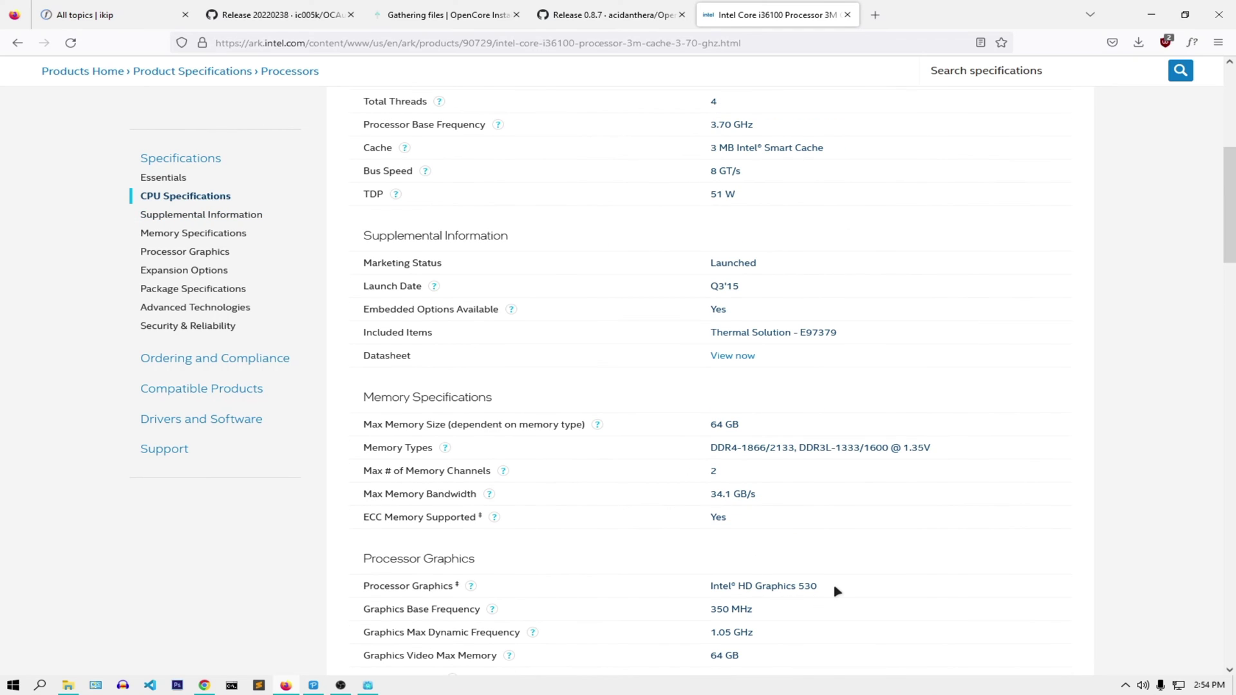
pyautogui.moveTo(835, 588); pyautogui.dragTo(709, 588)
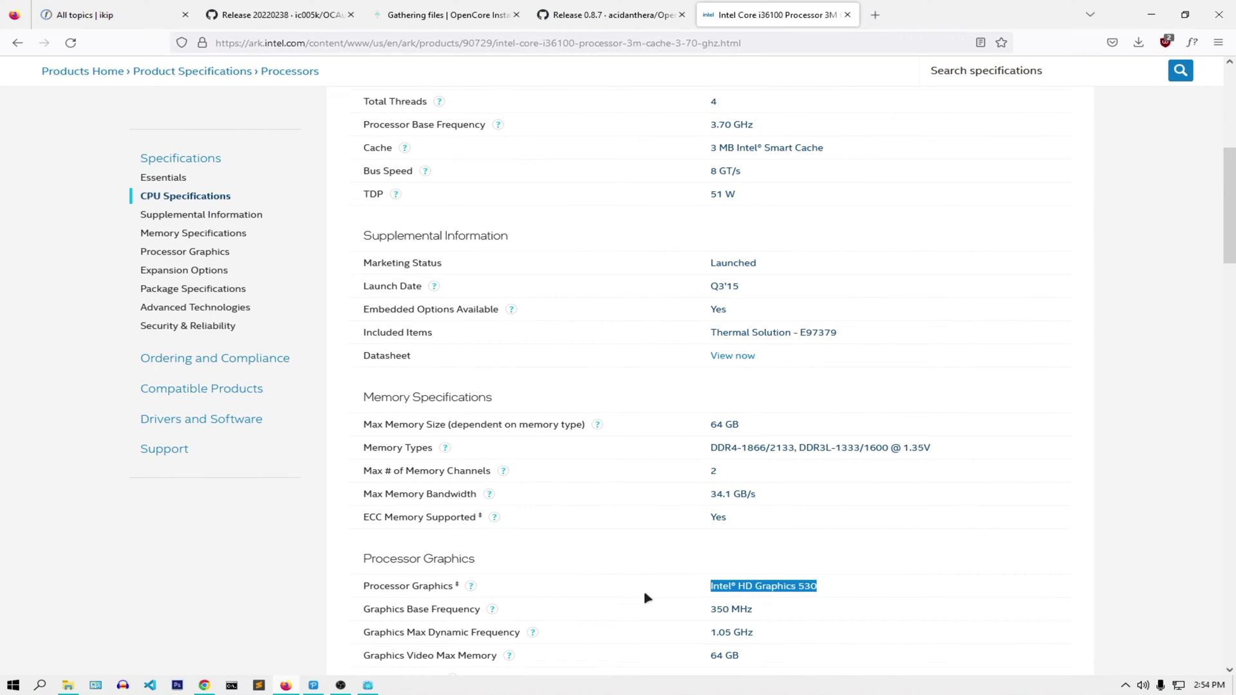
pyautogui.scroll(5, 640, 594)
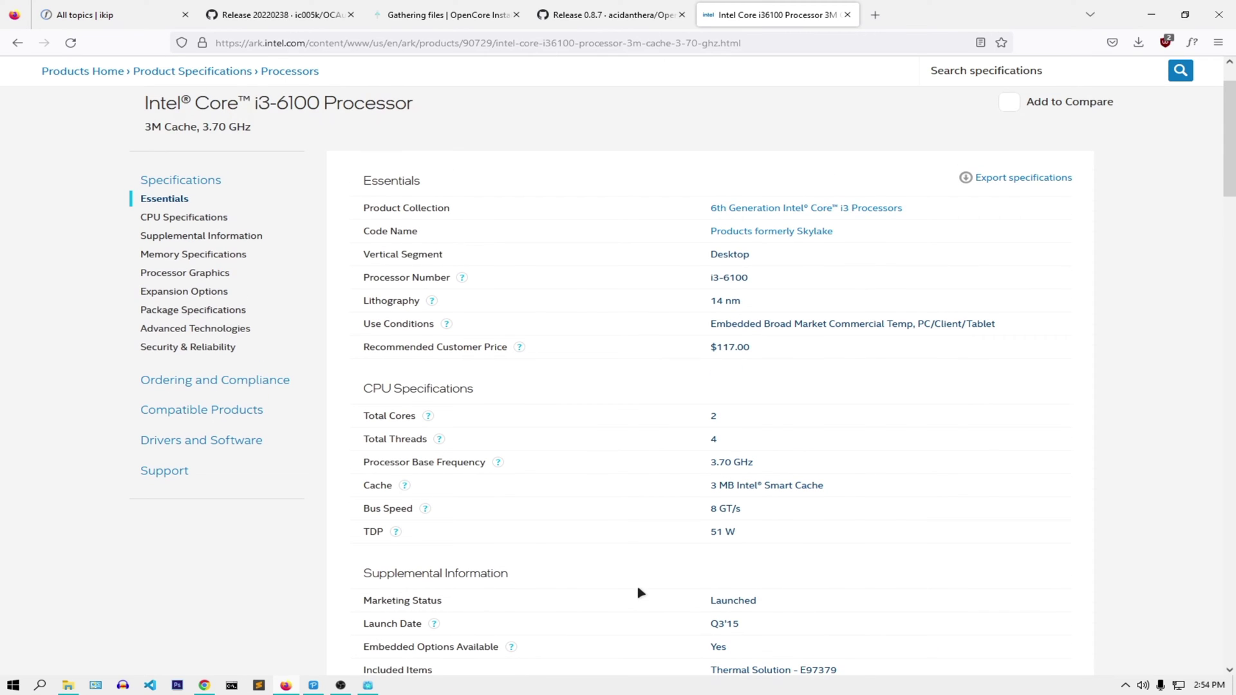
pyautogui.moveTo(835, 233); pyautogui.dragTo(713, 230)
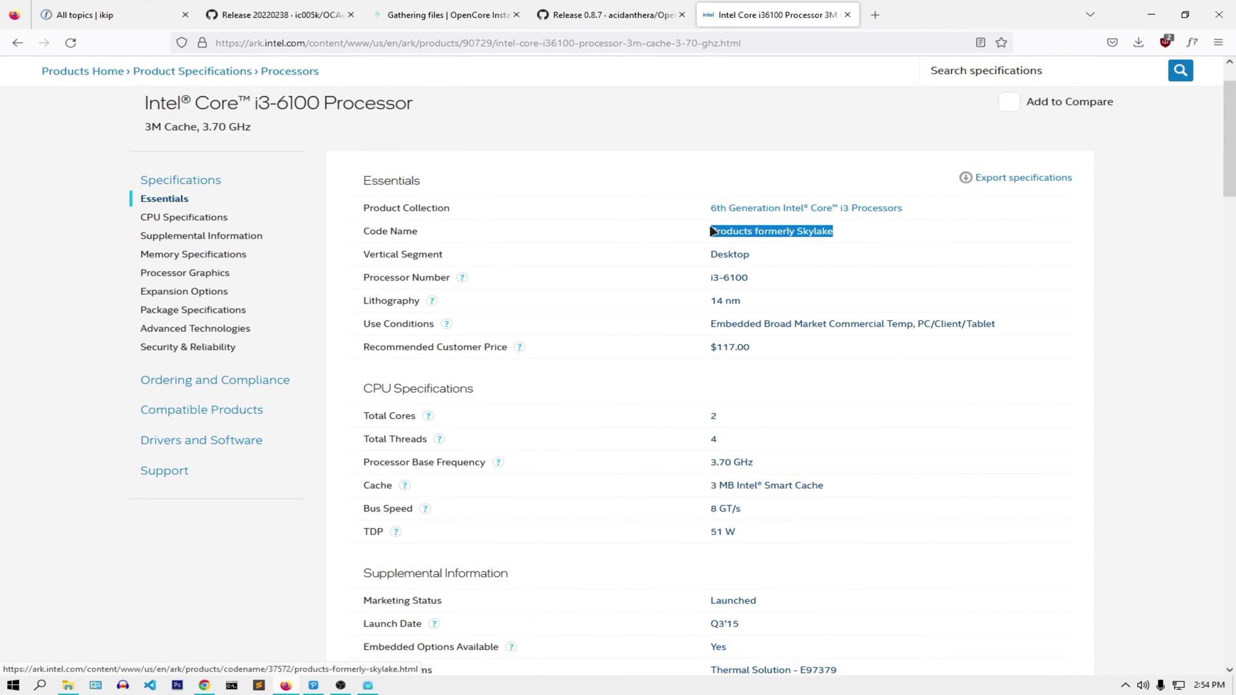
# Step: Go back to the Gathering files page and open Dortania's Getting Started With ACPI guide from there
pyautogui.click(615, 14)
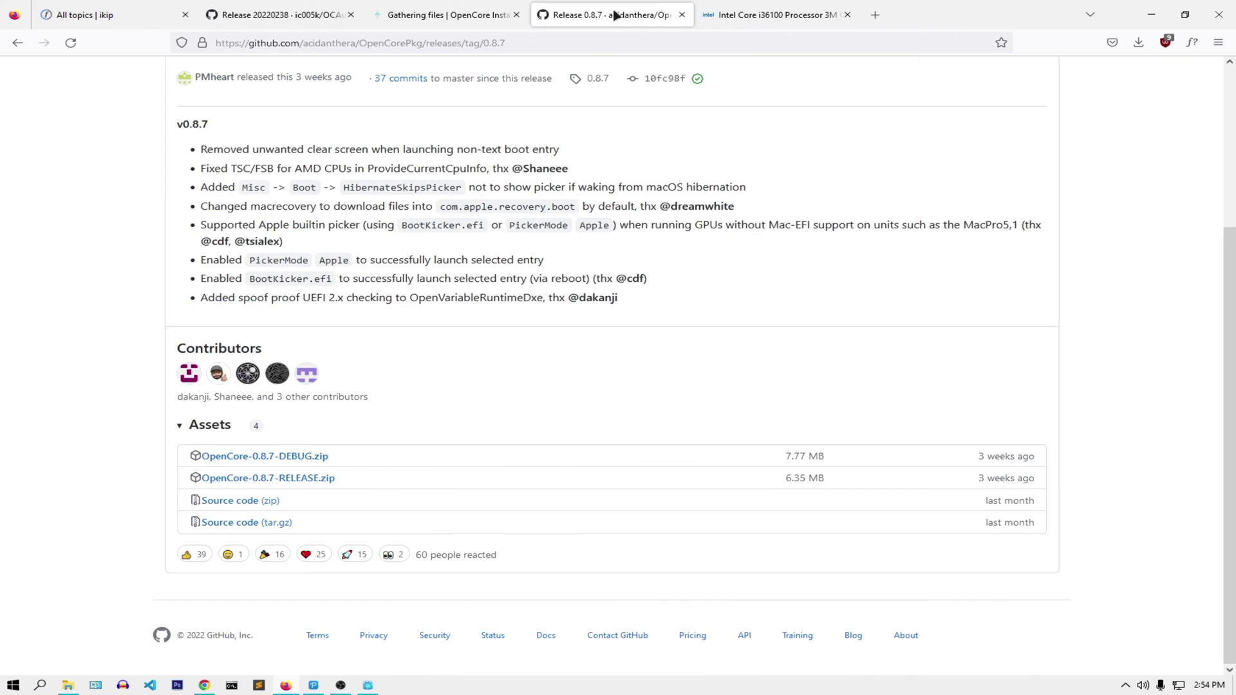
pyautogui.click(412, 14)
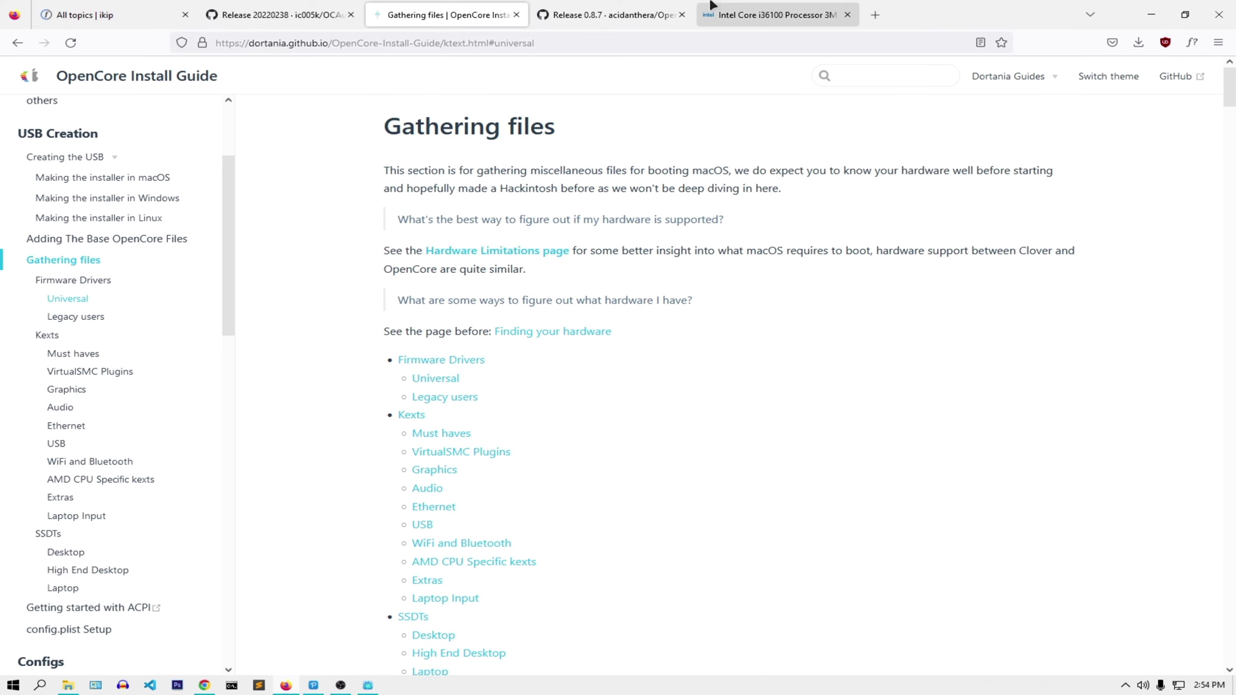
pyautogui.moveTo(1023, 85)
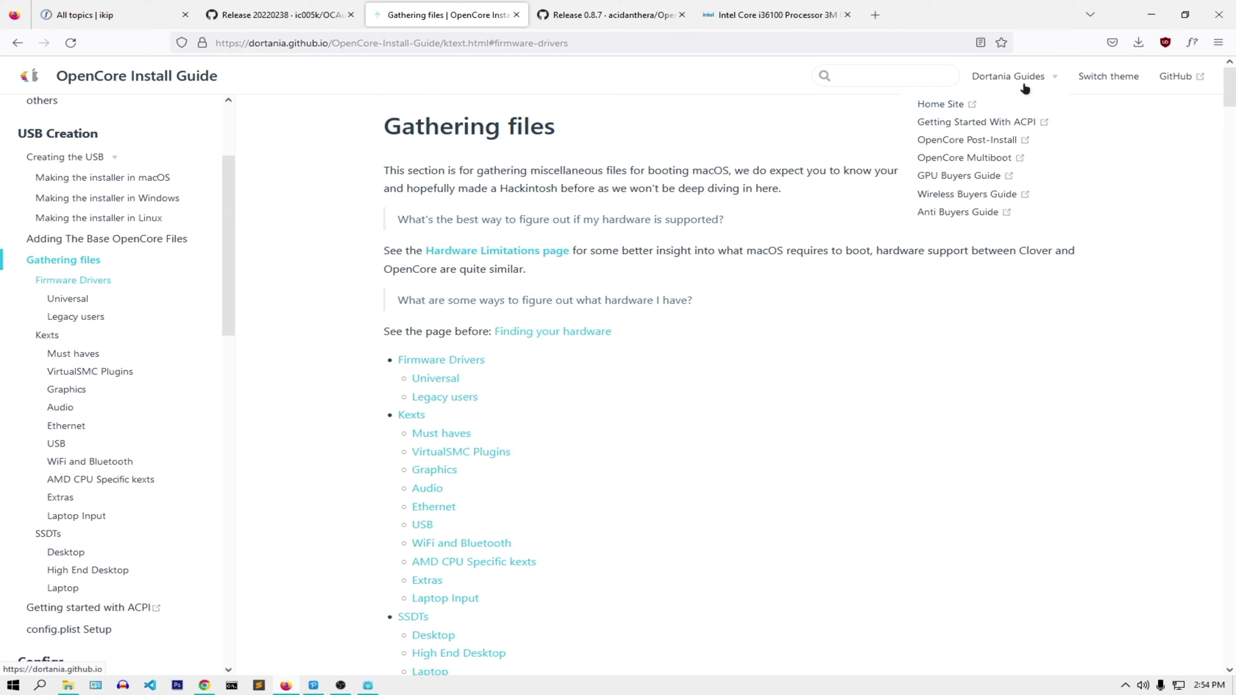
pyautogui.click(1039, 123)
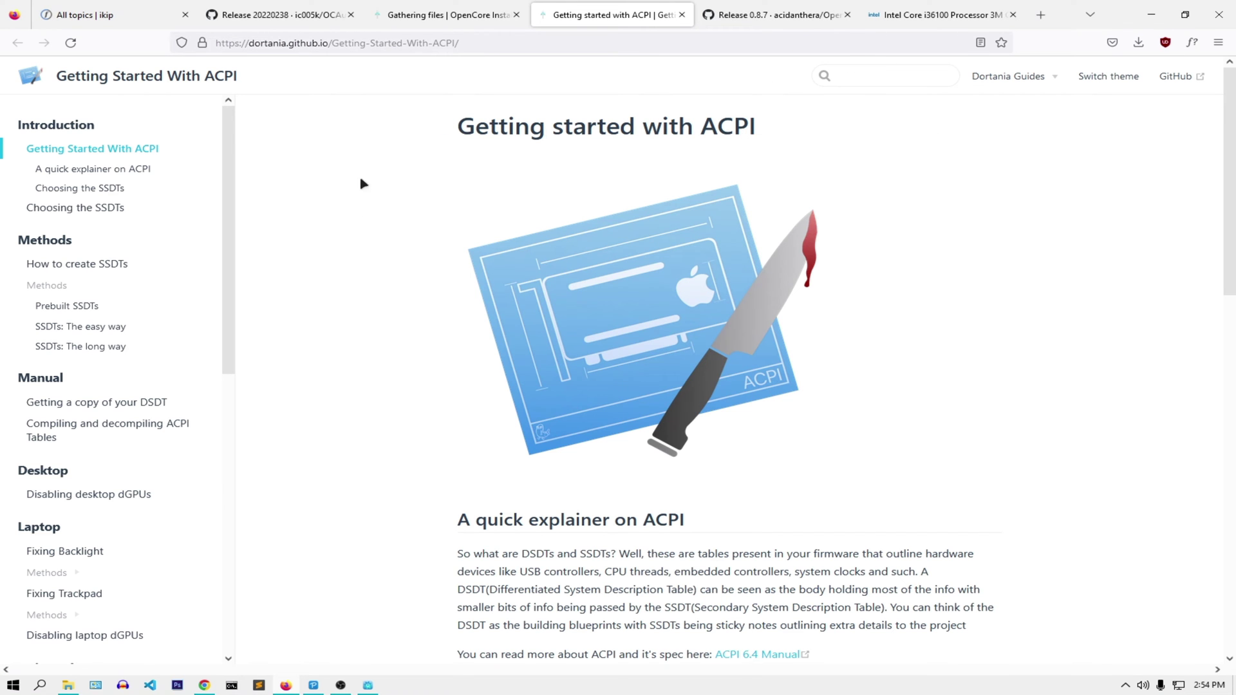
# Step: Search the web for "opencore guide" and open Dortania's OpenCore Install Guide
pyautogui.click(346, 43)
pyautogui.write('opencore')
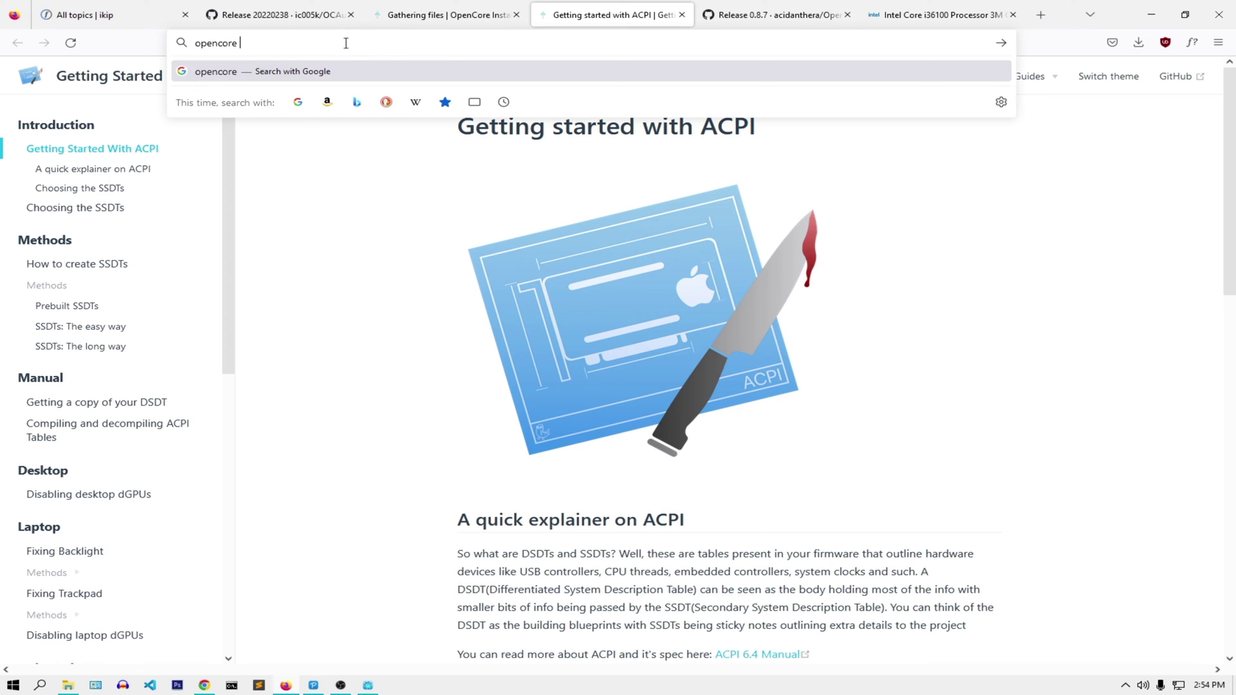
pyautogui.write(' guide')
pyautogui.press('Return')
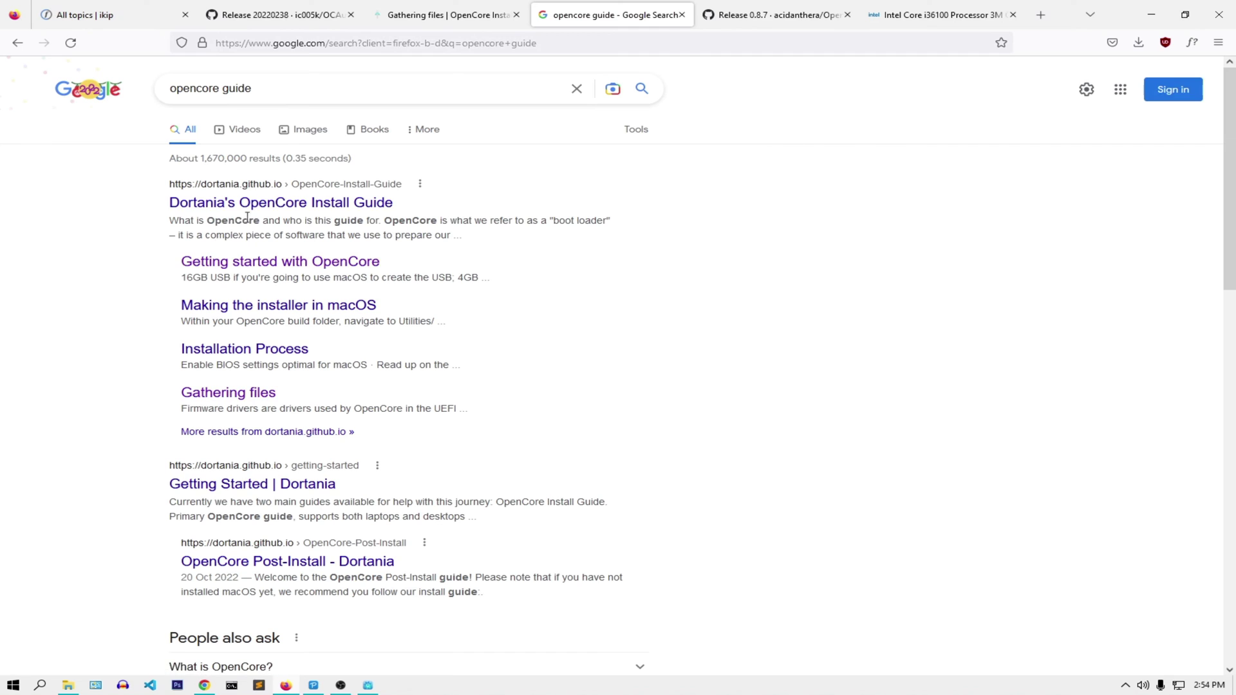
pyautogui.click(261, 205)
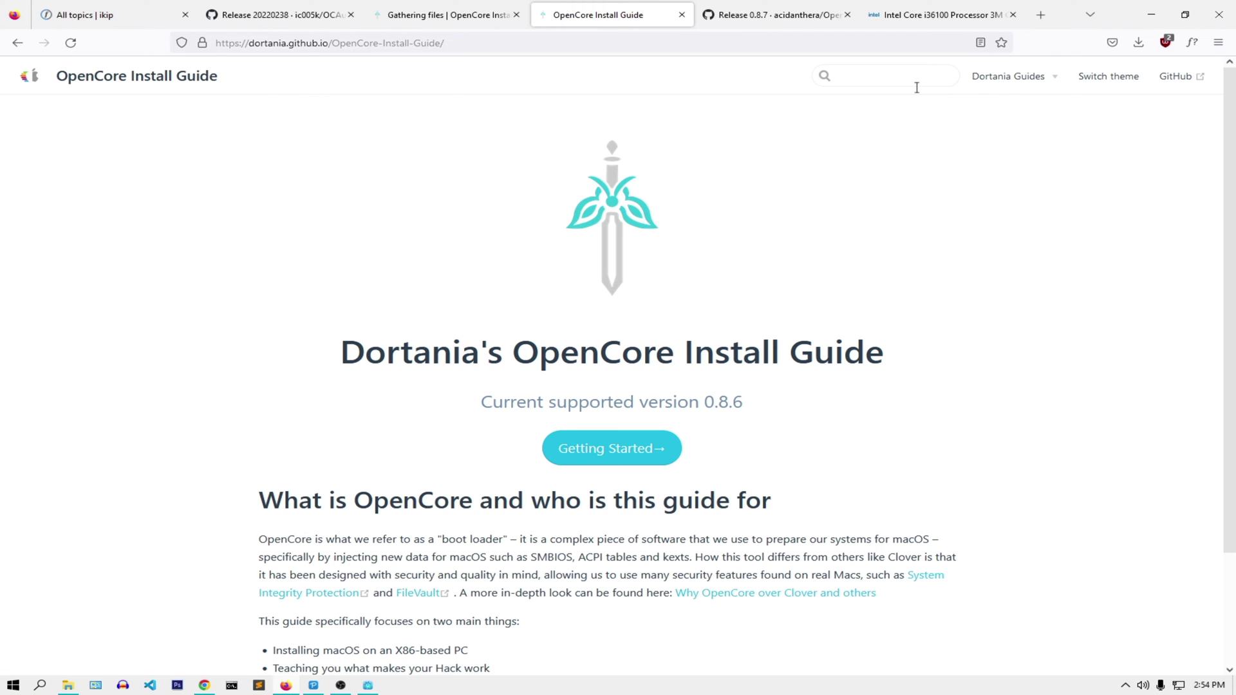
# Step: Search the install guide for Skylake and open the Desktop Skylake page at its starting point section
pyautogui.rightClick(852, 78)
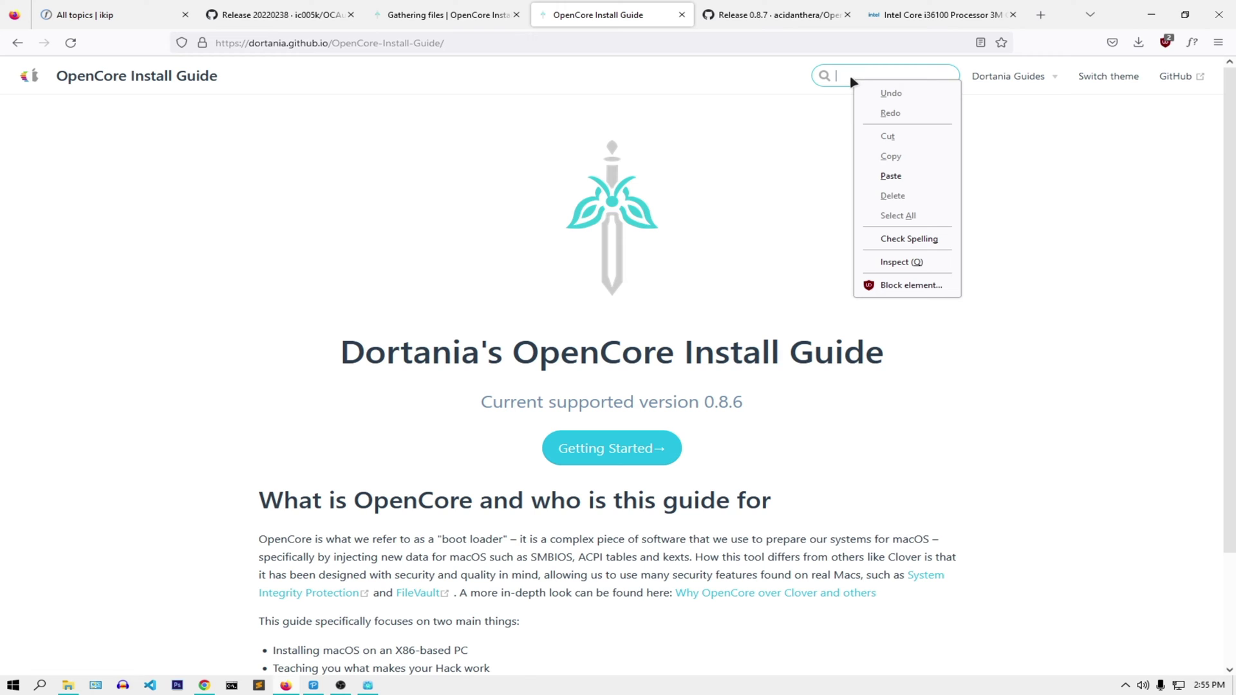
pyautogui.click(852, 78)
pyautogui.write('ke')
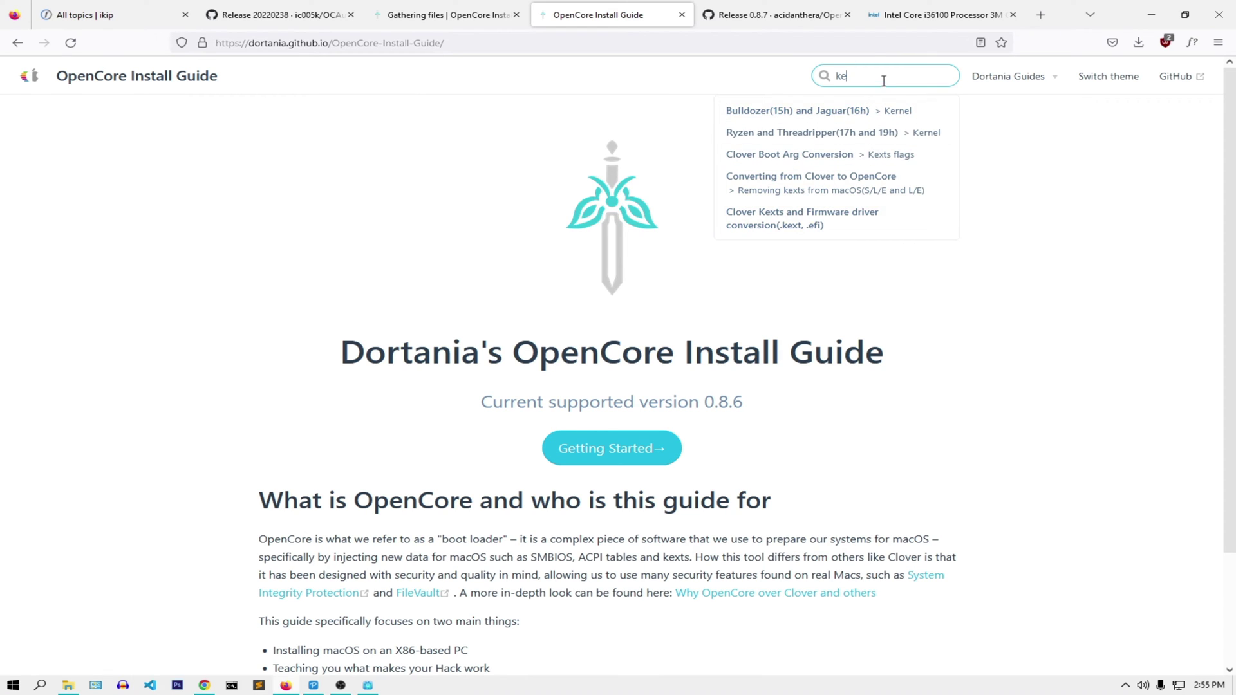
pyautogui.write('skyla')
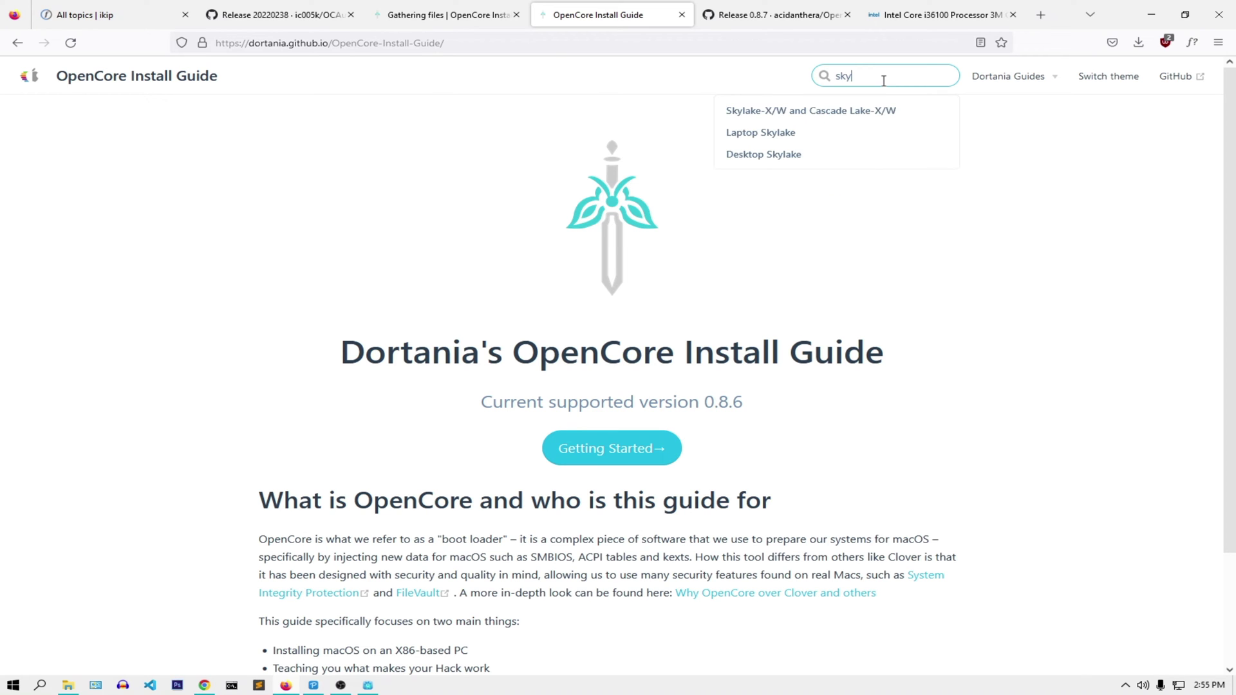
pyautogui.click(808, 157)
pyautogui.scroll(-4, 438, 273)
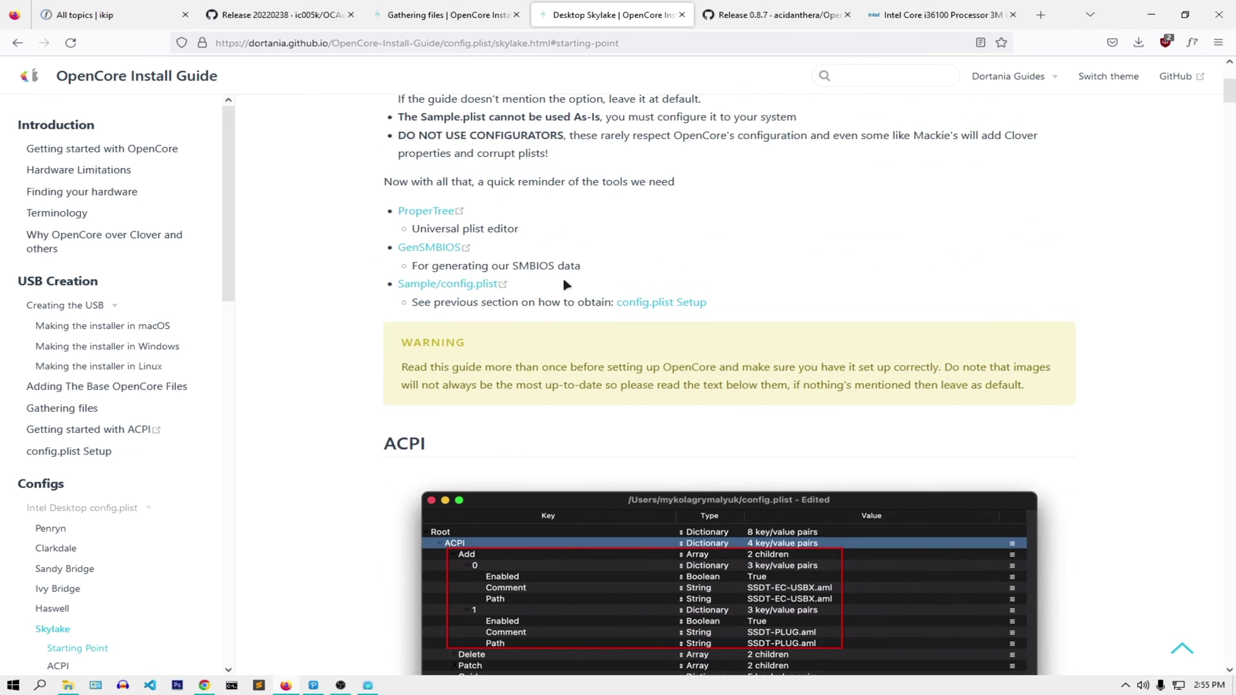
# Step: Return to OC Auxiliary Tools and open its configuration file database
pyautogui.click(1151, 14)
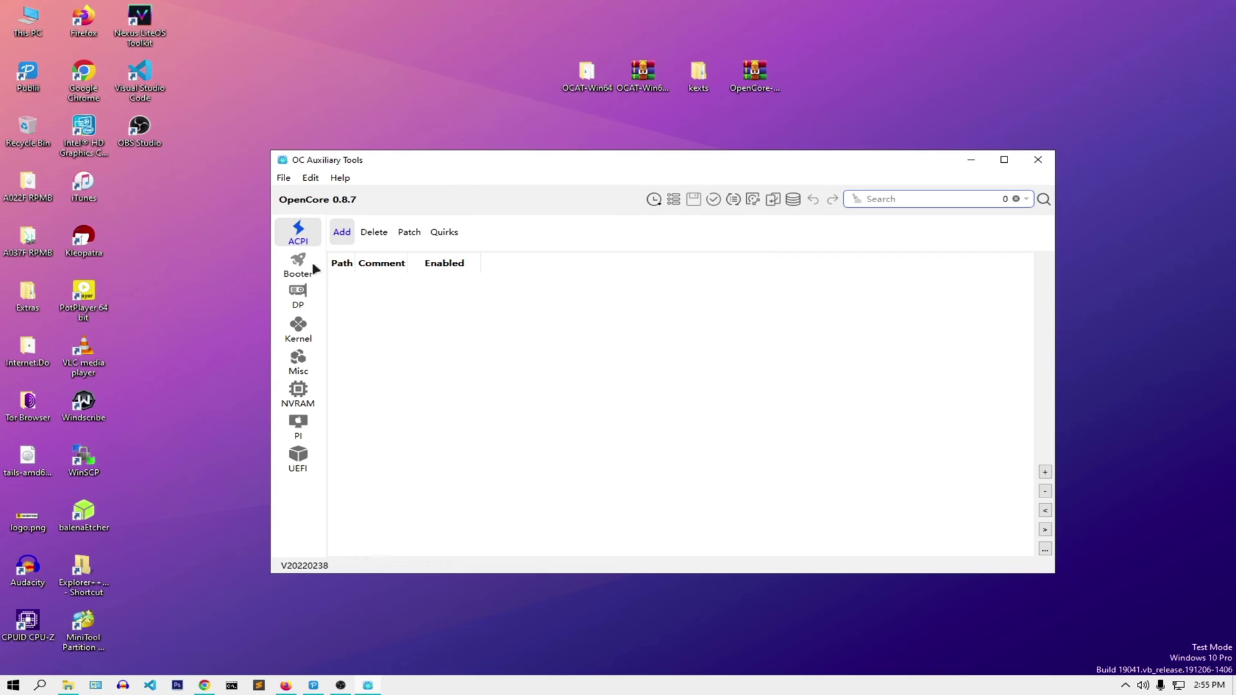
pyautogui.moveTo(629, 160); pyautogui.dragTo(605, 123)
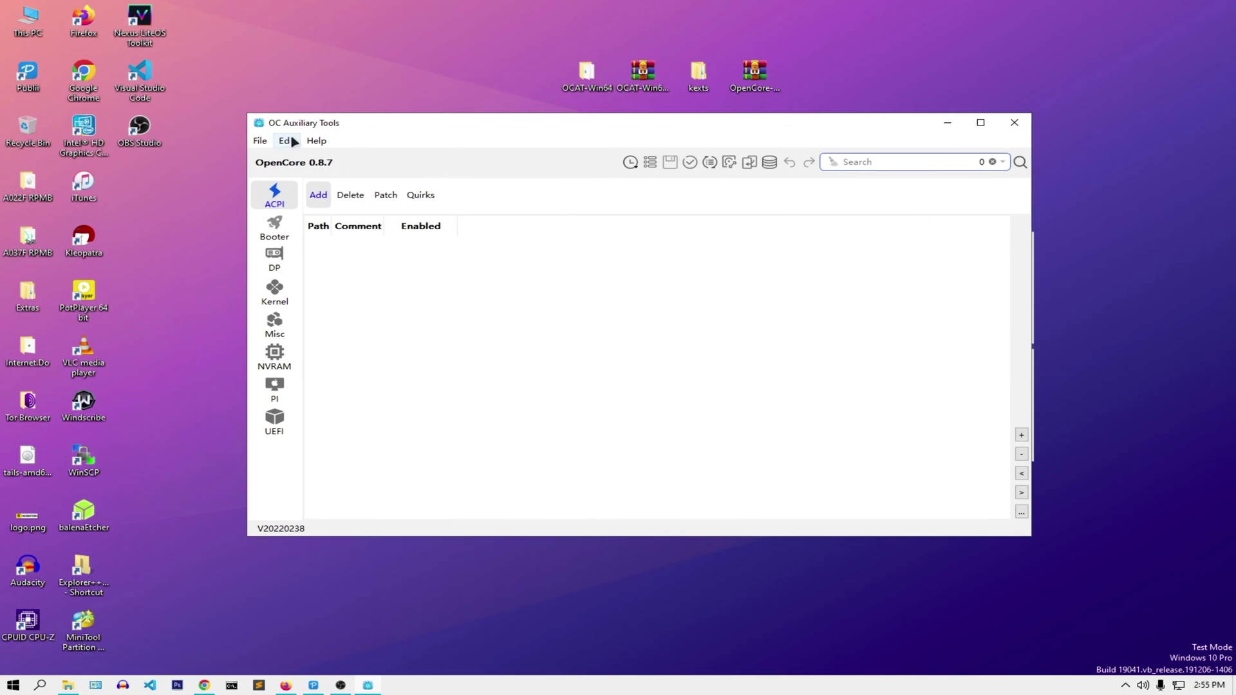
pyautogui.click(305, 146)
pyautogui.moveTo(289, 145)
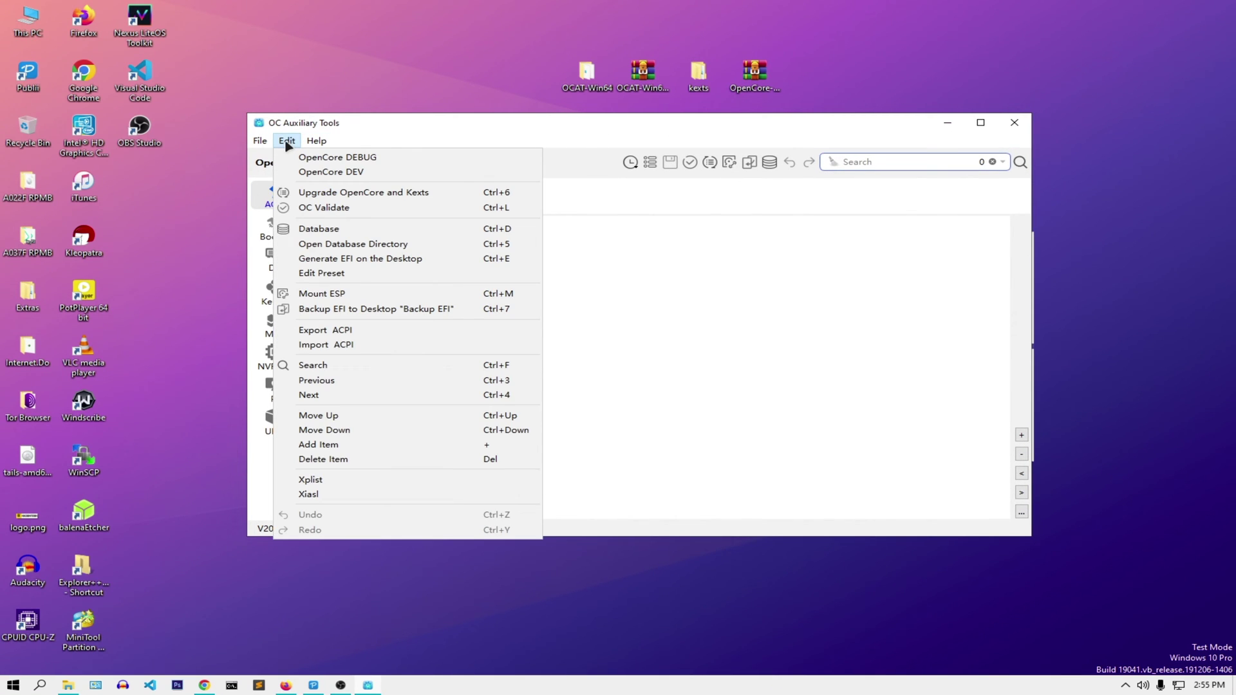
pyautogui.click(433, 124)
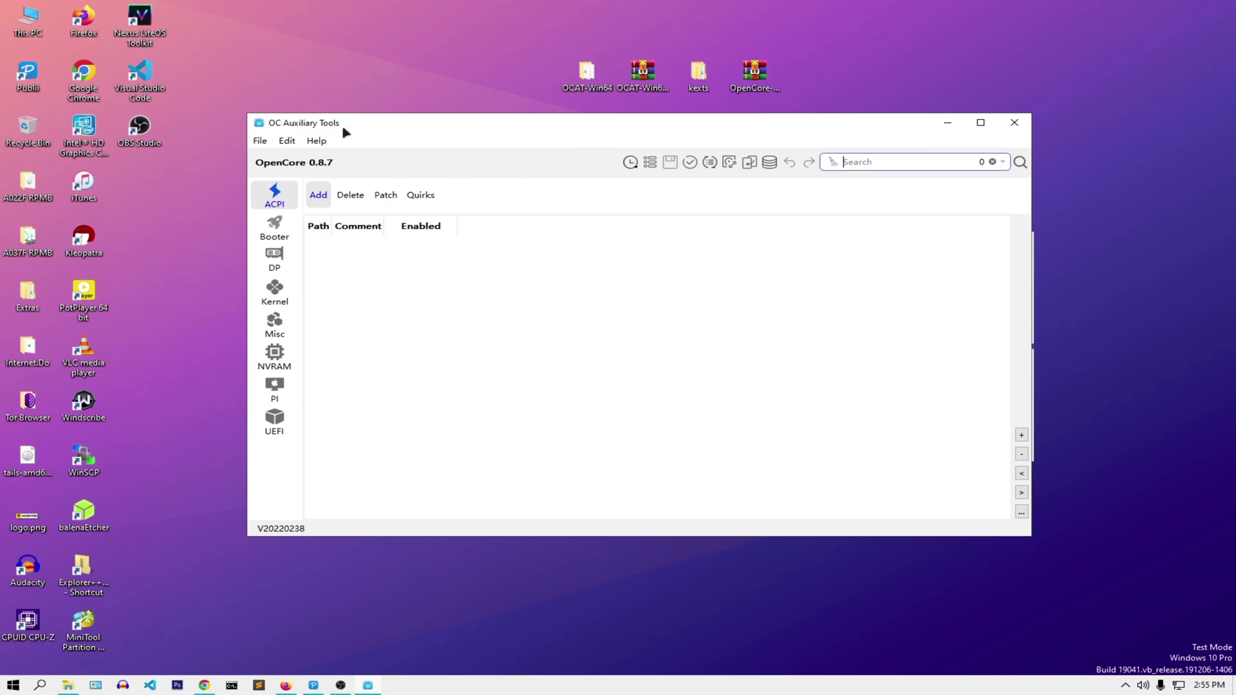
pyautogui.click(287, 141)
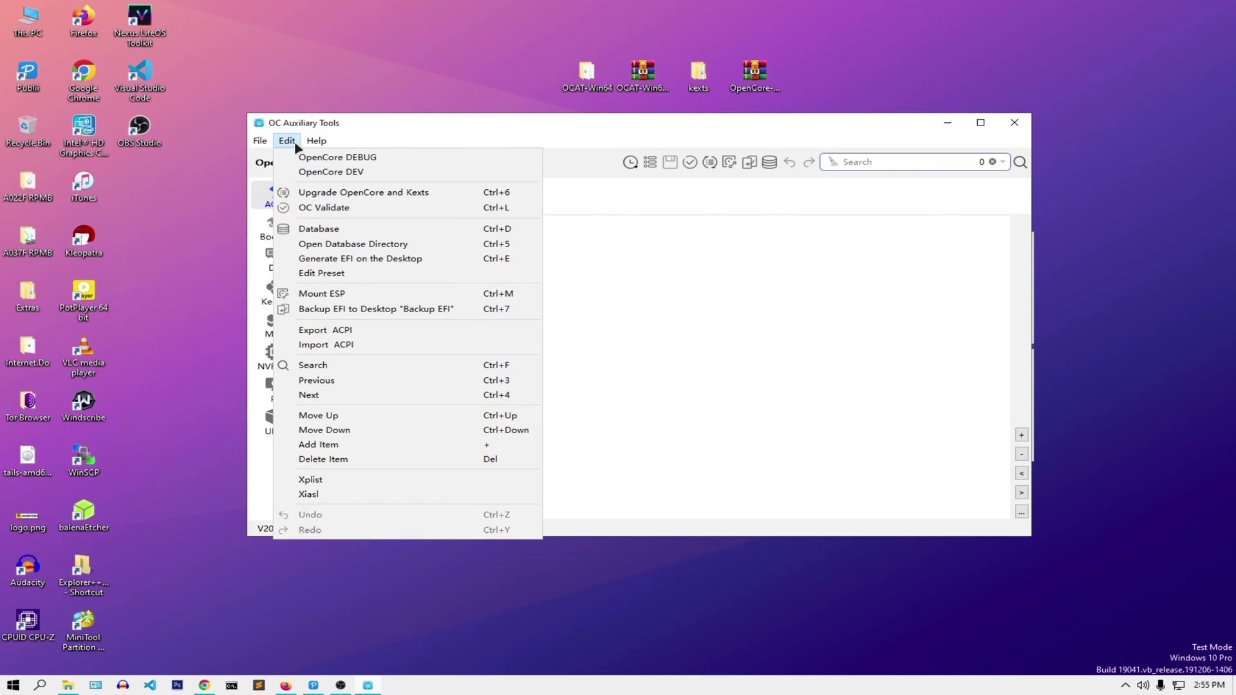
pyautogui.click(302, 234)
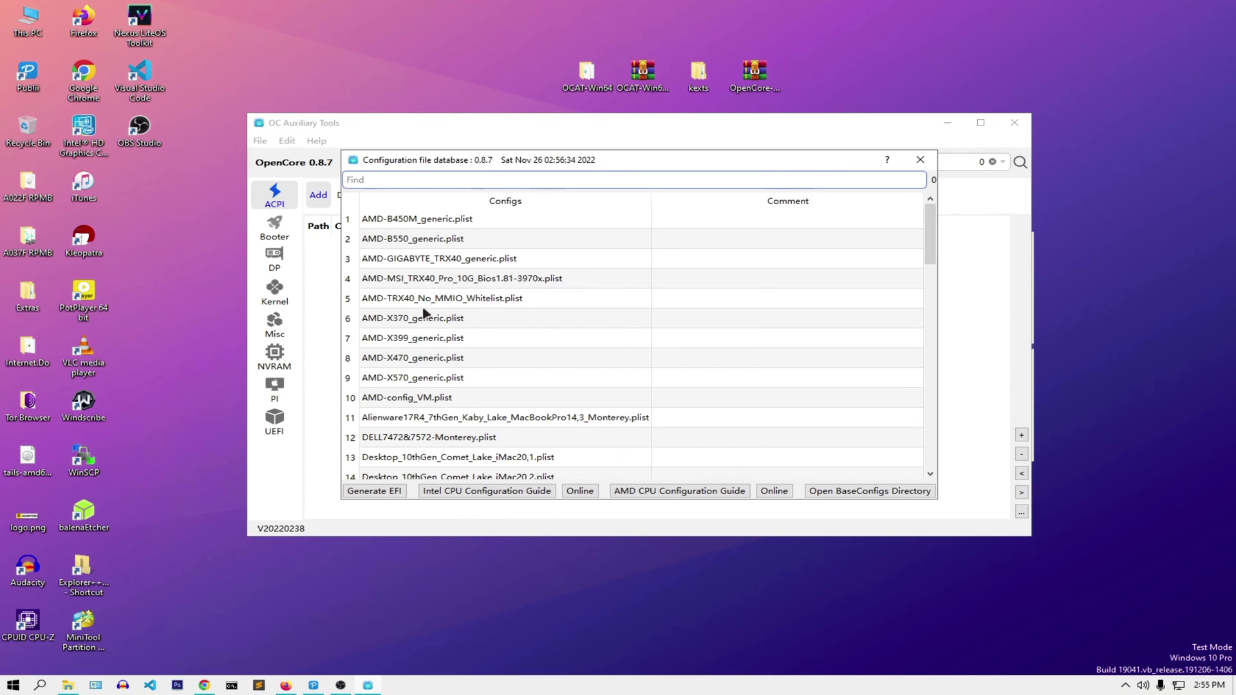
# Step: Generate the EFI folder on the desktop from the Desktop_6thGen_Skylake_iMac17,1.plist base configuration and dismiss the completion notice
pyautogui.scroll(-1, 432, 309)
pyautogui.scroll(-3, 432, 309)
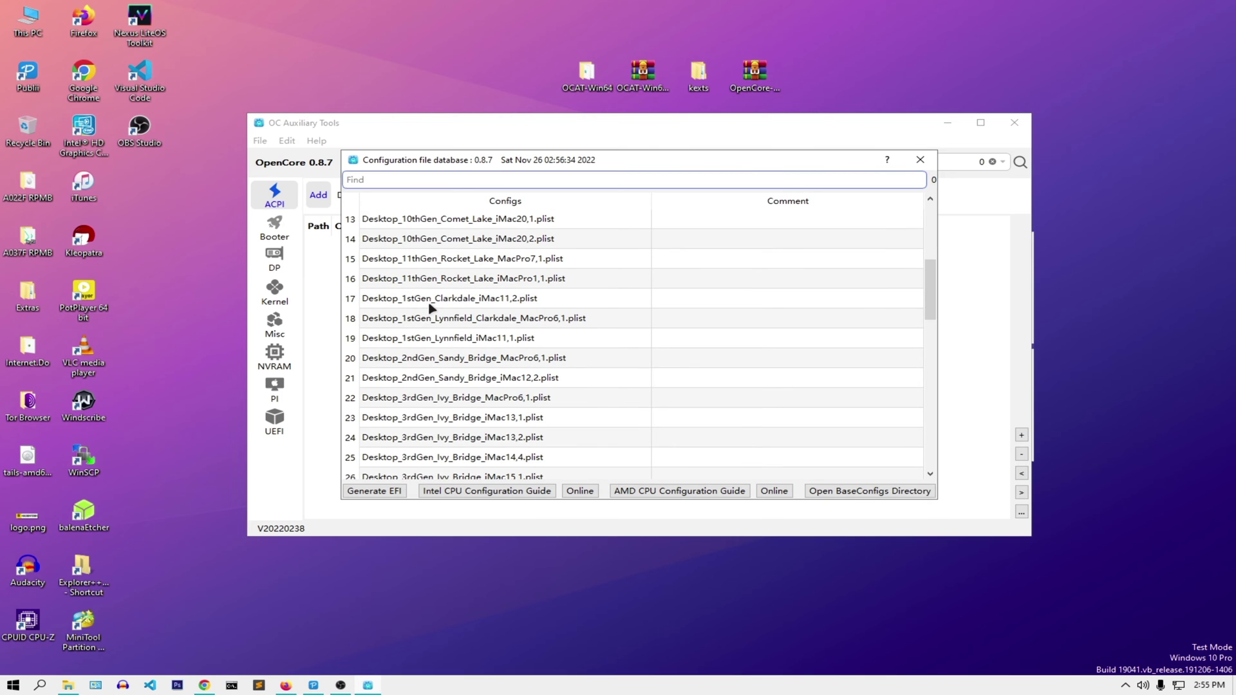
pyautogui.scroll(-3, 573, 395)
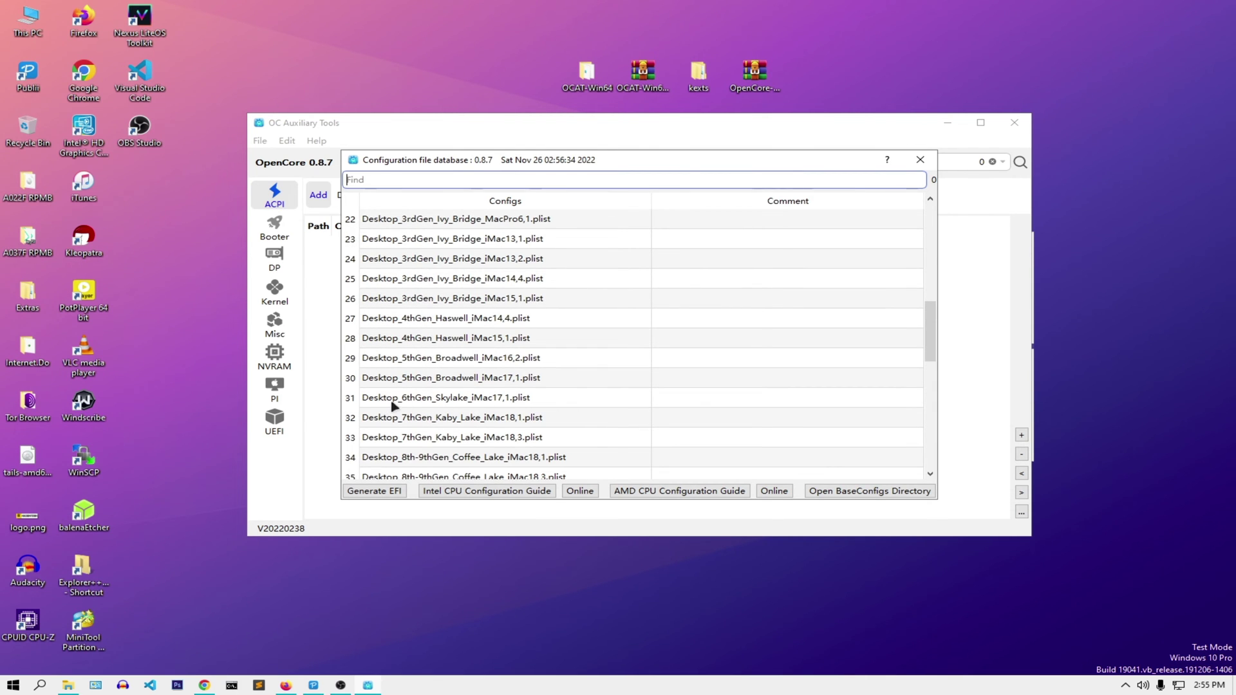
pyautogui.click(446, 399)
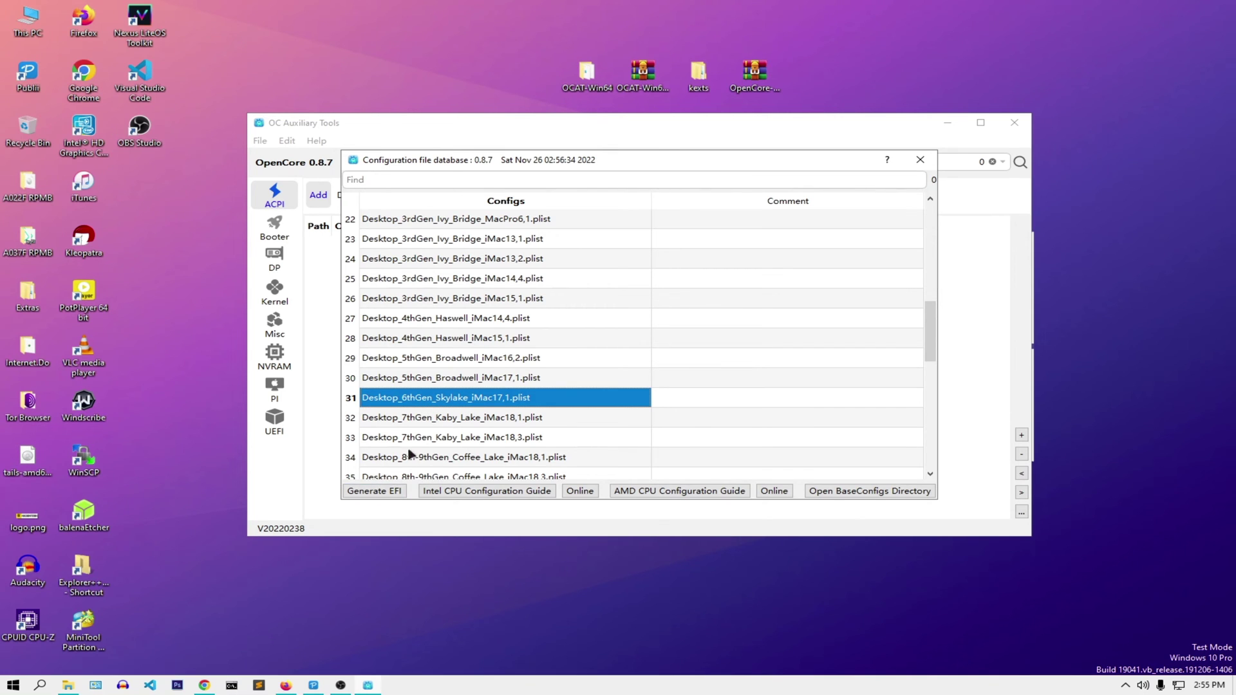
pyautogui.click(377, 491)
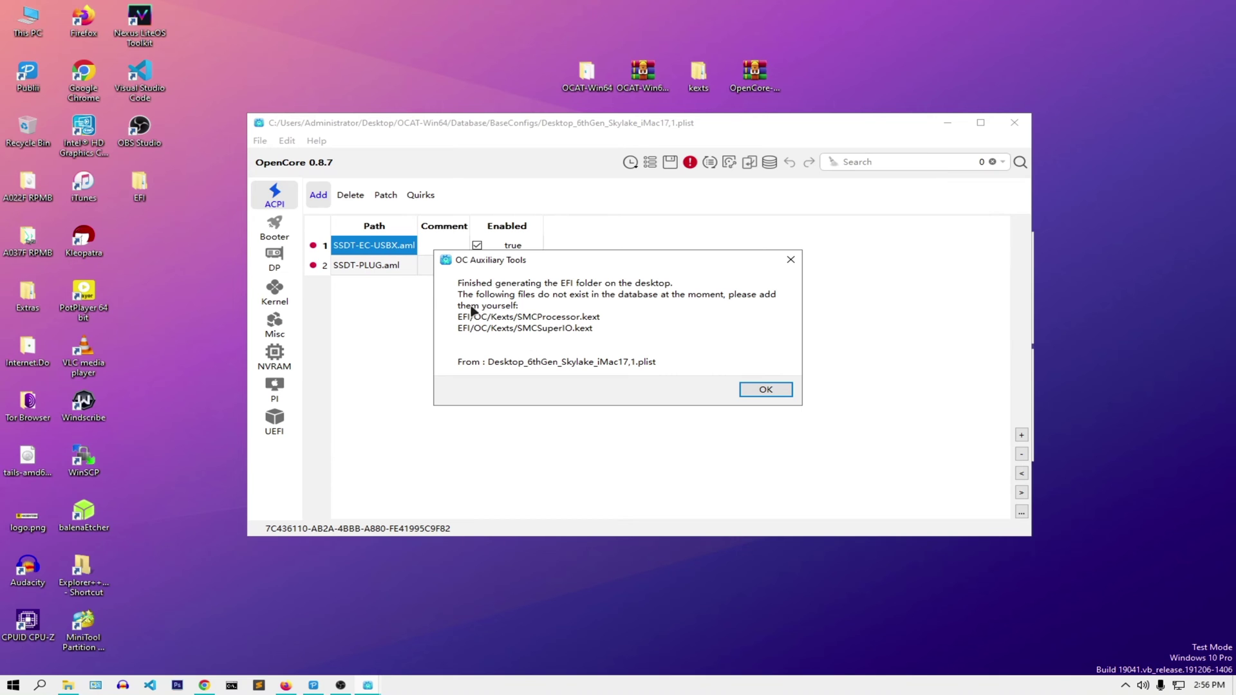
pyautogui.click(765, 390)
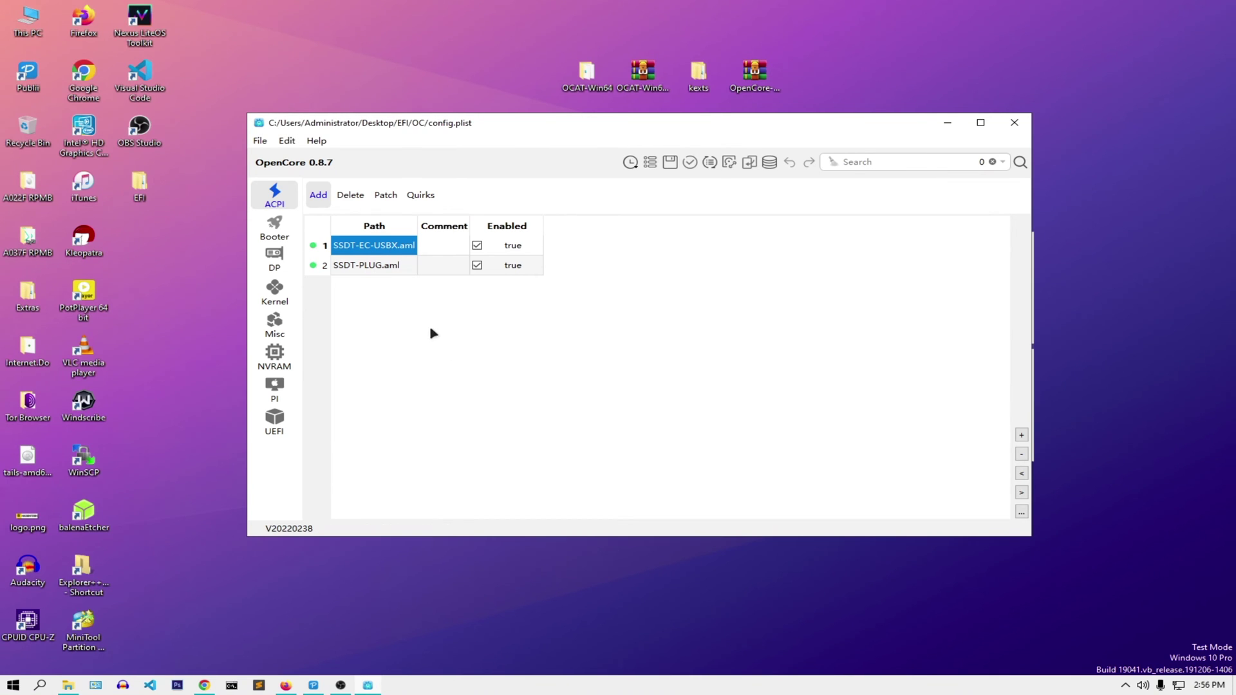
# Step: Move the generated EFI folder on the desktop beside the OpenCore archive
pyautogui.moveTo(594, 131); pyautogui.dragTo(741, 140)
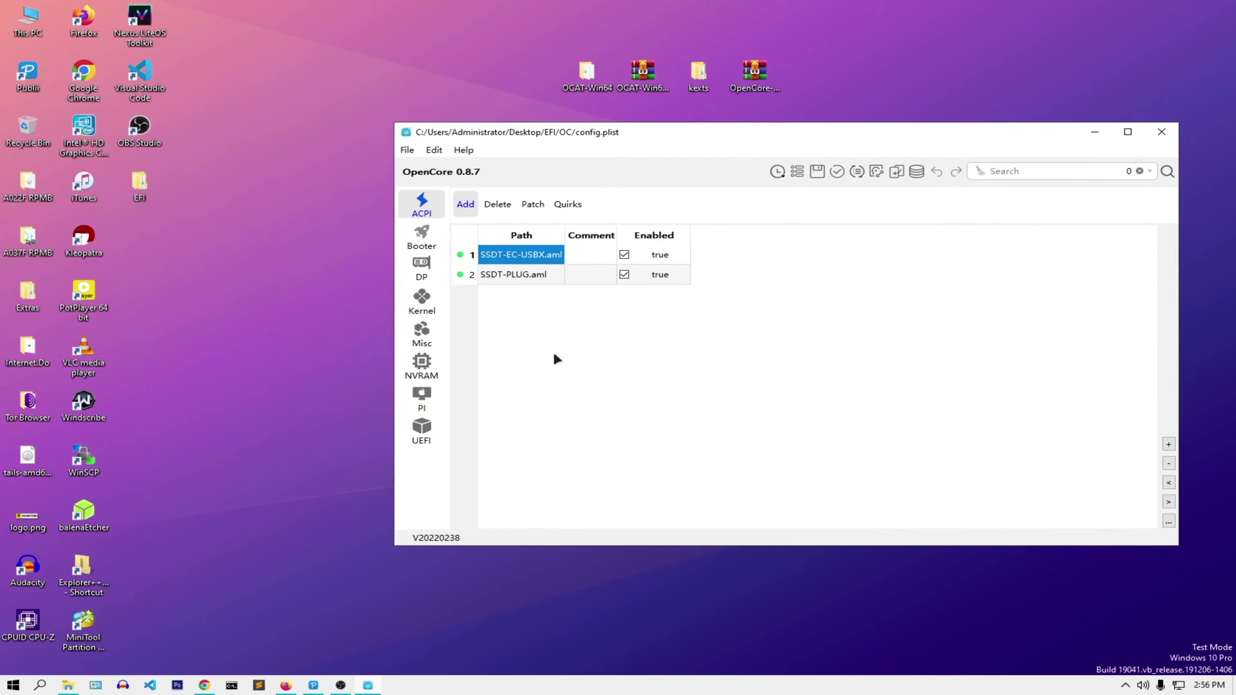
pyautogui.click(141, 184)
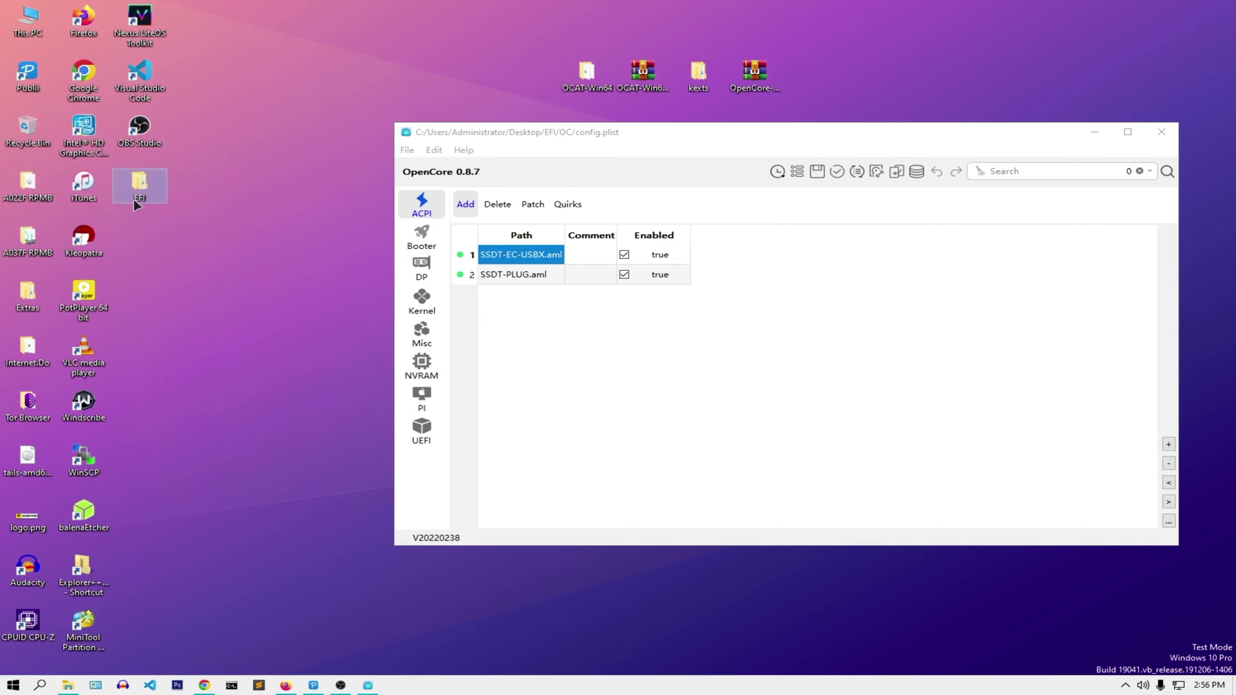
pyautogui.moveTo(133, 199); pyautogui.dragTo(810, 96)
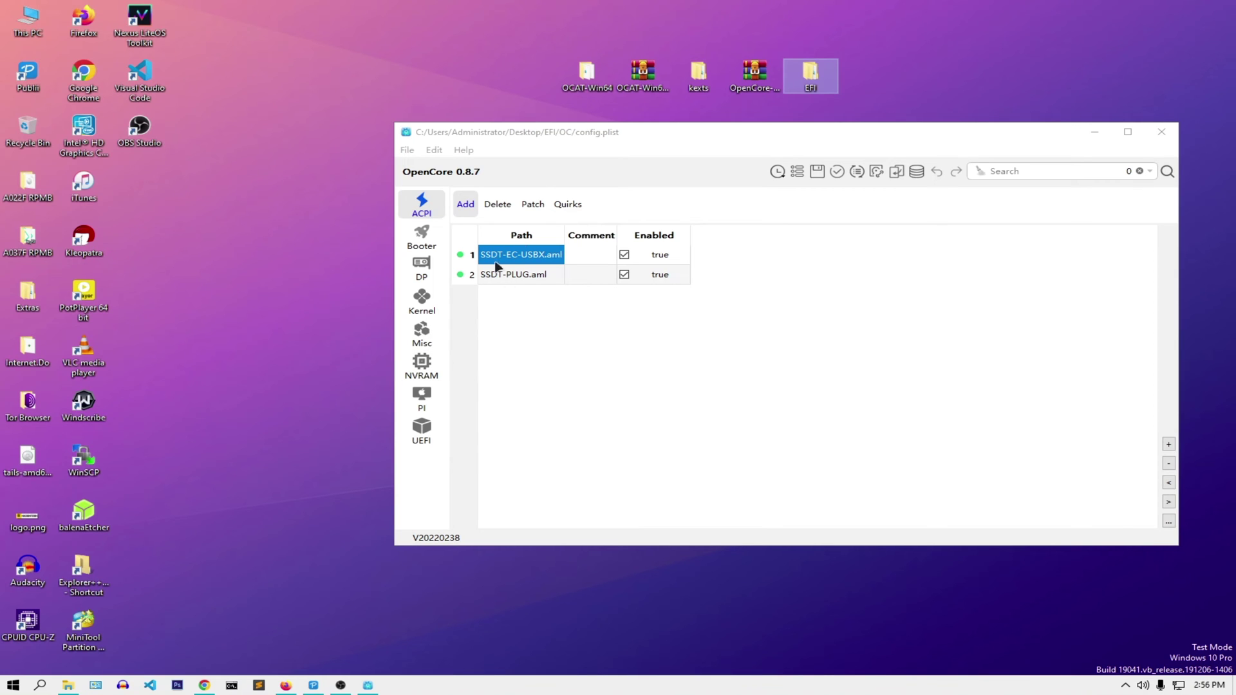
# Step: Review the config's ACPI quirks, patch, delete and add lists, the Booter section, and the PciRoot(0x0)/Pci(0x2,0x0) device properties
pyautogui.click(564, 204)
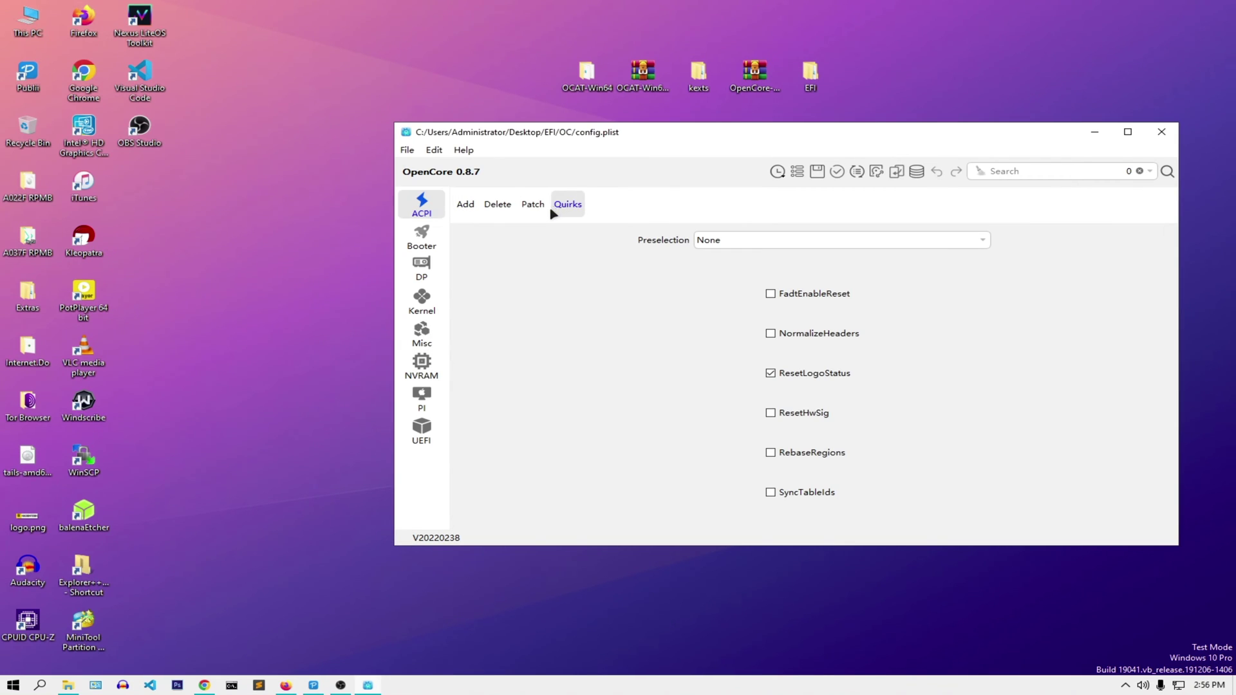
pyautogui.click(532, 209)
pyautogui.click(508, 210)
pyautogui.click(467, 202)
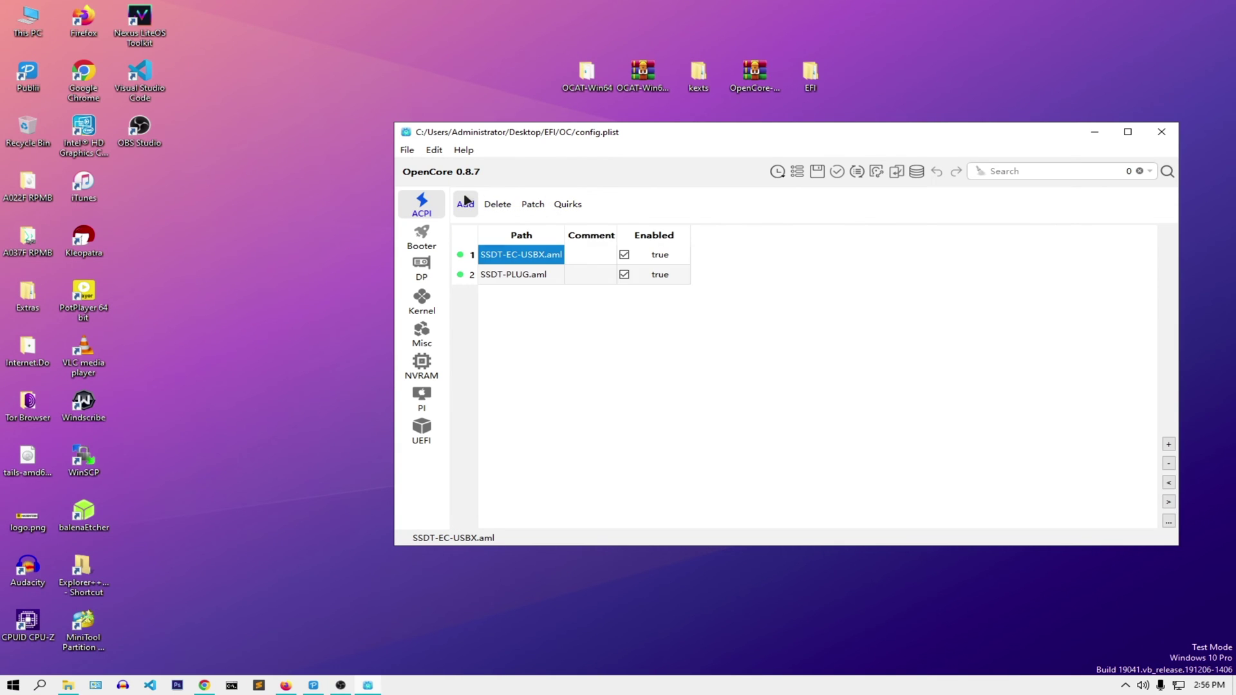
pyautogui.click(420, 235)
pyautogui.click(417, 266)
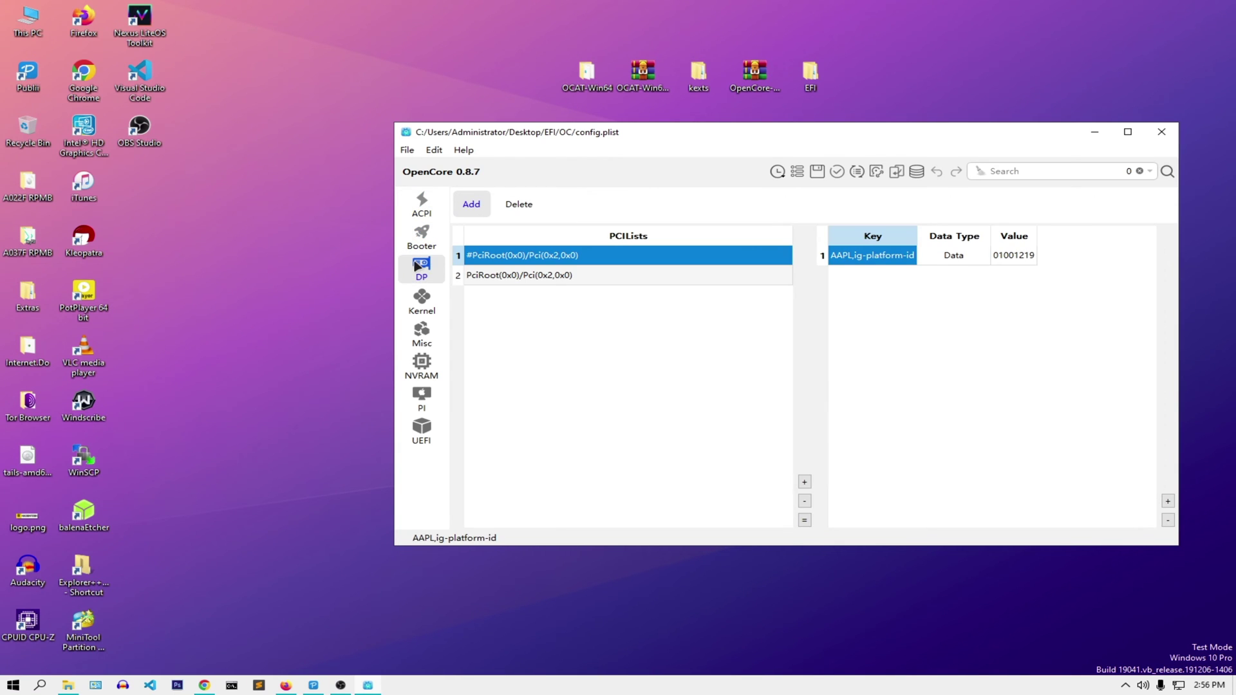
pyautogui.click(567, 278)
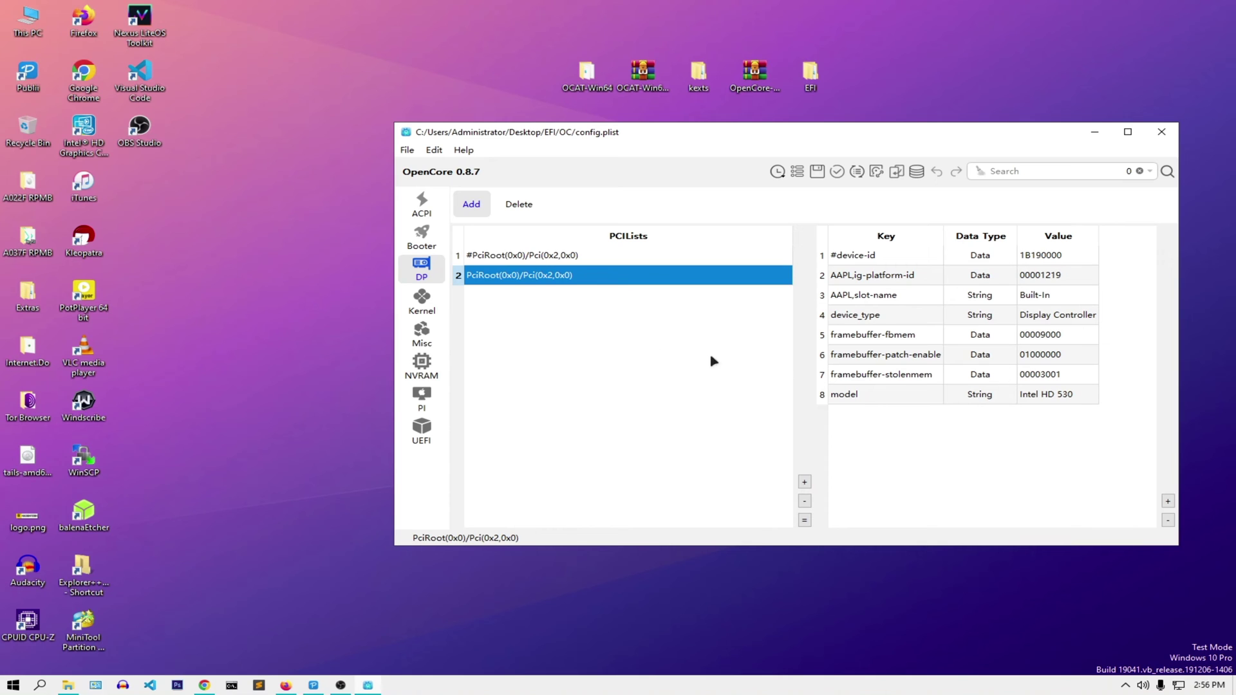
# Step: Disable the SMCProcessor.kext and SMCSuperIO.kext entries in the kernel kext list and save the config
pyautogui.click(415, 302)
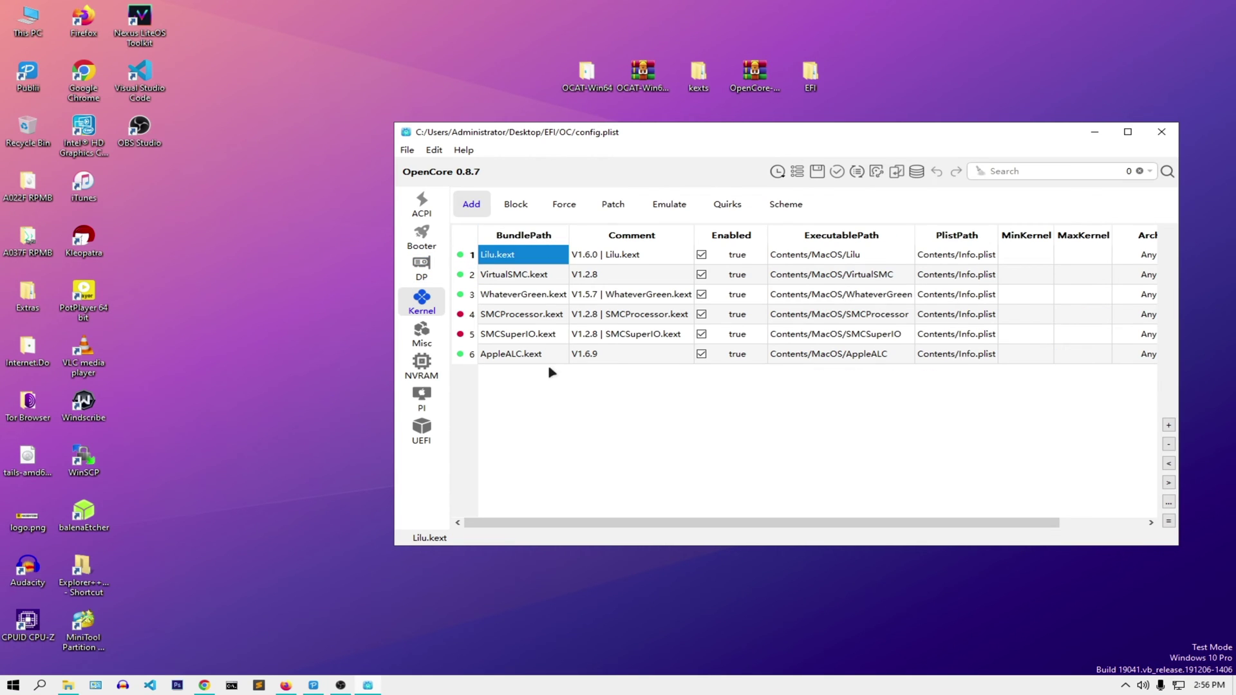
pyautogui.click(702, 315)
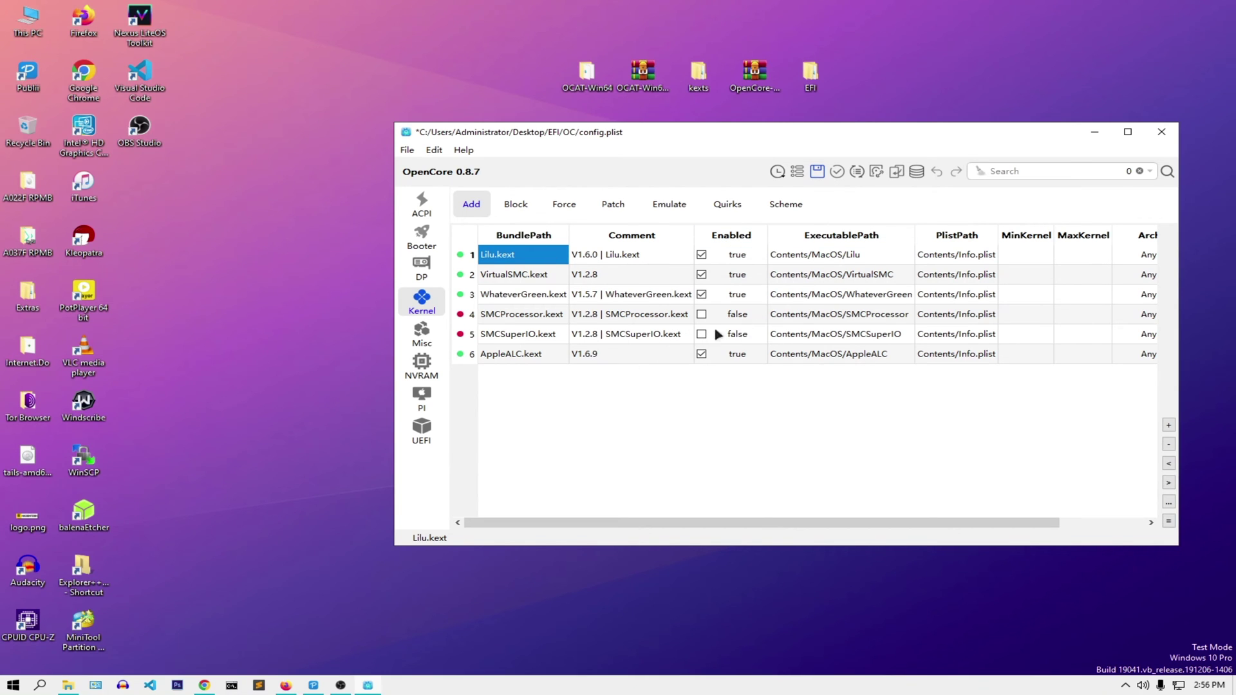
pyautogui.click(818, 173)
# Step: Examine the Misc section's boot, debug, security, entries, tools and serial settings, plus the NVRAM keys under UUID 7C436110-AB2A-4BBB-A880-FE41995C9F82
pyautogui.click(425, 339)
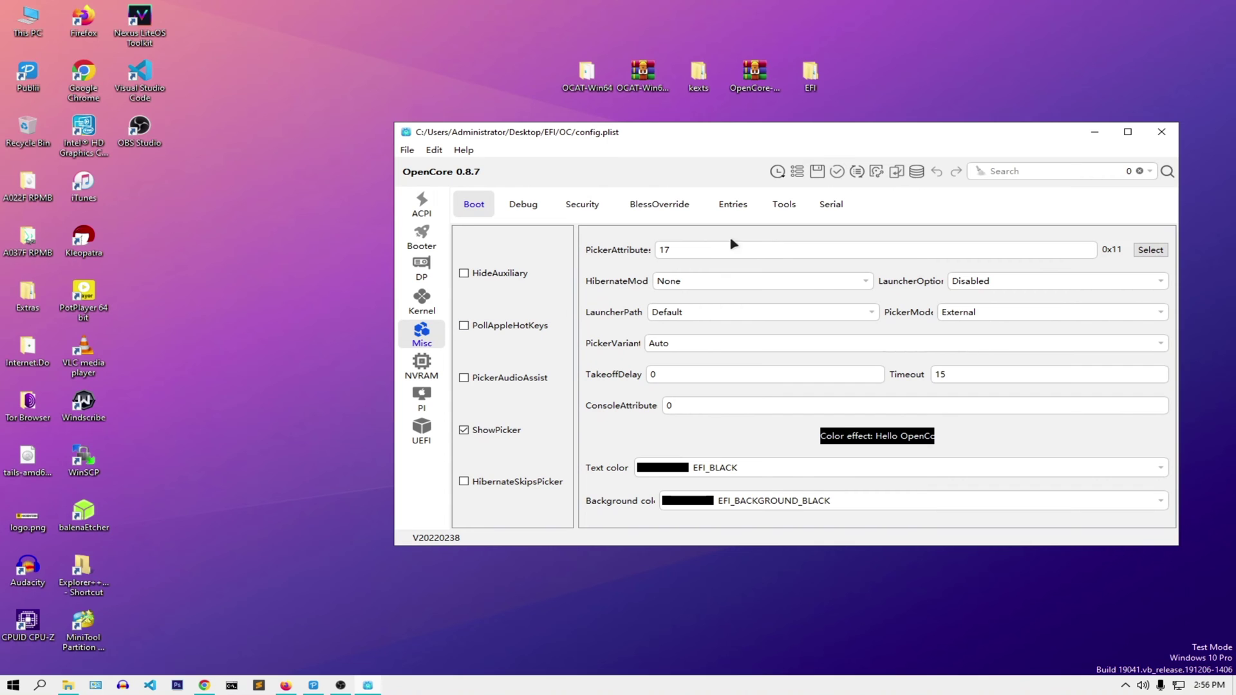
pyautogui.click(836, 215)
pyautogui.click(775, 209)
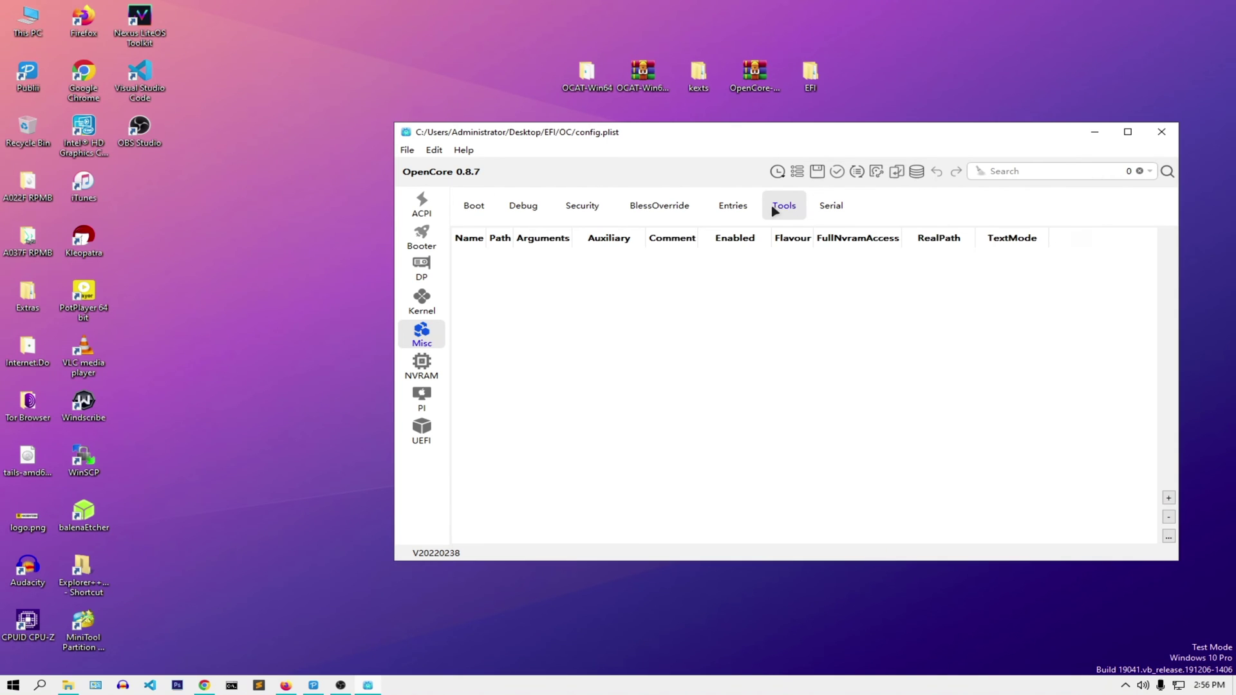
pyautogui.click(726, 212)
pyautogui.click(573, 208)
pyautogui.click(511, 213)
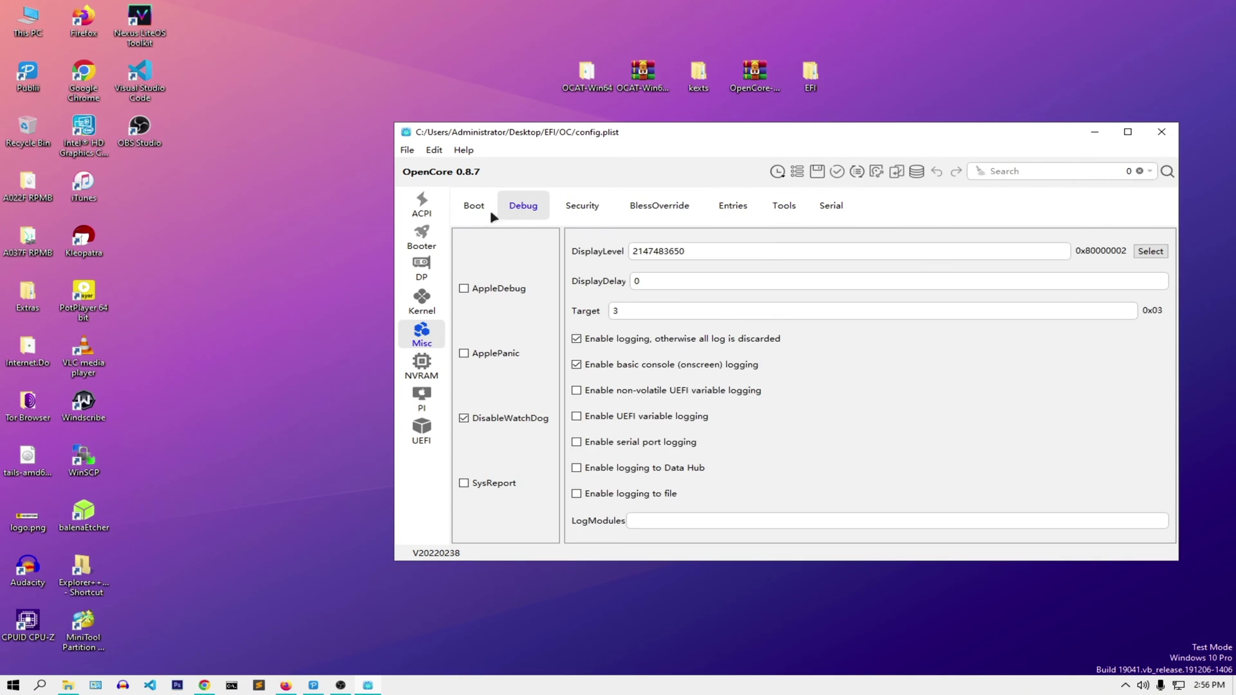
pyautogui.click(476, 207)
pyautogui.click(419, 377)
pyautogui.click(522, 302)
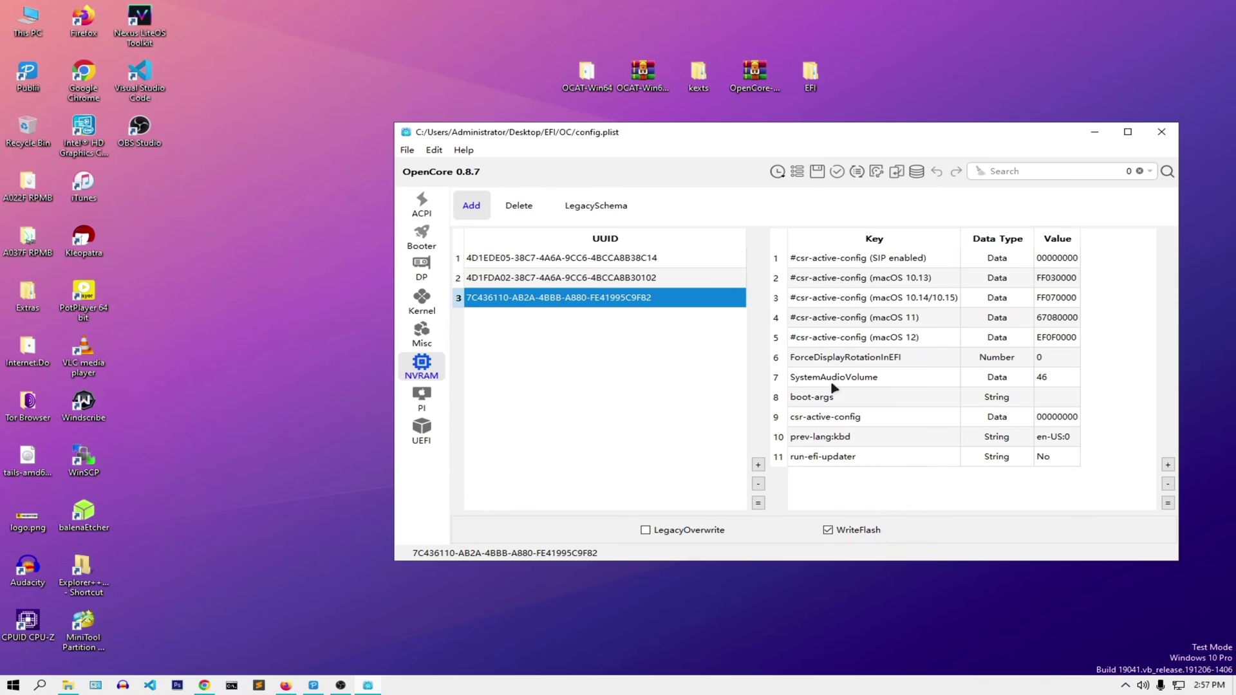
# Step: Examine the PI generic settings and the UEFI APFS, AppleInput, Audio and Drivers settings, rechecking the kernel kexts and NVRAM keys
pyautogui.click(425, 399)
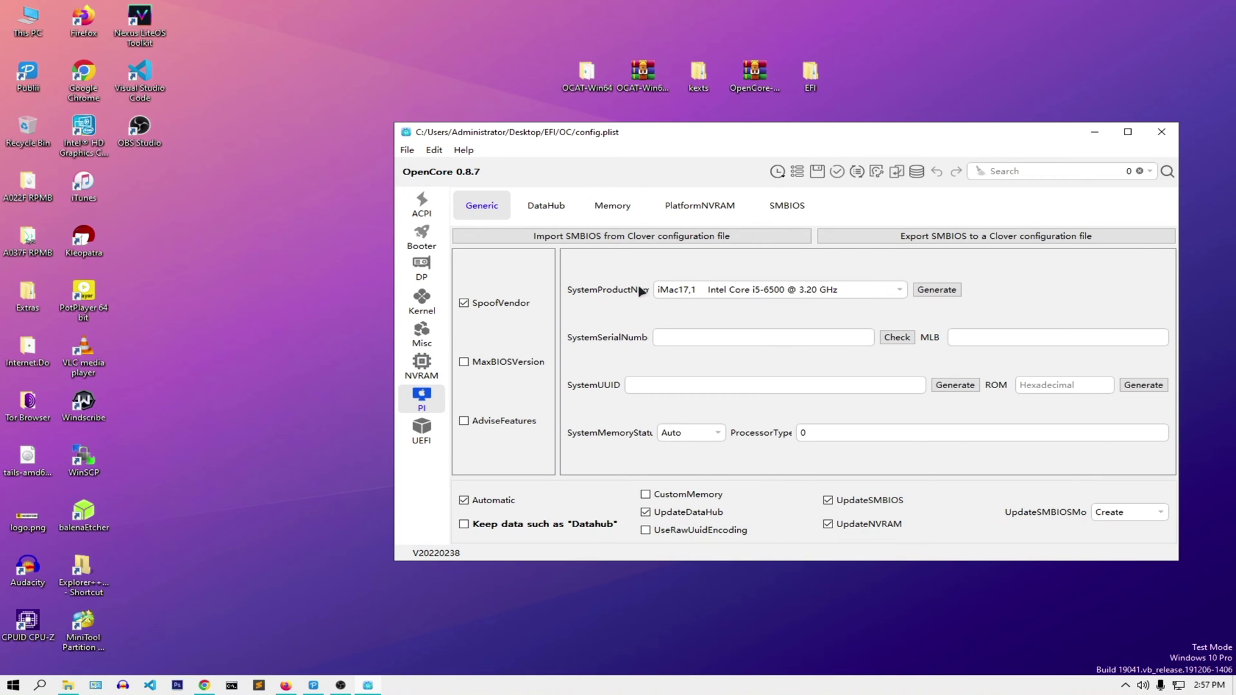
pyautogui.click(422, 431)
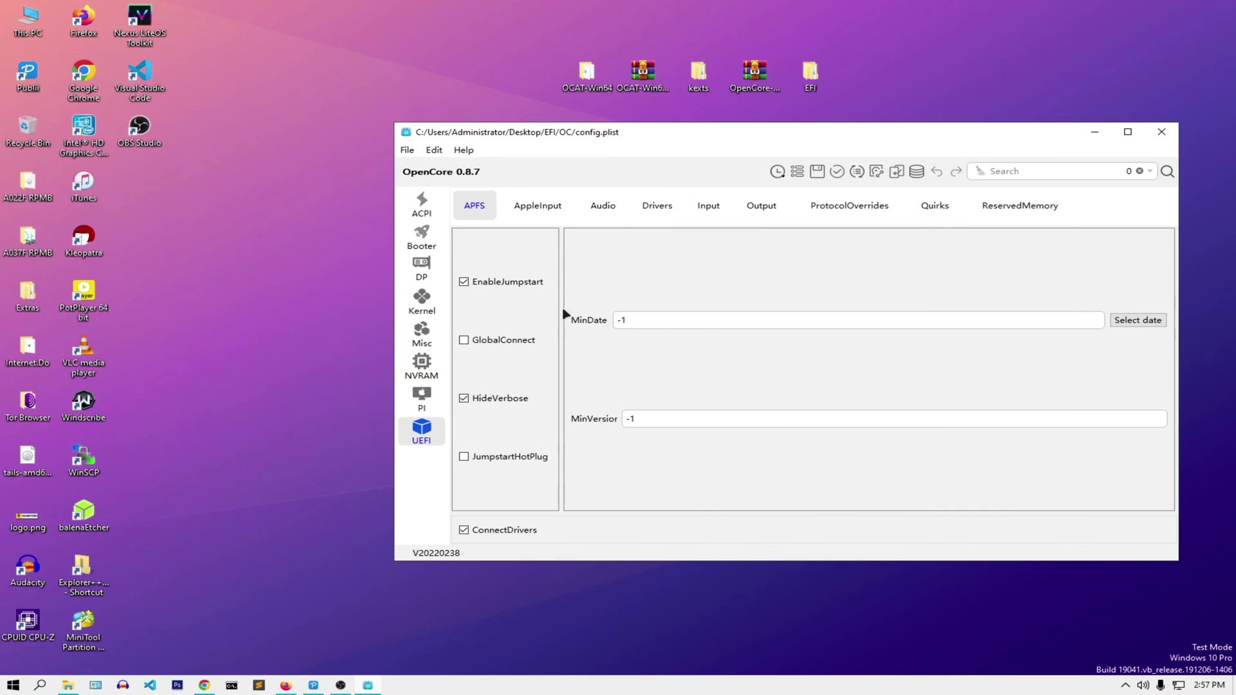
pyautogui.click(418, 396)
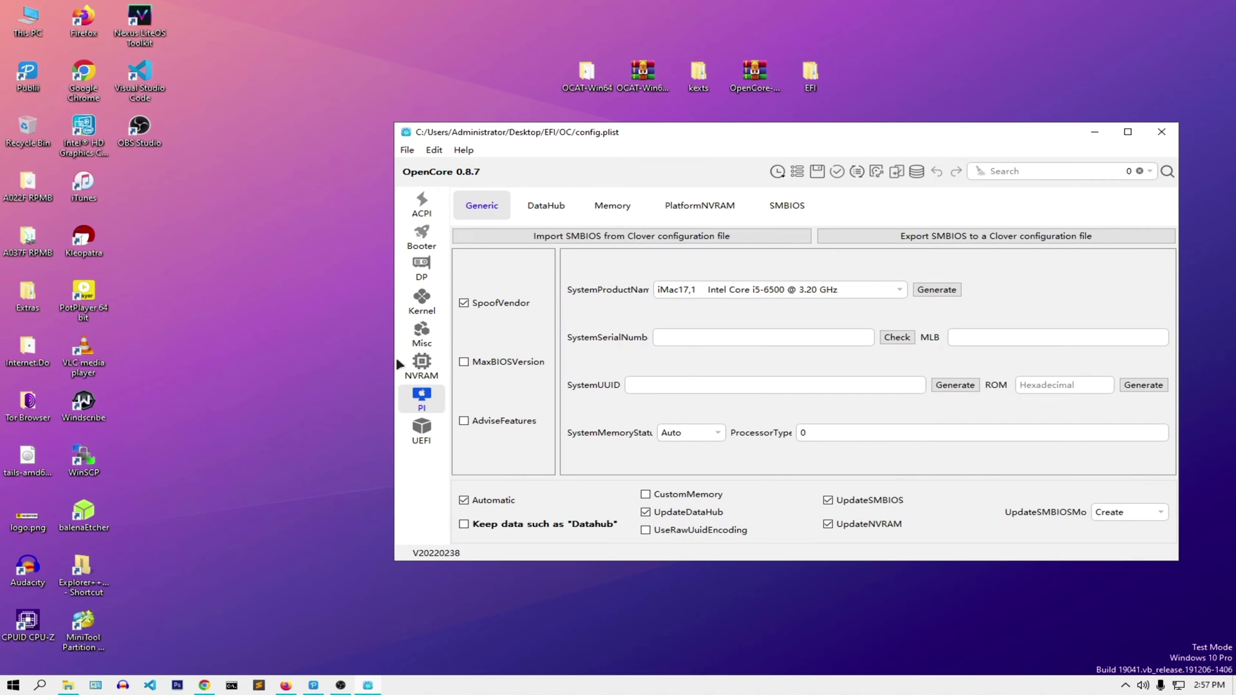
pyautogui.click(421, 301)
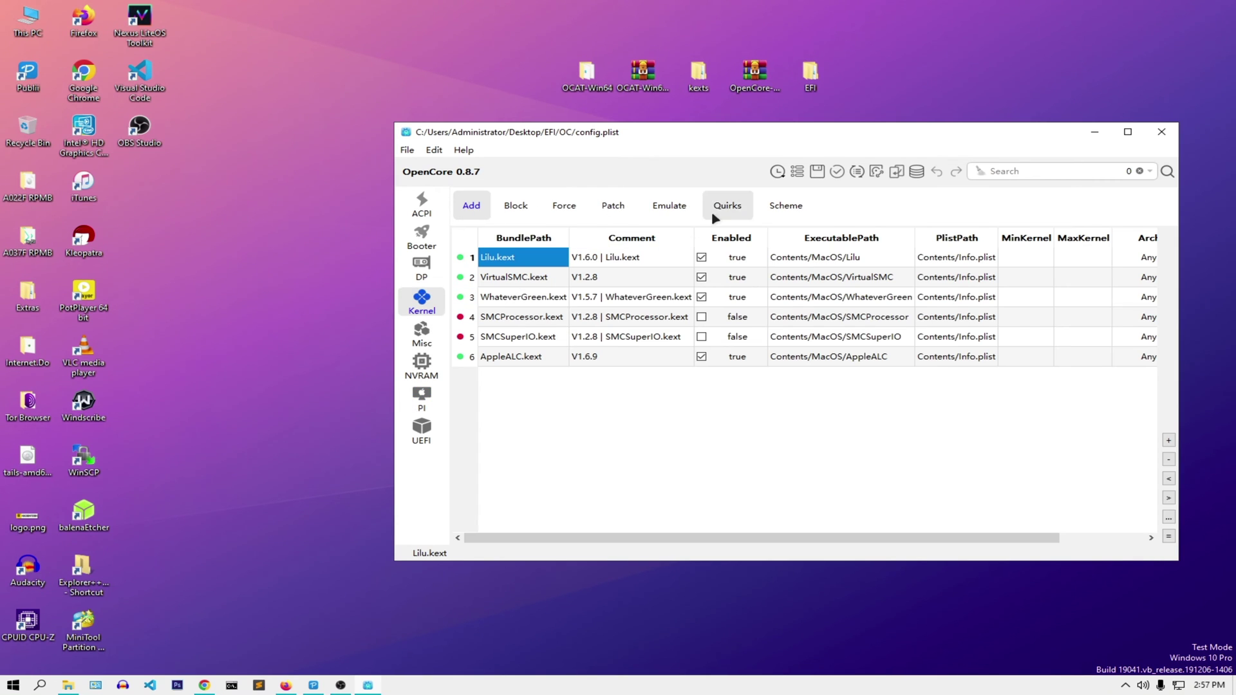
pyautogui.click(424, 370)
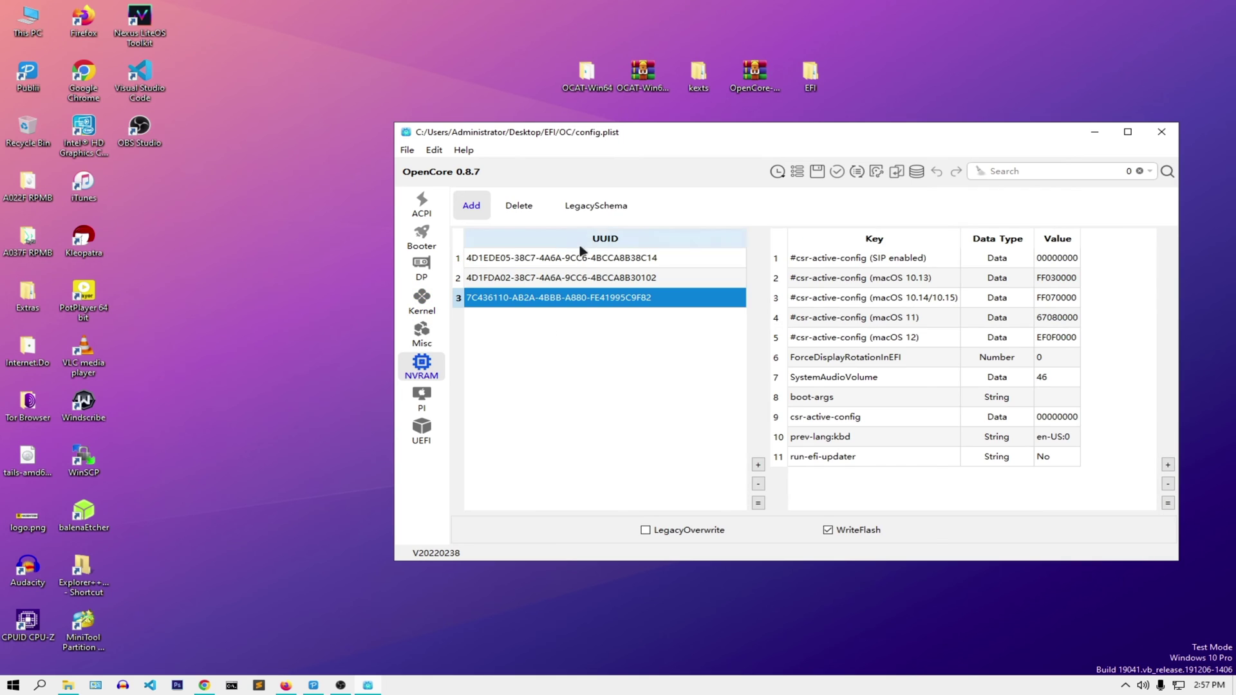
pyautogui.click(421, 398)
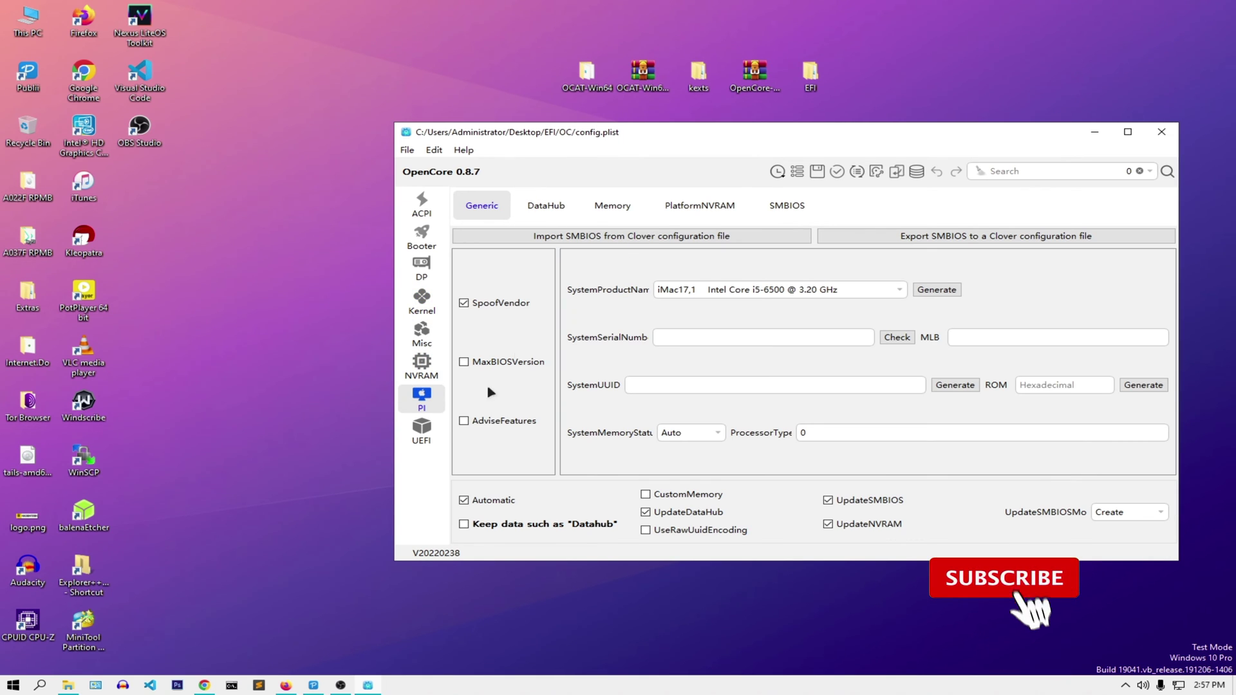
pyautogui.click(422, 430)
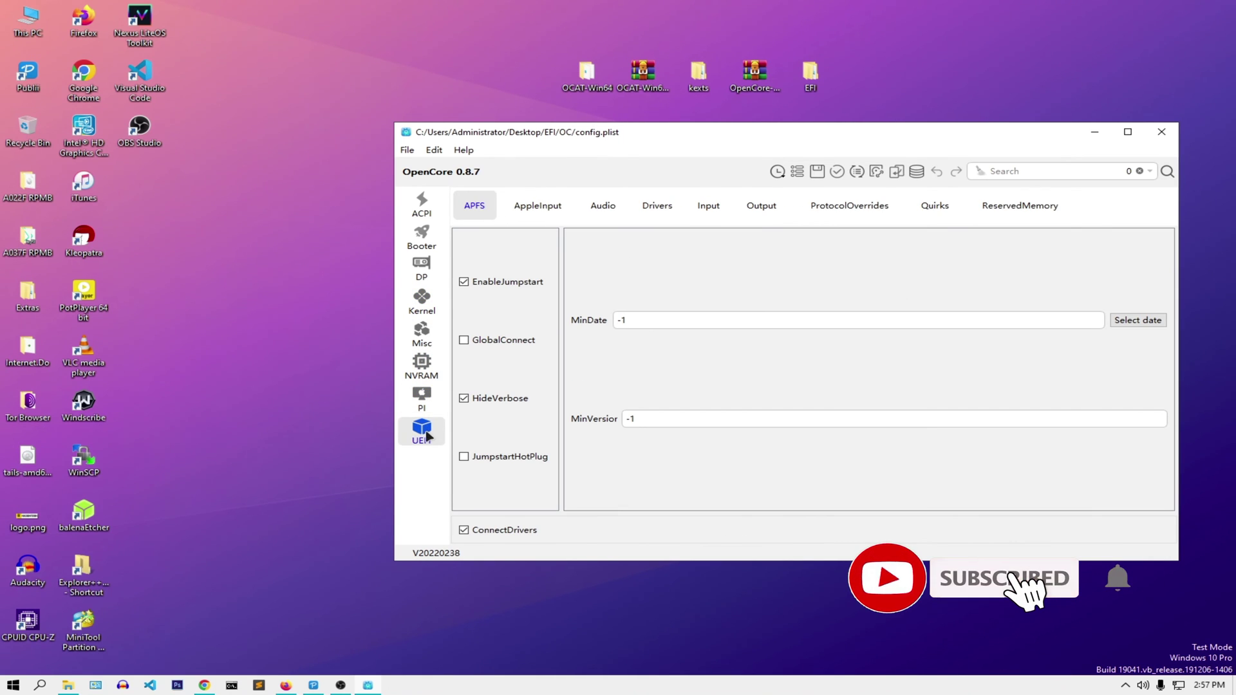
pyautogui.click(544, 209)
pyautogui.click(599, 207)
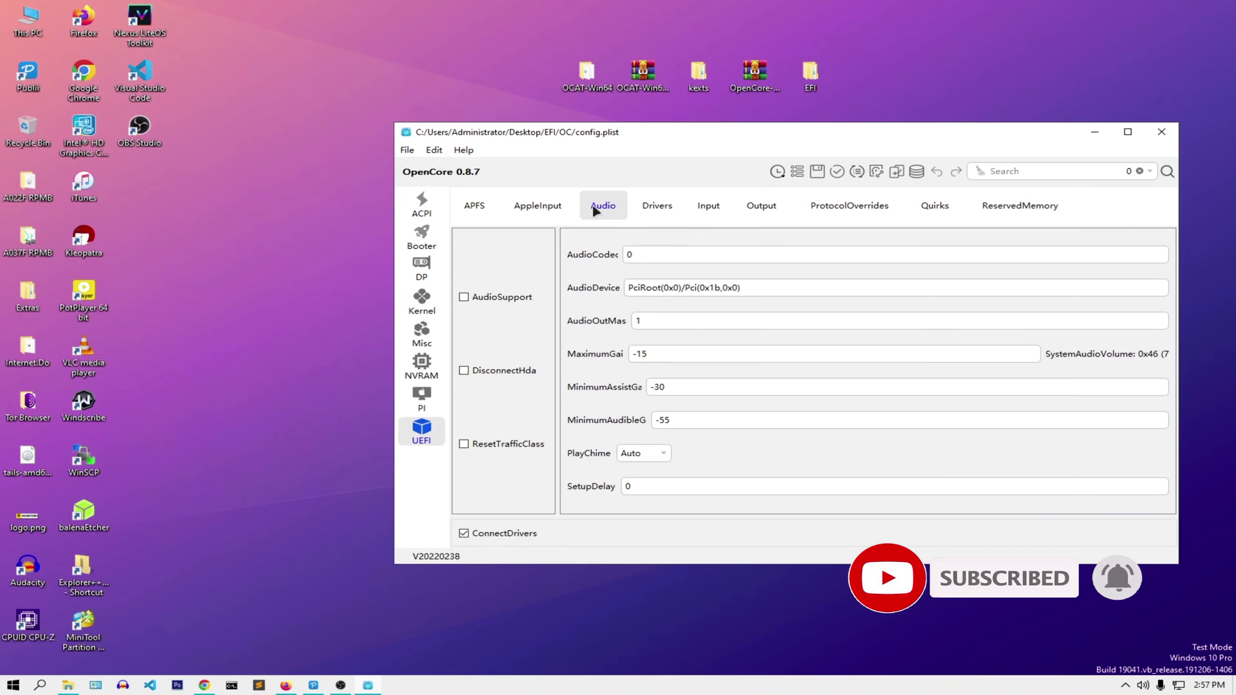
pyautogui.click(642, 208)
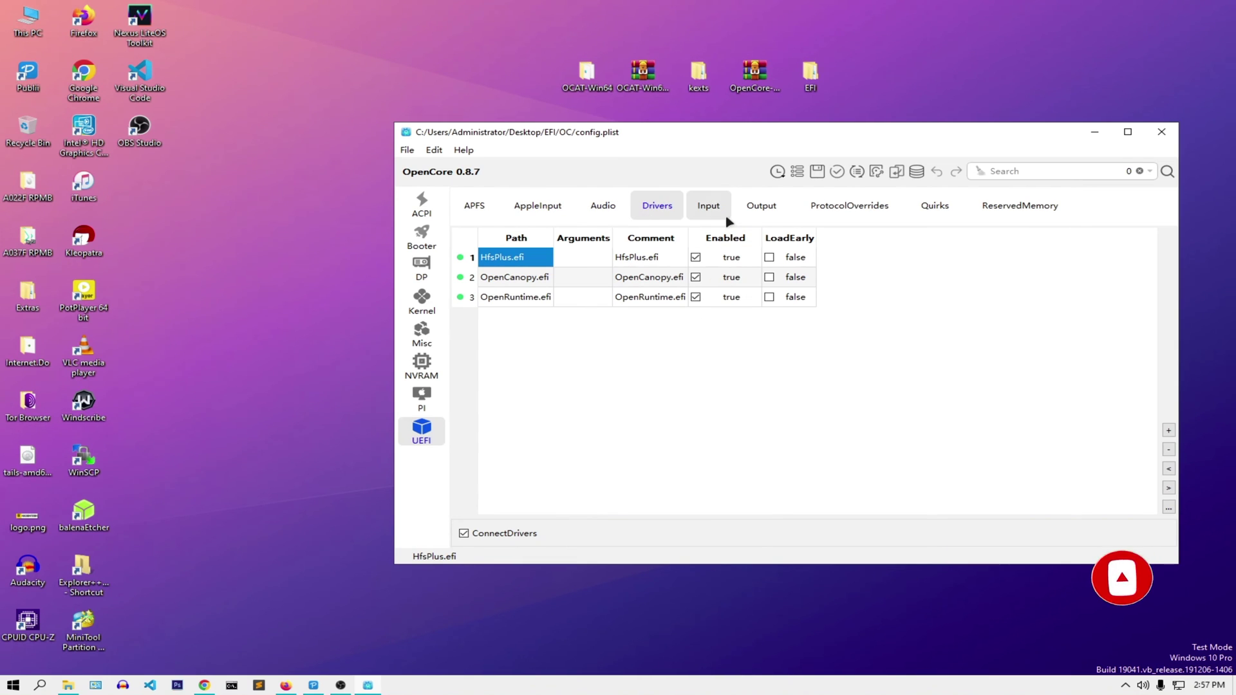
# Step: Recheck the DP and Booter sections, the ACPI delete, patch and quirks settings, and the kernel kext list
pyautogui.click(412, 308)
pyautogui.click(427, 264)
pyautogui.click(433, 236)
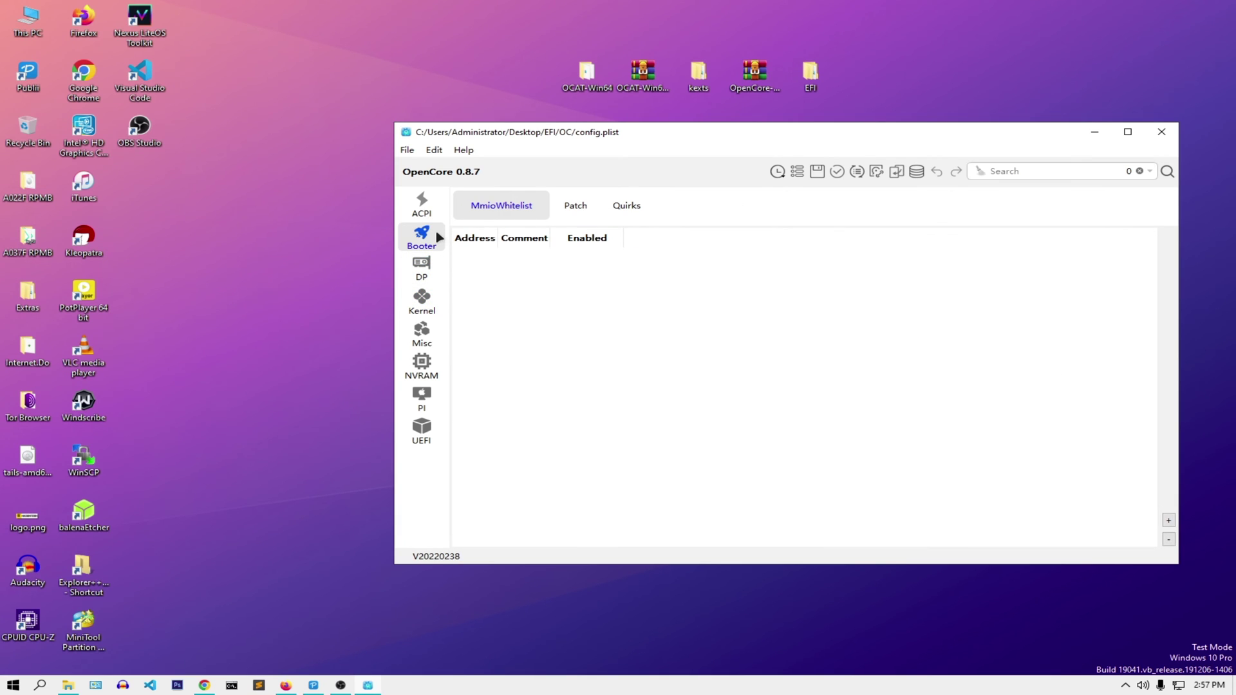
pyautogui.click(439, 215)
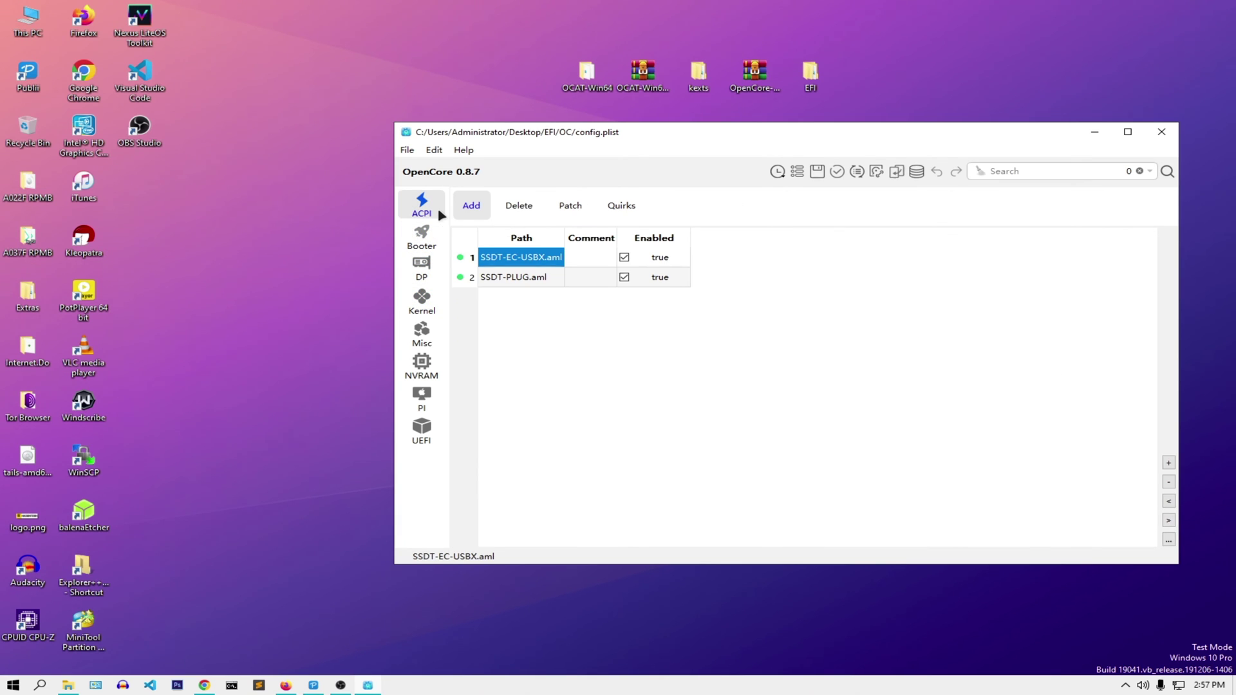
pyautogui.click(519, 205)
pyautogui.click(570, 204)
pyautogui.click(625, 207)
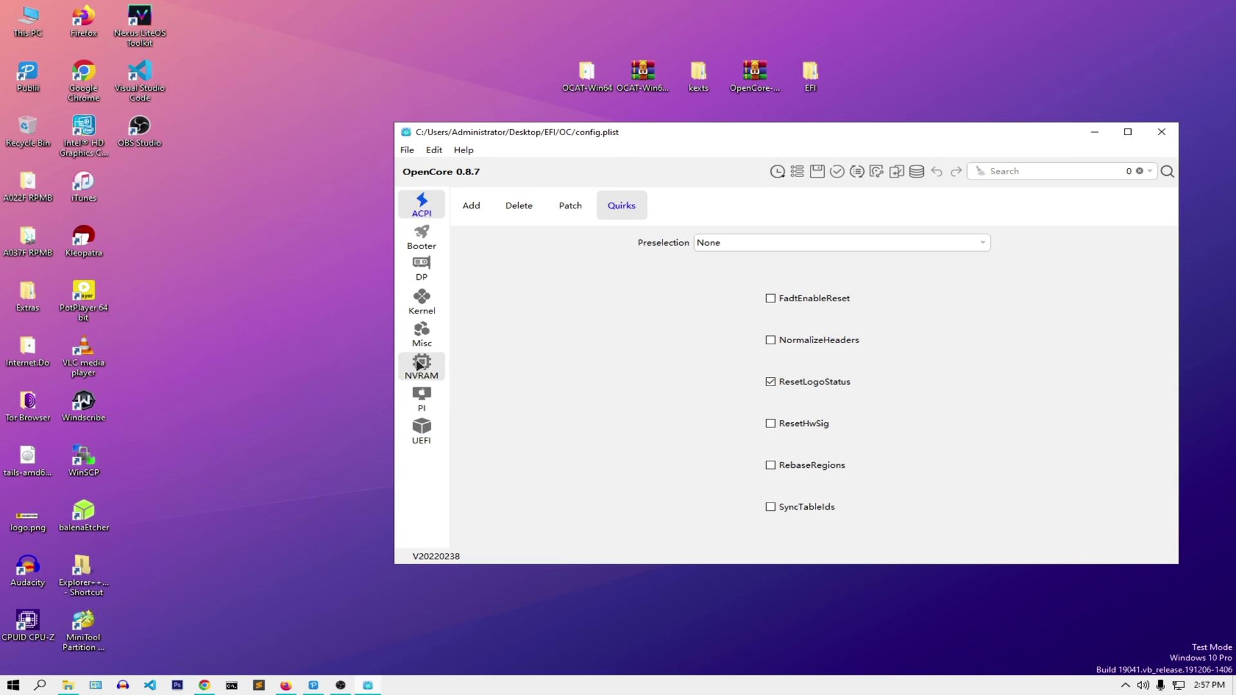
pyautogui.click(430, 301)
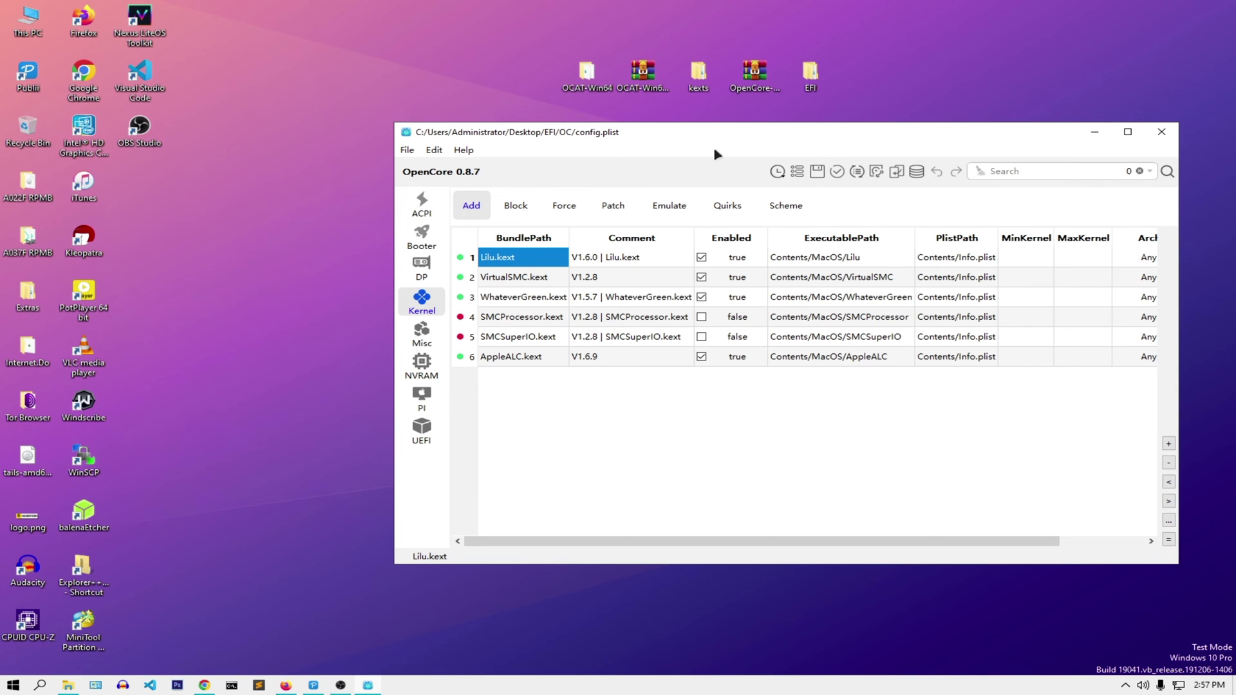
# Step: Reposition the config editor window and open the Misc section's list of tools
pyautogui.moveTo(816, 134); pyautogui.dragTo(720, 122)
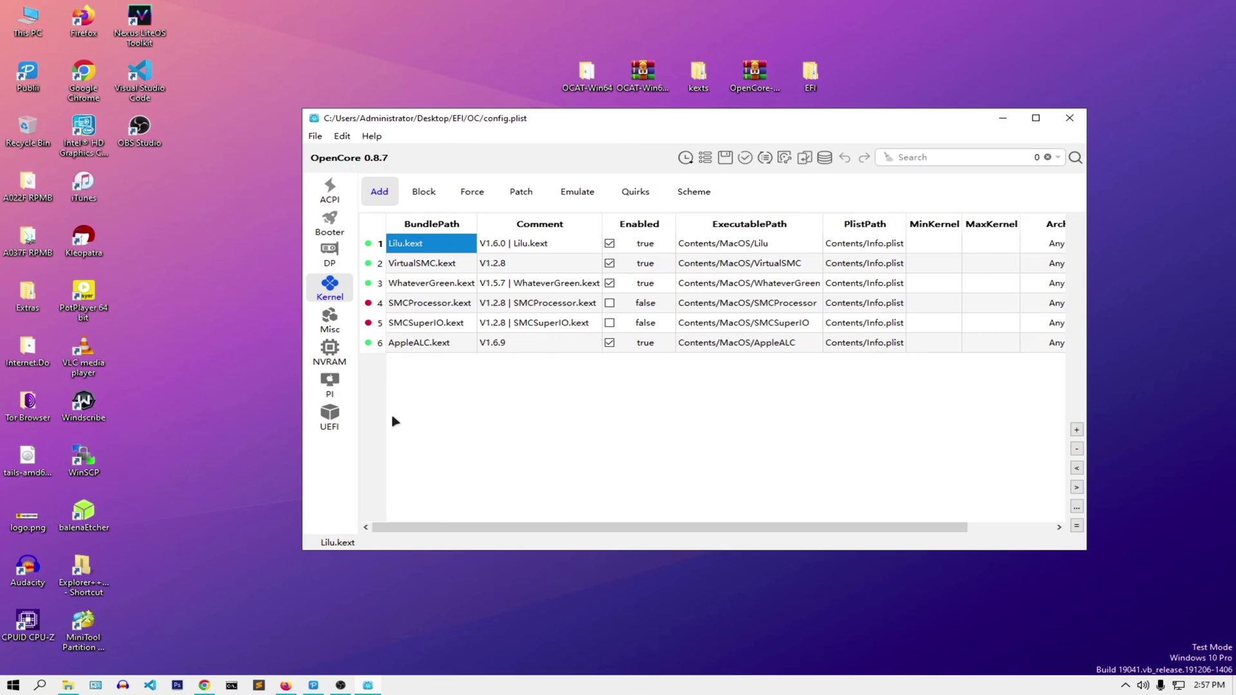
pyautogui.click(316, 334)
pyautogui.click(690, 194)
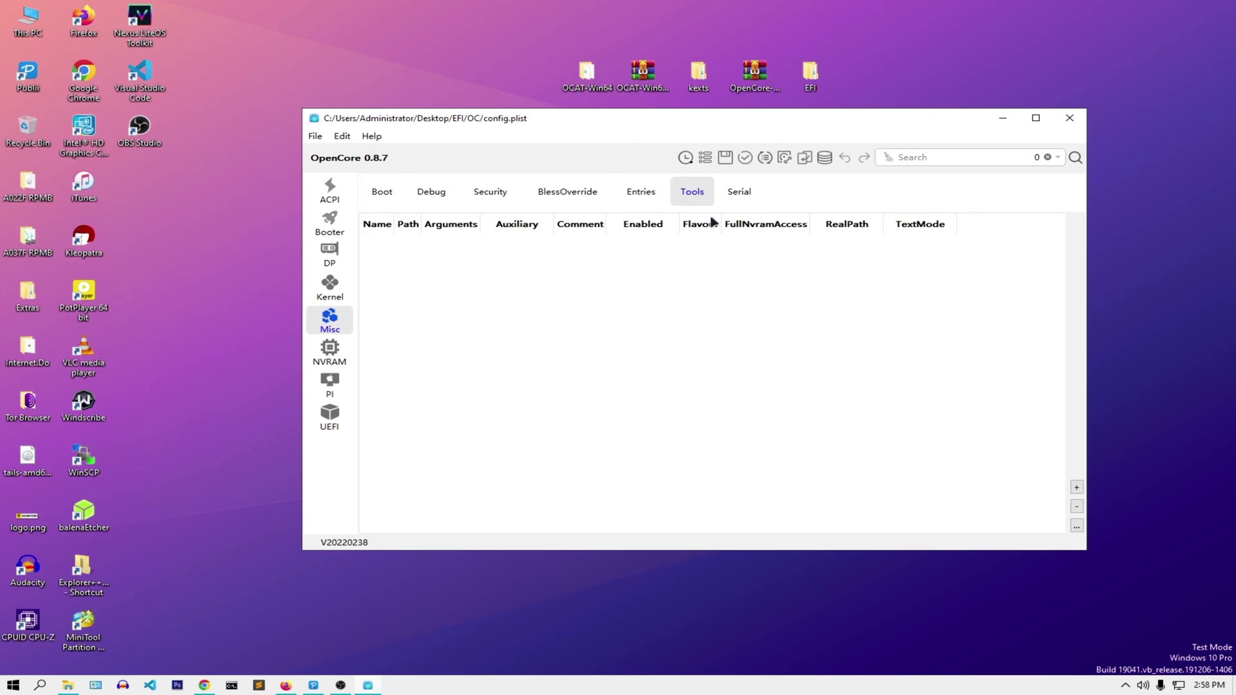
# Step: Extract the OpenCore-0.8.7-RELEASE archive on the desktop into a folder of the same name
pyautogui.rightClick(769, 79)
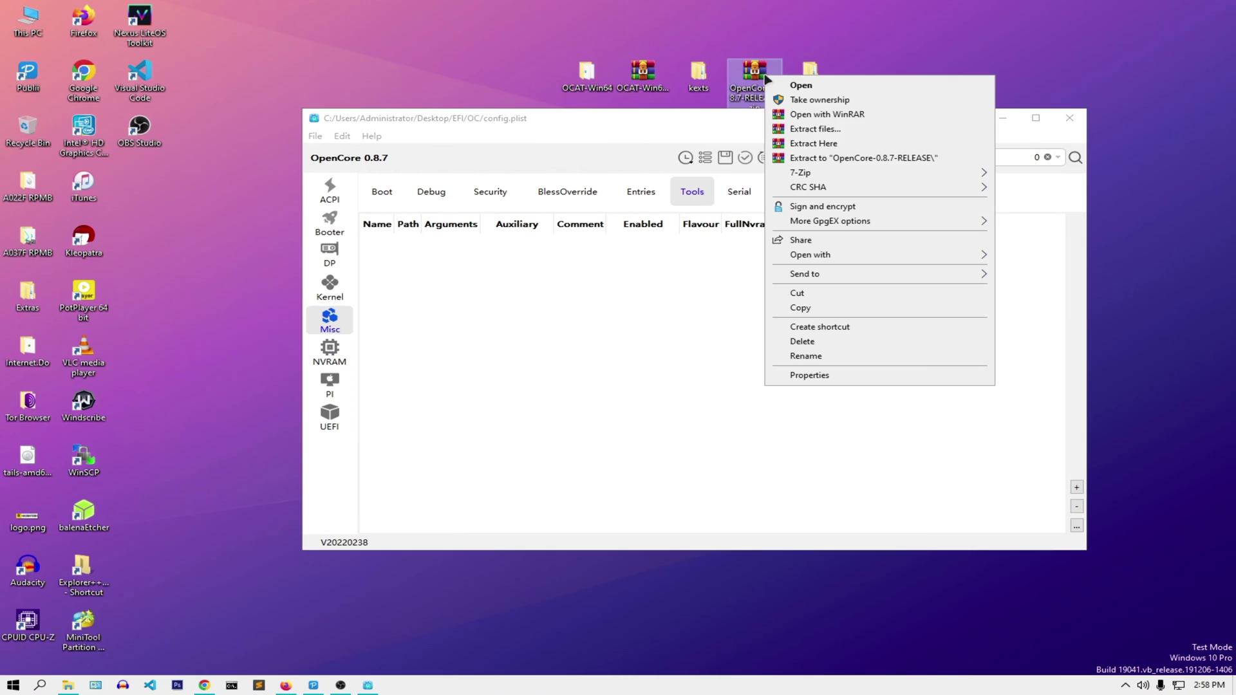
pyautogui.click(785, 160)
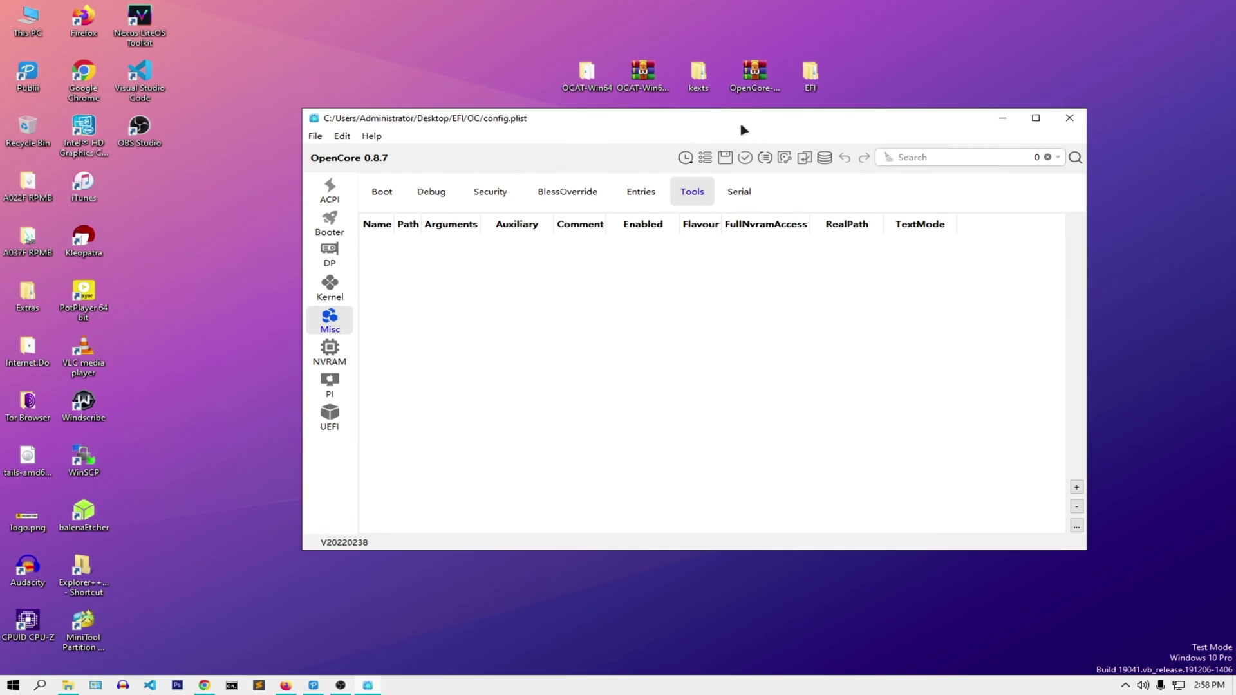
# Step: Open the X64/EFI/OC/Tools folder inside the extracted OpenCore-0.8.7-RELEASE folder on the desktop
pyautogui.moveTo(754, 124); pyautogui.dragTo(735, 132)
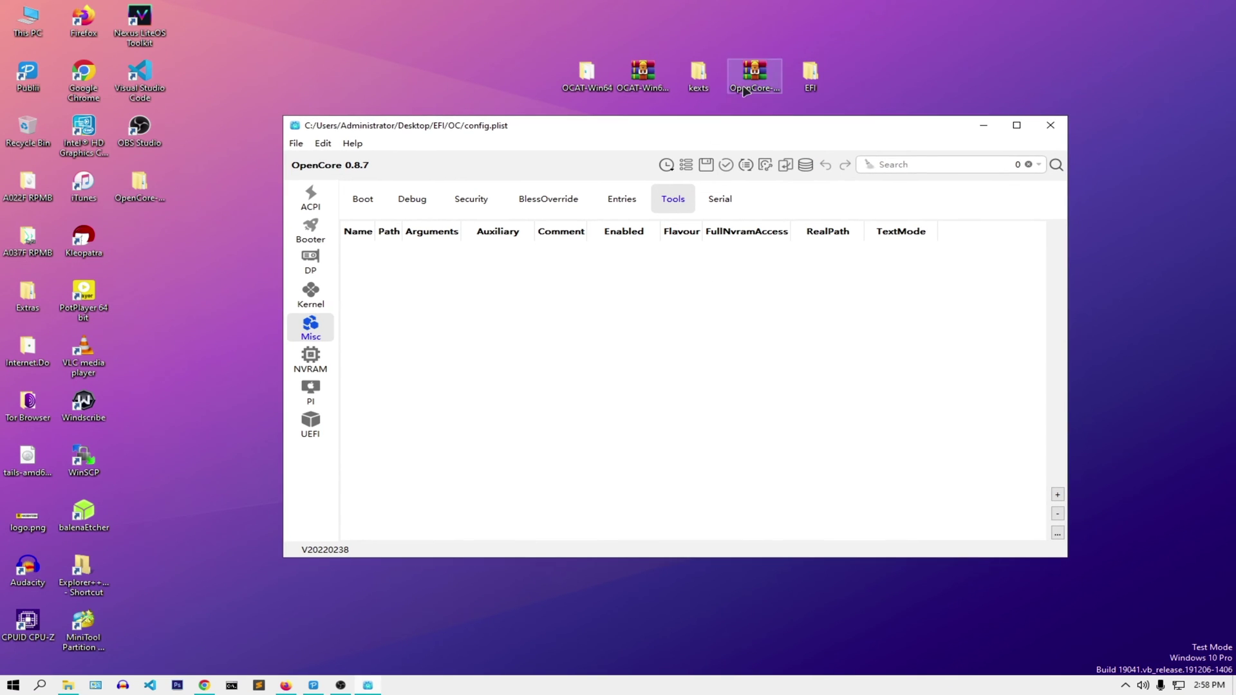
pyautogui.click(141, 171)
pyautogui.doubleClick(142, 171)
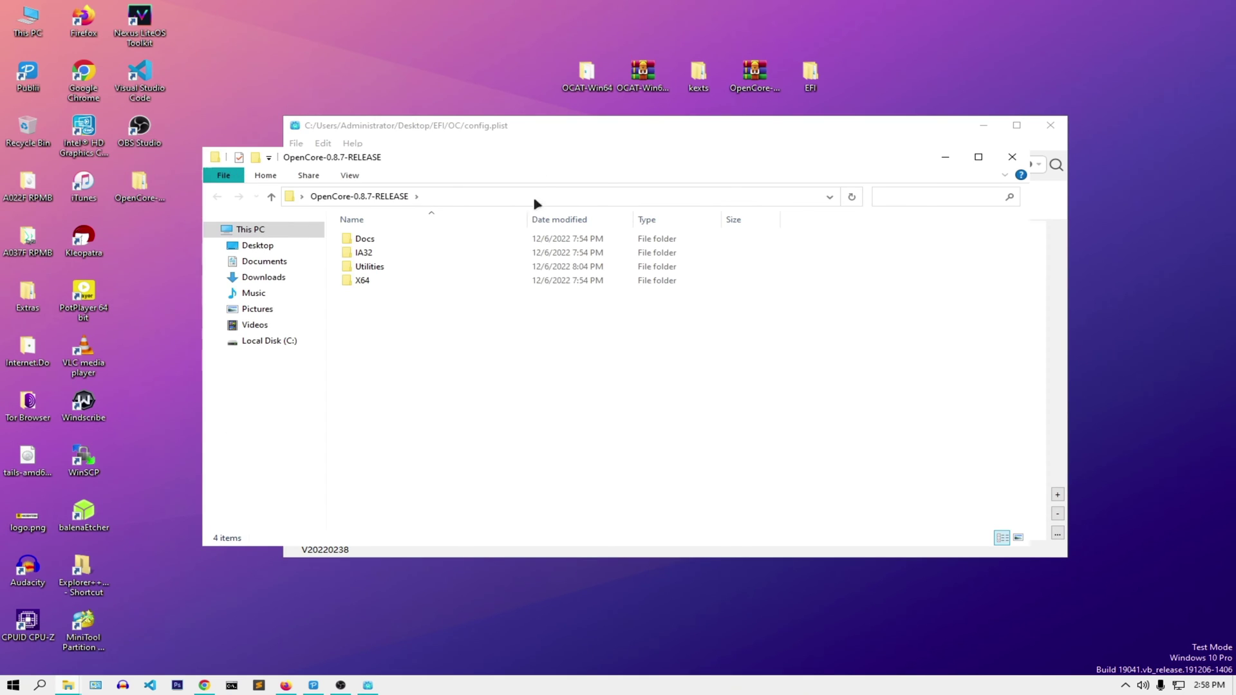
pyautogui.click(358, 281)
pyautogui.doubleClick(358, 281)
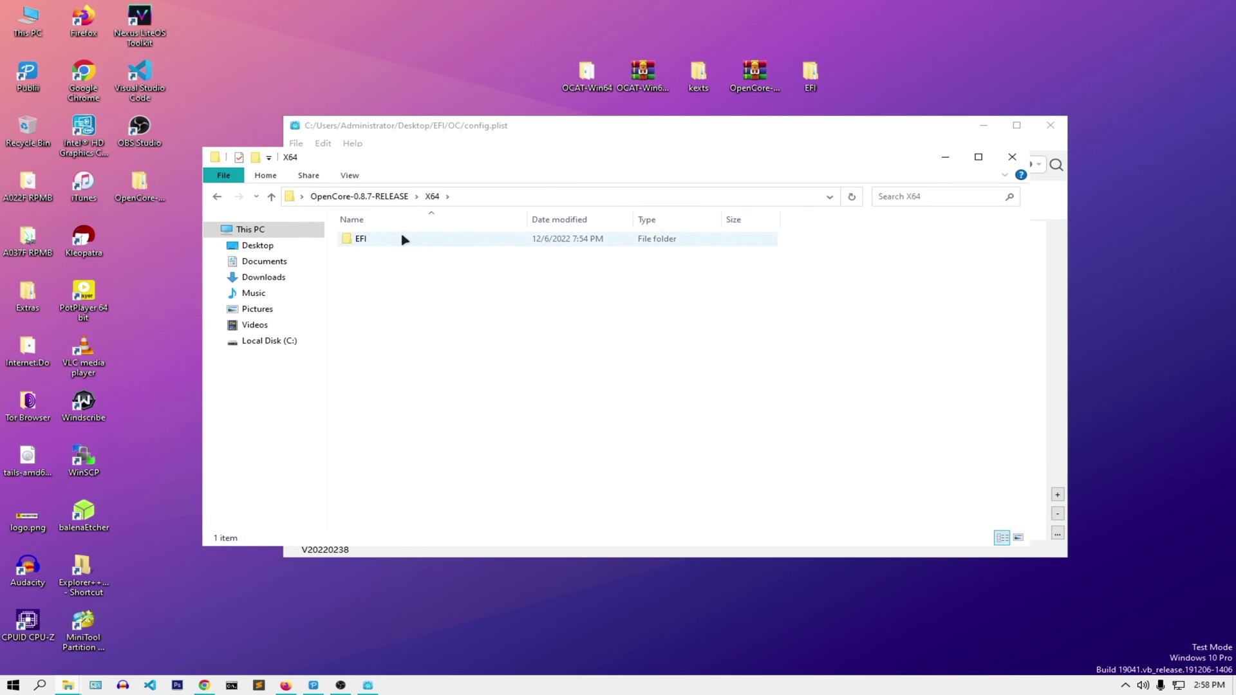
pyautogui.doubleClick(404, 239)
pyautogui.doubleClick(401, 256)
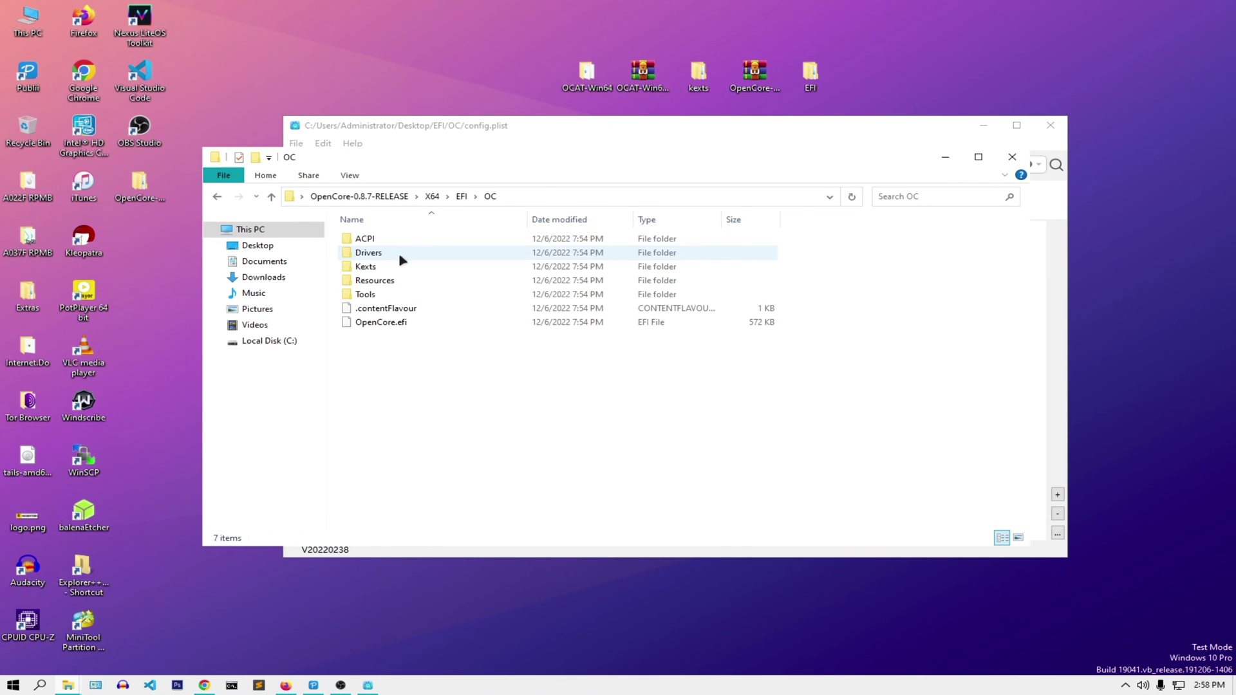
pyautogui.doubleClick(390, 295)
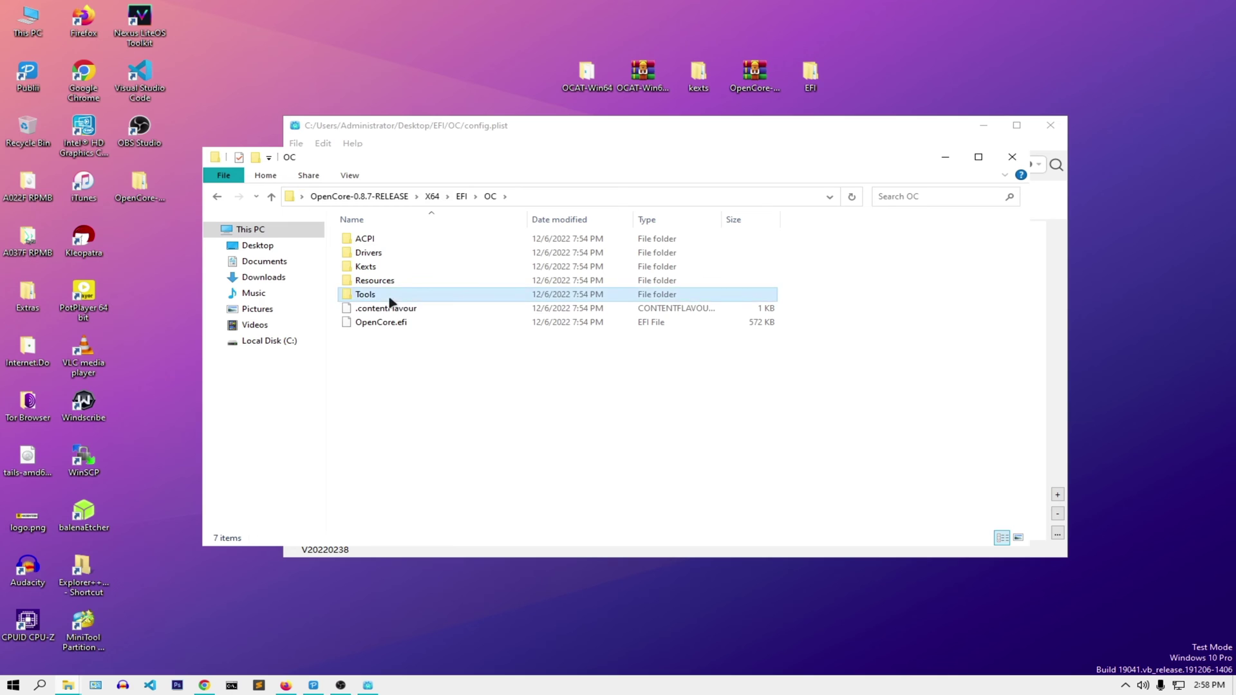
# Step: Open the desktop EFI's OC/Tools folder in a separate window and arrange it beside the config editor
pyautogui.doubleClick(820, 78)
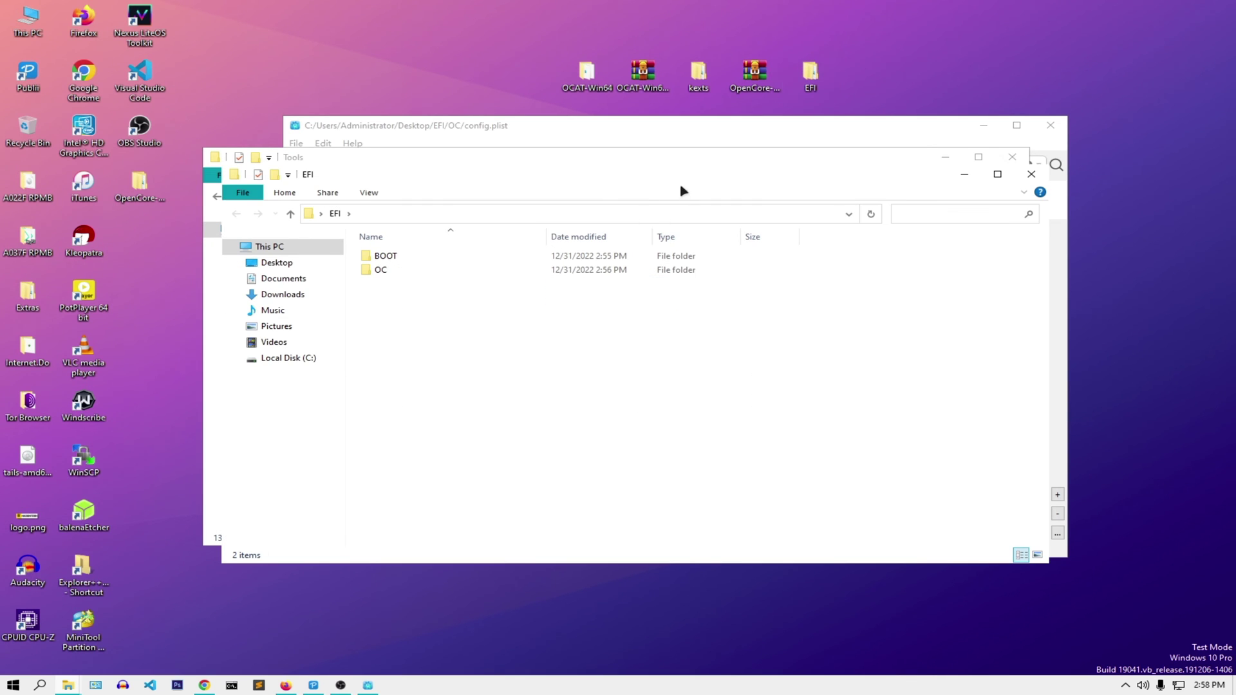
pyautogui.moveTo(675, 165); pyautogui.dragTo(939, 187)
pyautogui.moveTo(624, 132); pyautogui.dragTo(329, 78)
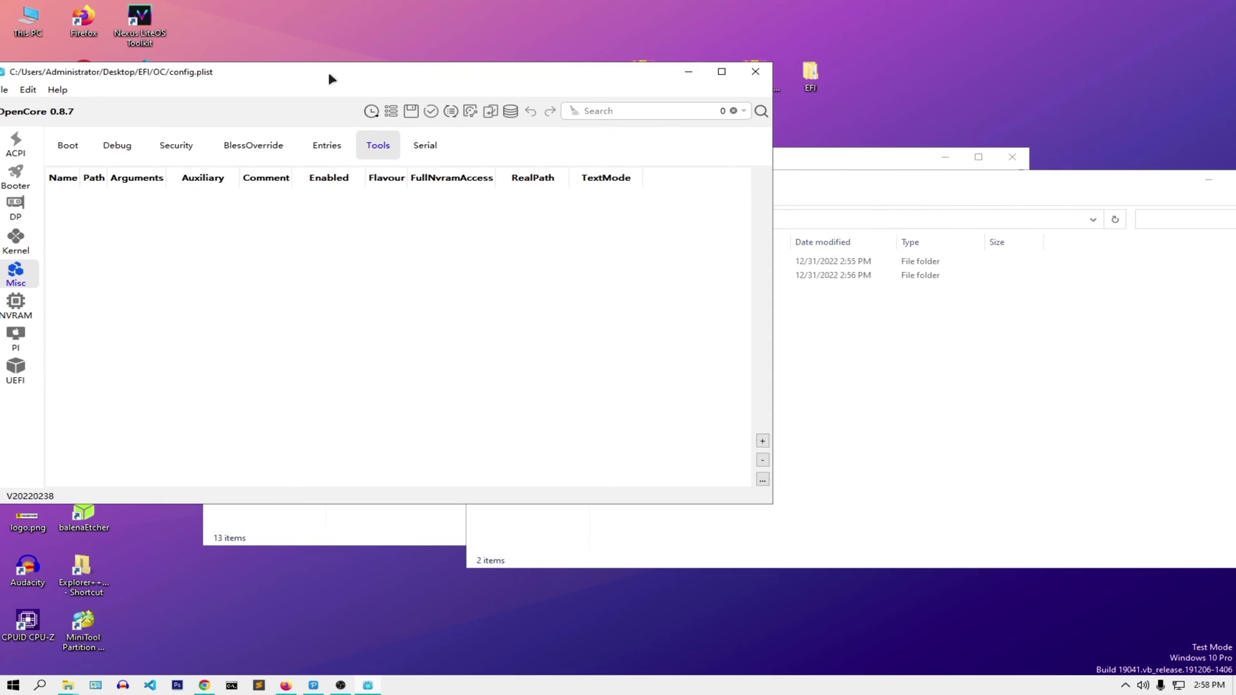
pyautogui.moveTo(799, 180); pyautogui.dragTo(1066, 172)
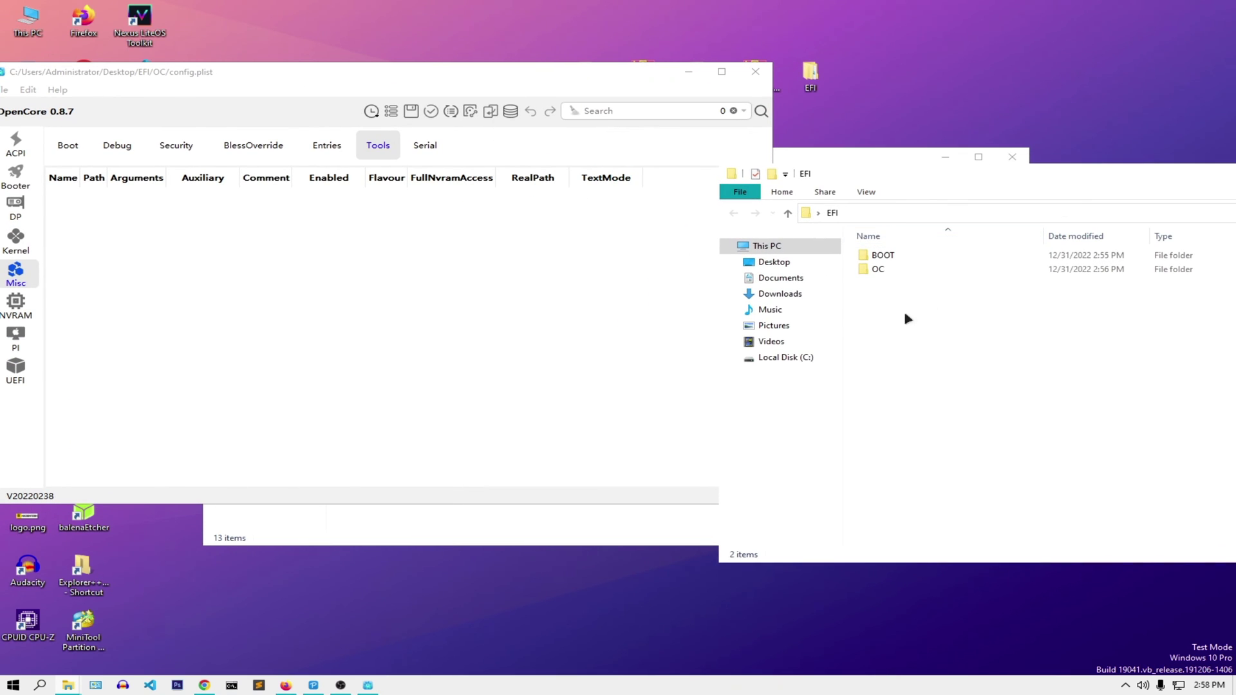
pyautogui.doubleClick(896, 271)
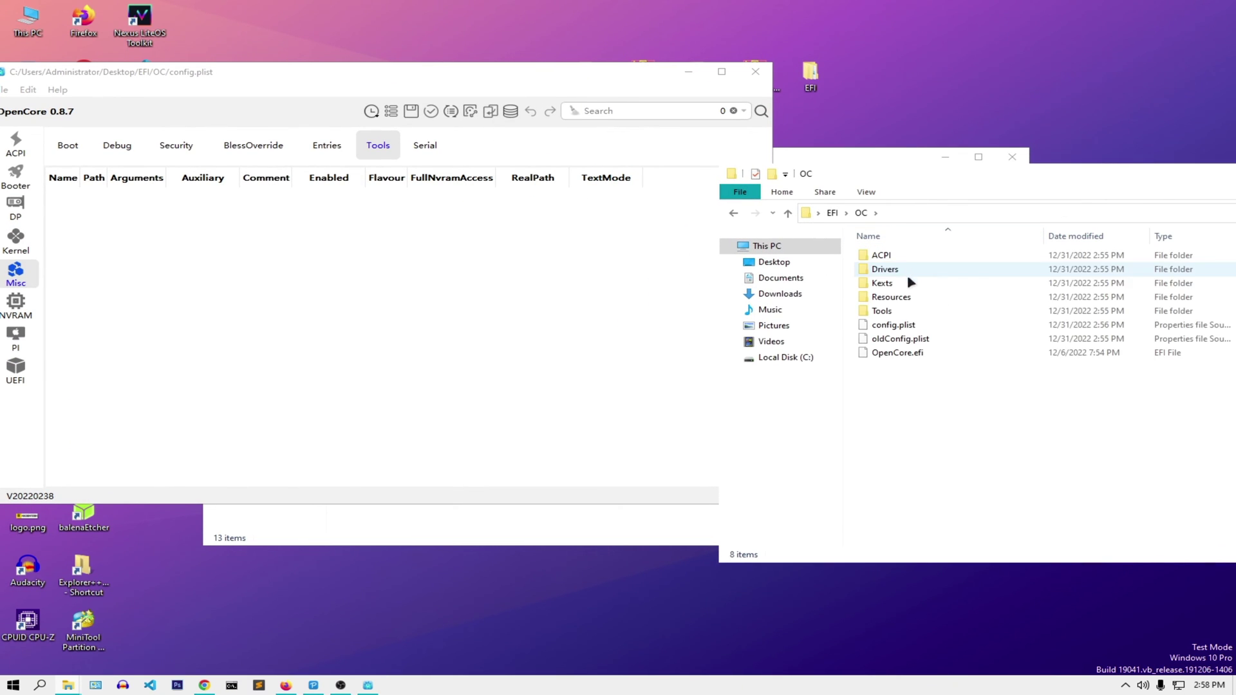
pyautogui.doubleClick(896, 312)
# Step: Move CleanNvram.efi from the OpenCore release's Tools folder into EFI/OC/Tools and bring the config's tools list to the front
pyautogui.click(863, 160)
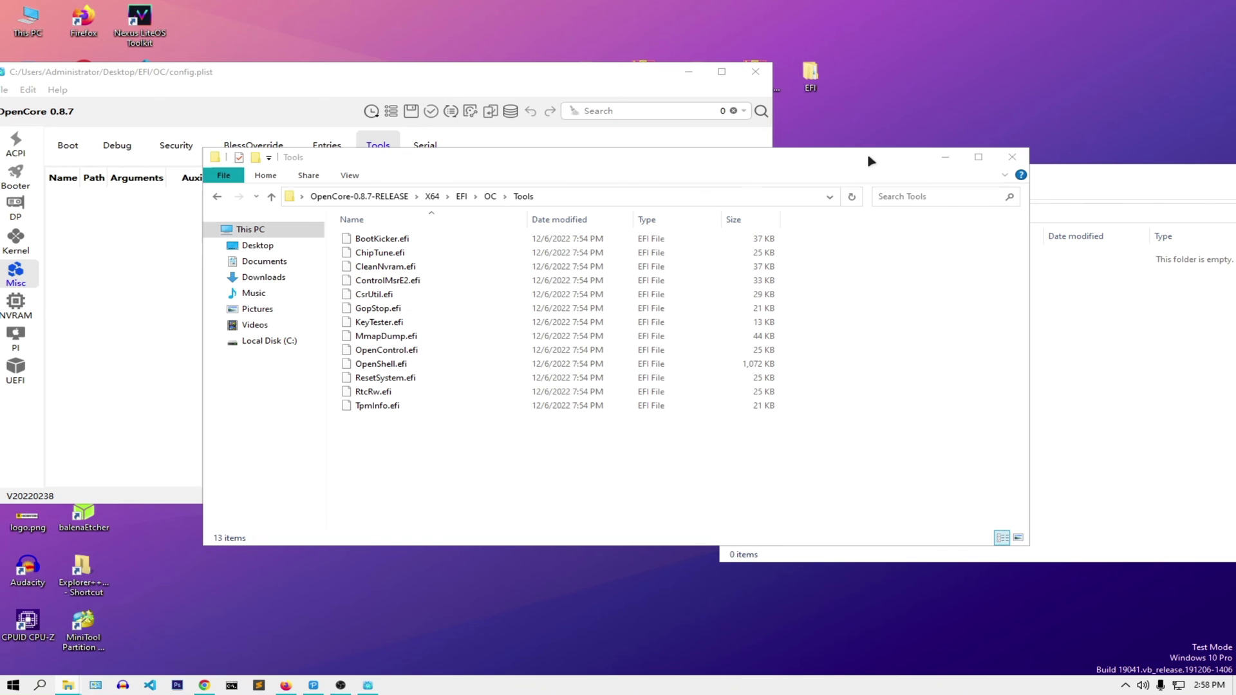
pyautogui.moveTo(388, 271); pyautogui.dragTo(925, 351)
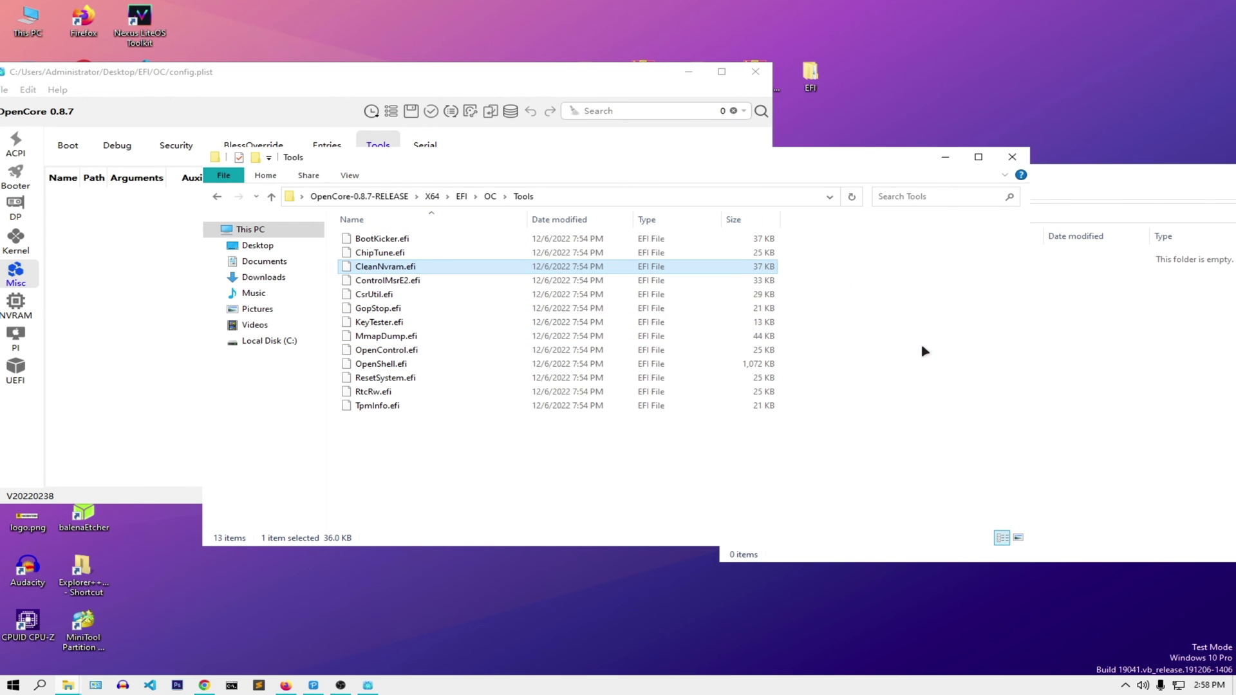
pyautogui.click(972, 348)
pyautogui.click(1106, 312)
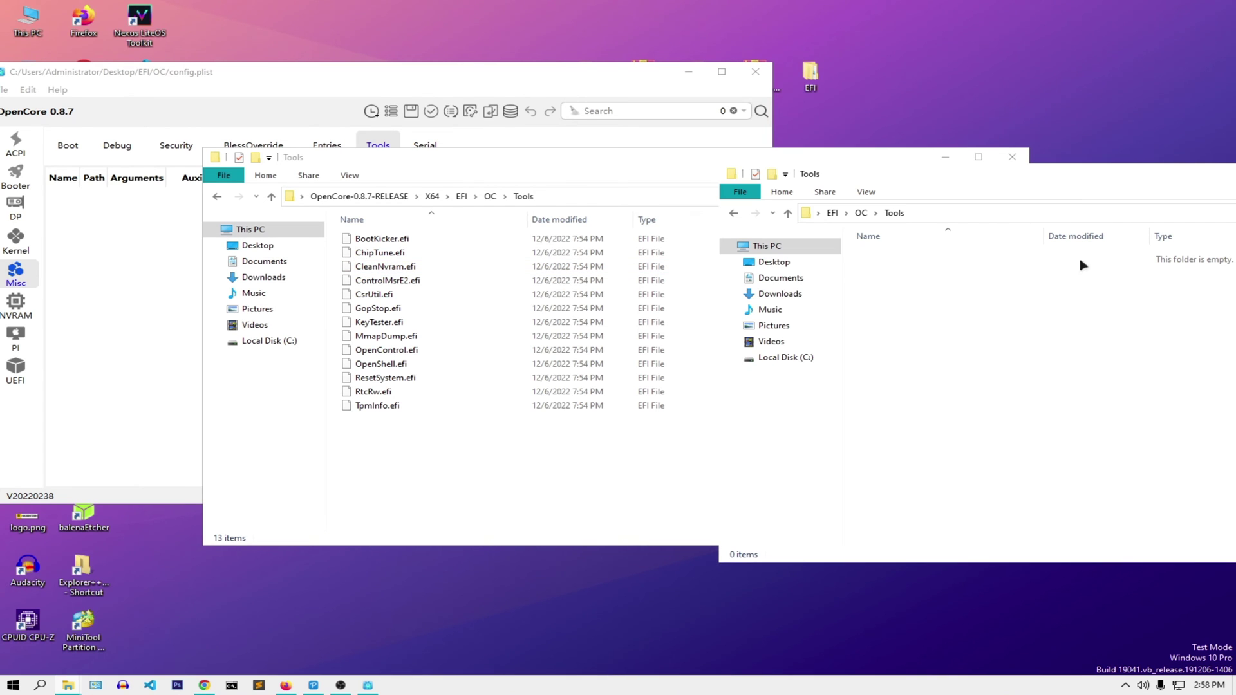
pyautogui.moveTo(382, 267); pyautogui.dragTo(979, 354)
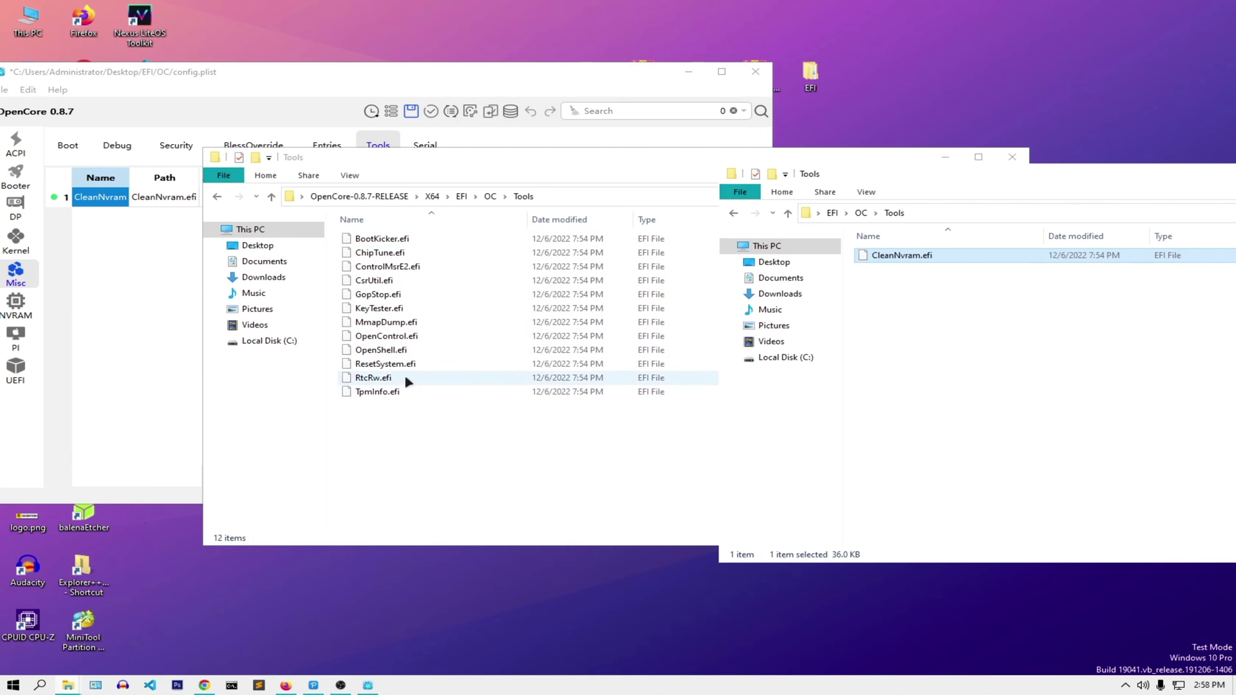
pyautogui.click(113, 330)
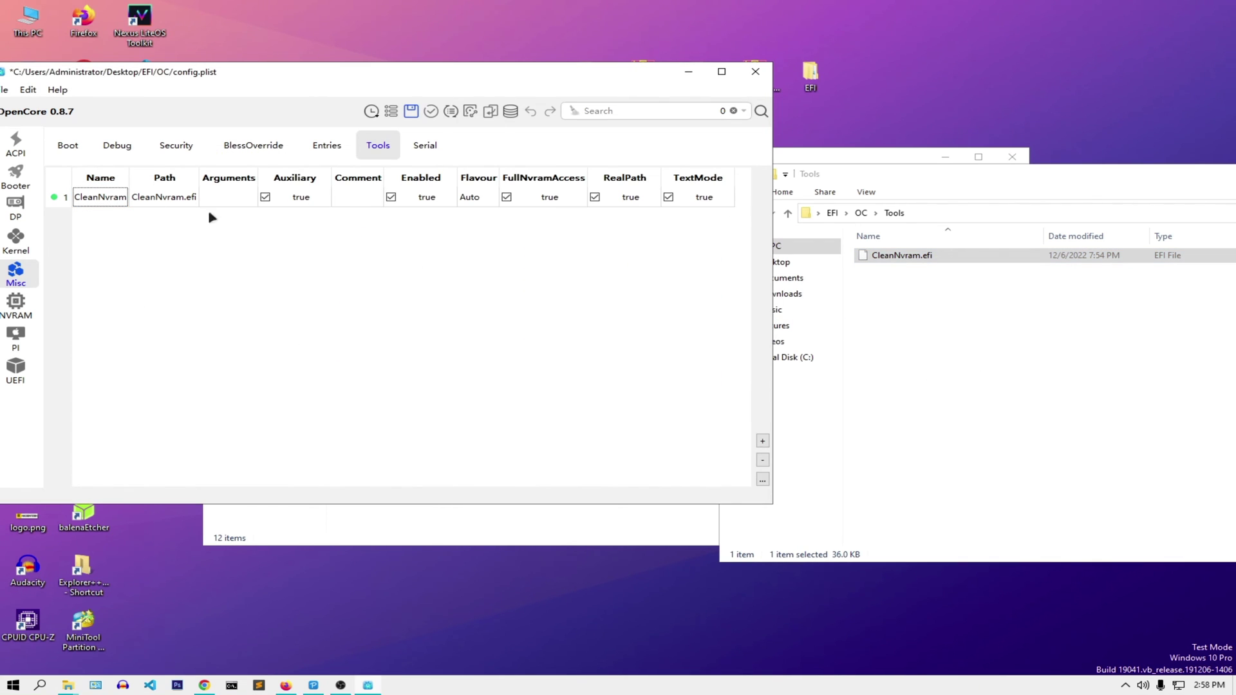
pyautogui.moveTo(522, 85); pyautogui.dragTo(588, 89)
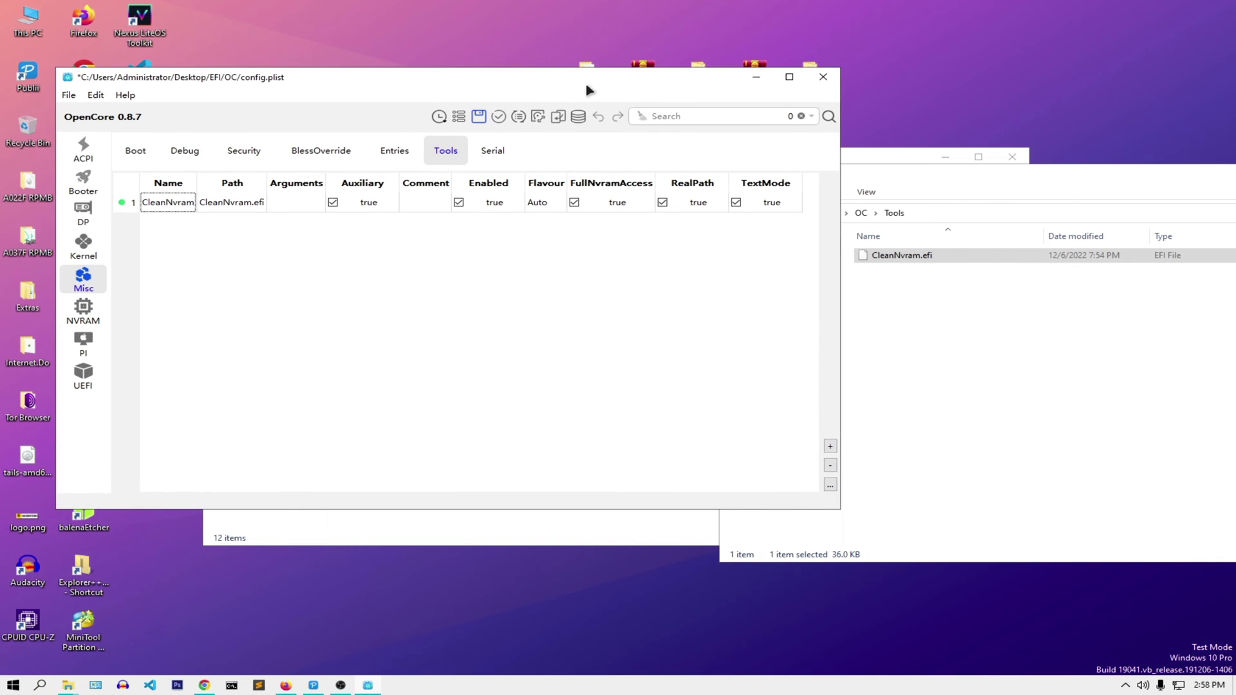
# Step: Look through the desktop EFI's OC folder, checking Tools, Resources, oldConfig.plist, Drivers and Kexts
pyautogui.click(980, 267)
pyautogui.moveTo(979, 179); pyautogui.dragTo(804, 165)
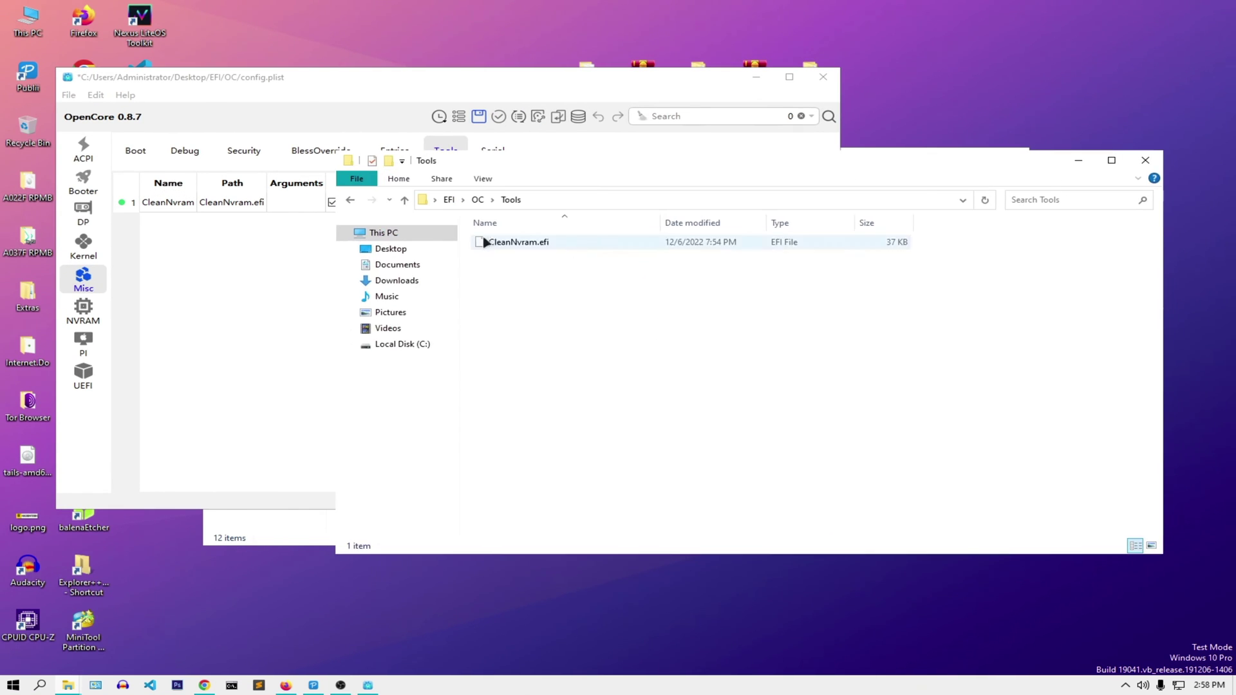
pyautogui.click(350, 201)
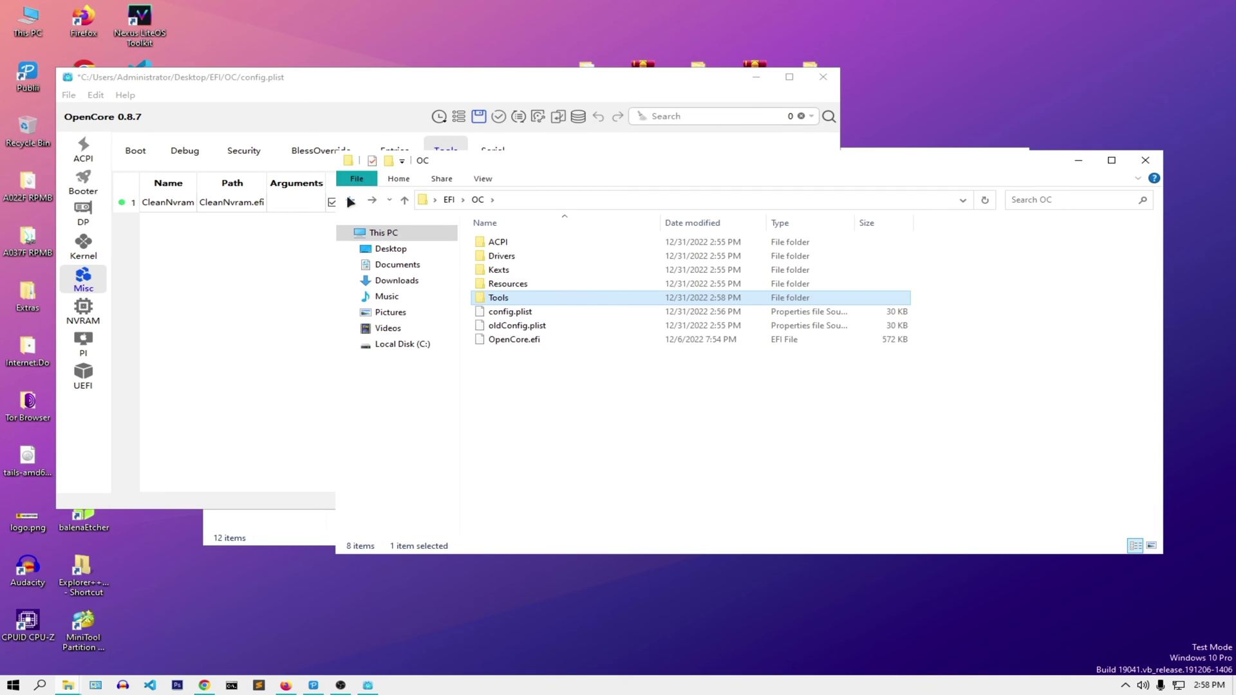
pyautogui.doubleClick(519, 284)
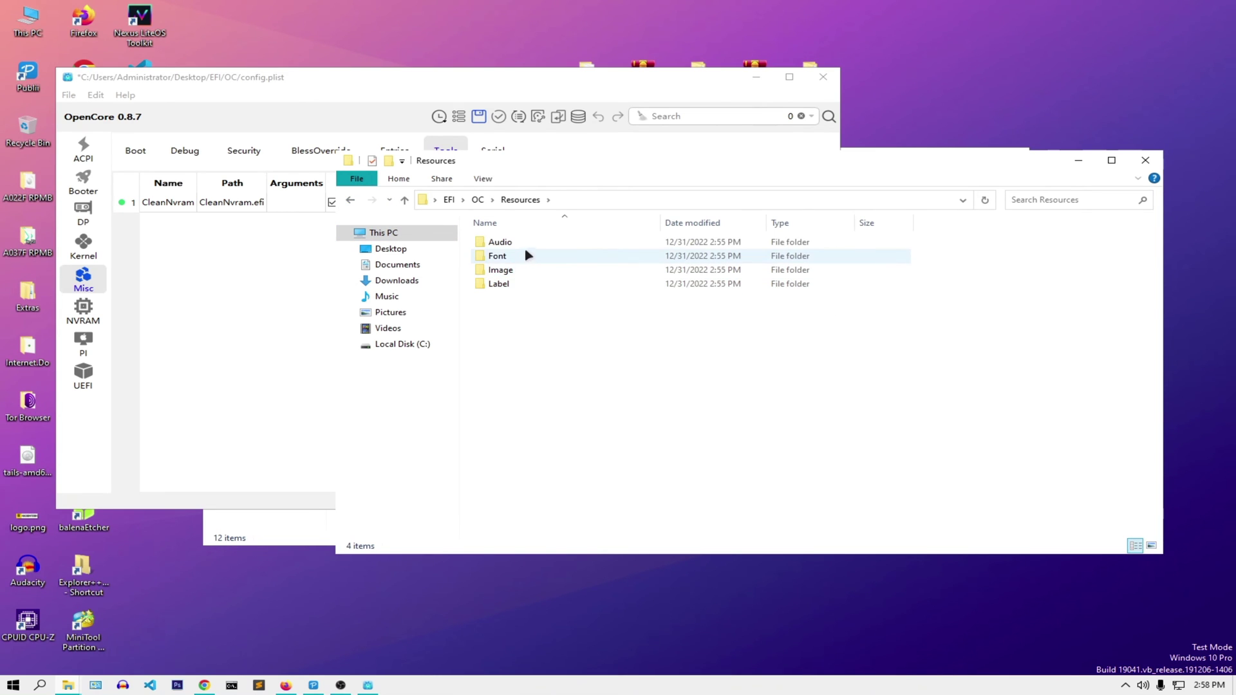
pyautogui.click(353, 203)
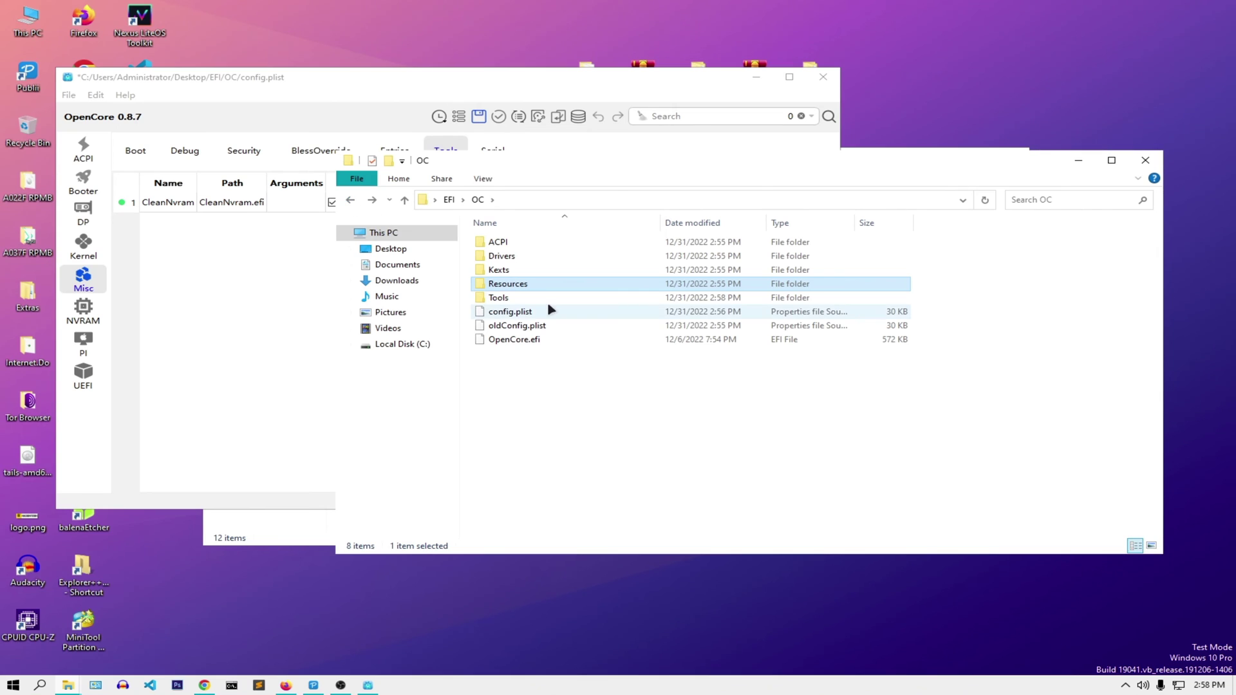
pyautogui.click(503, 327)
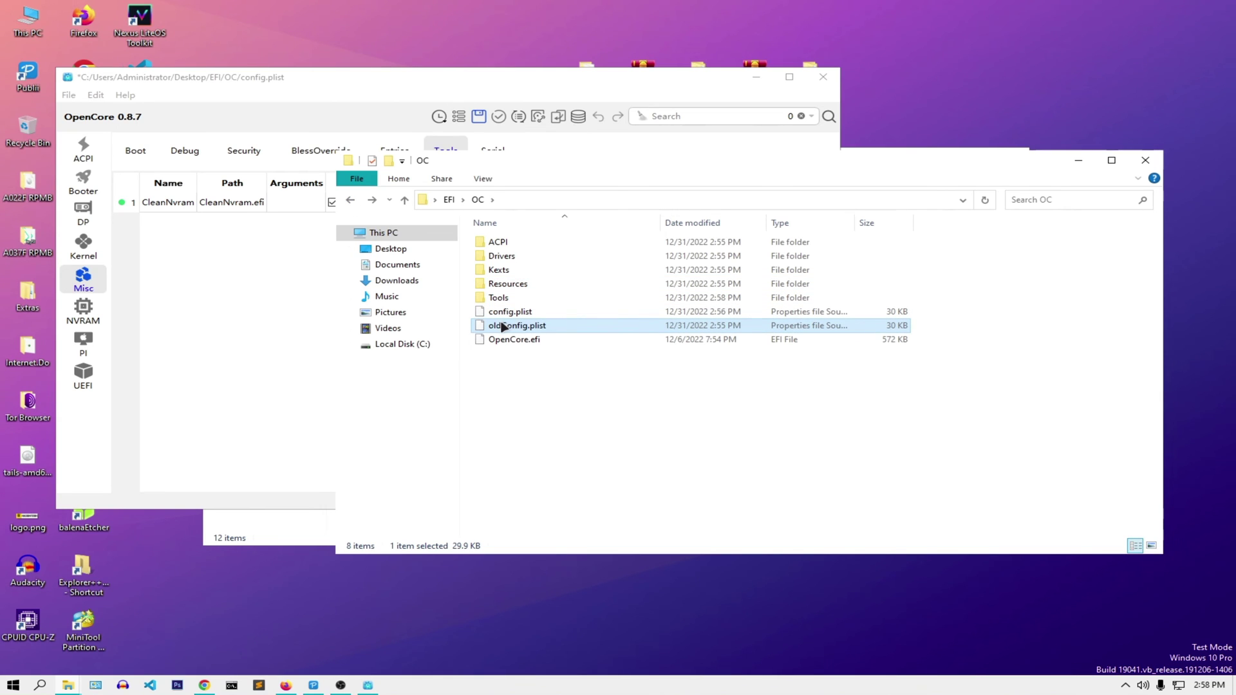
pyautogui.doubleClick(524, 258)
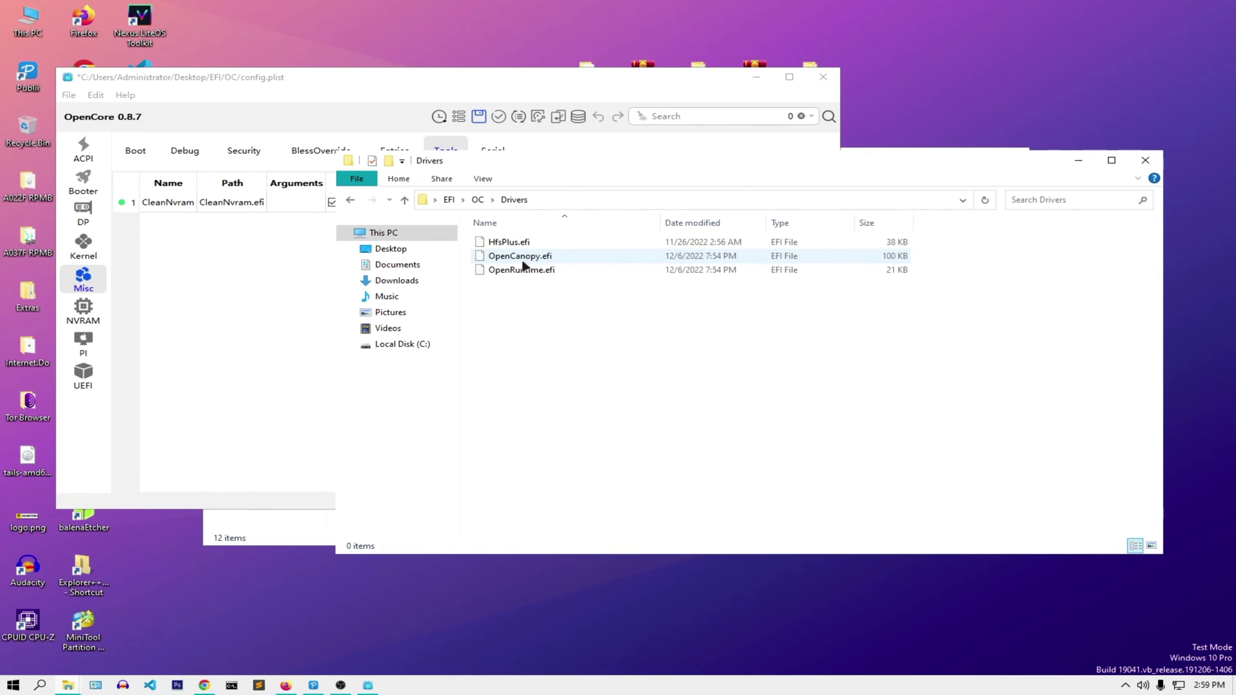
pyautogui.click(352, 201)
pyautogui.doubleClick(499, 271)
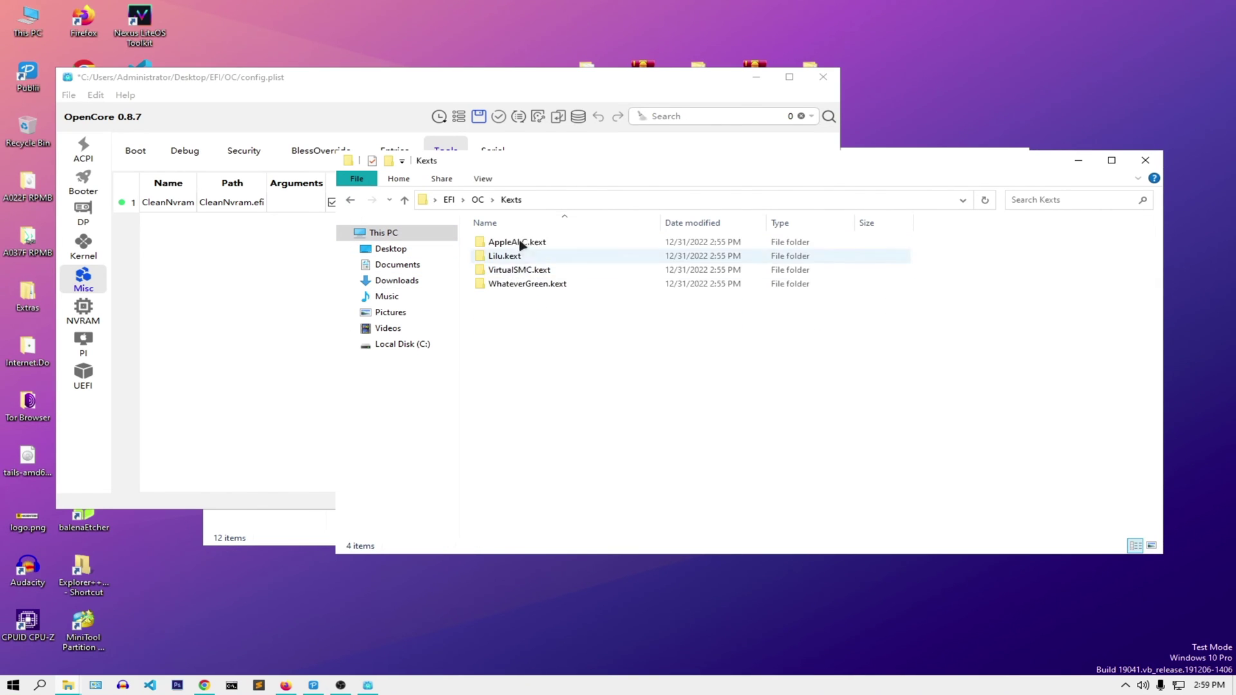
pyautogui.click(355, 201)
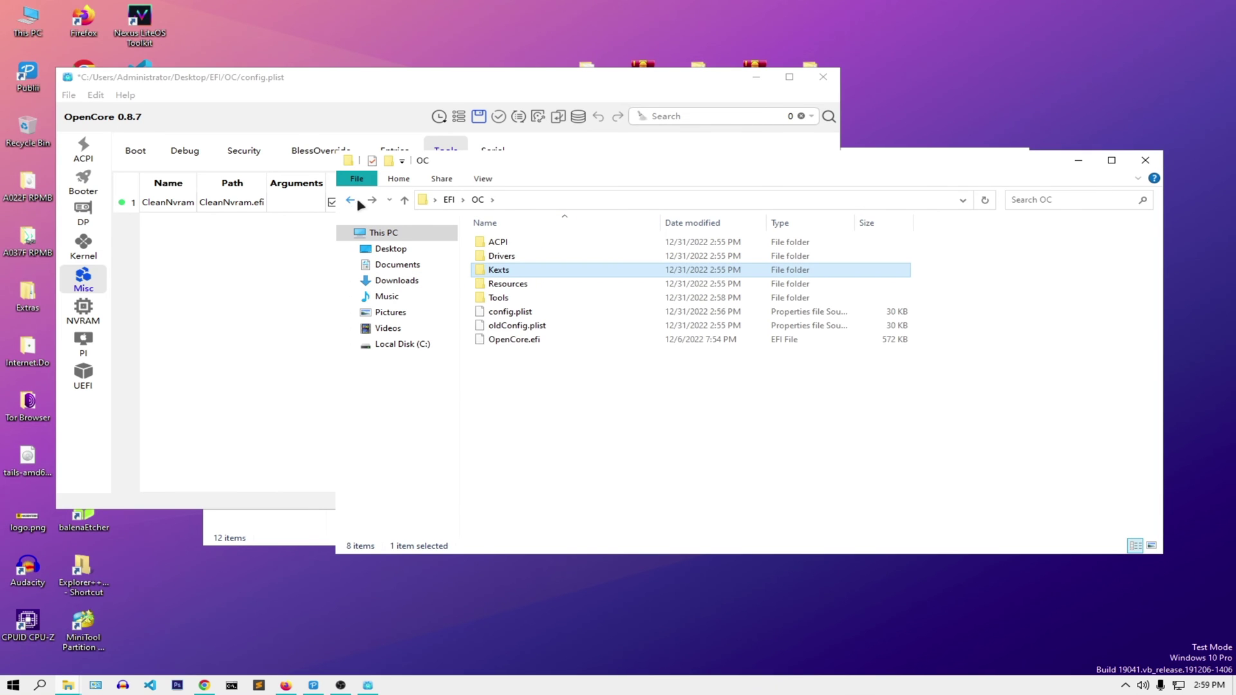
# Step: Close the EFI's OC folder window and save config.plist with the CleanNvram tool entry
pyautogui.click(1146, 160)
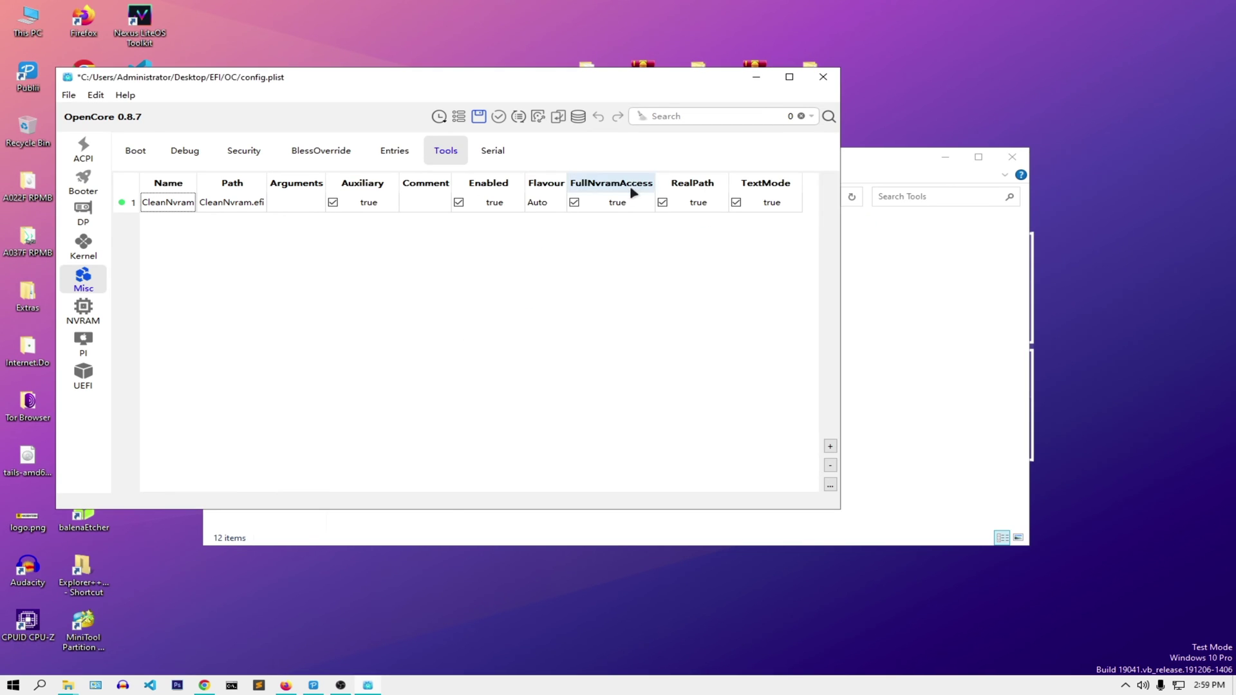
pyautogui.moveTo(500, 80); pyautogui.dragTo(597, 87)
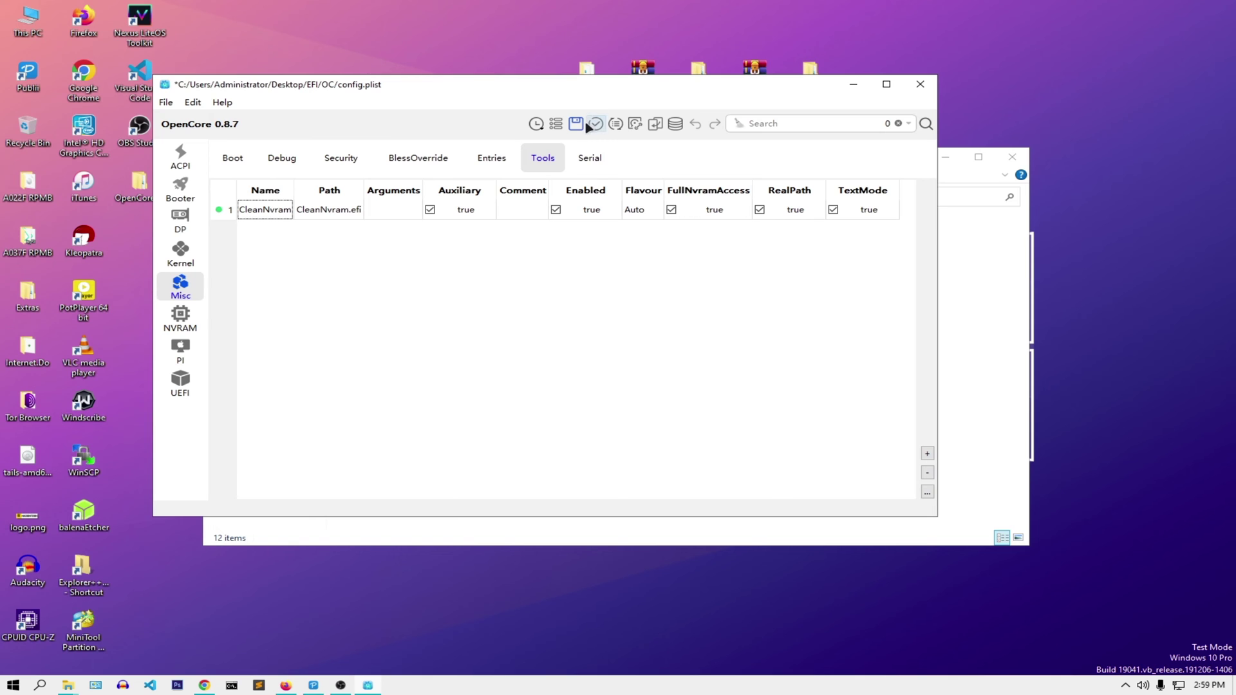
pyautogui.click(576, 124)
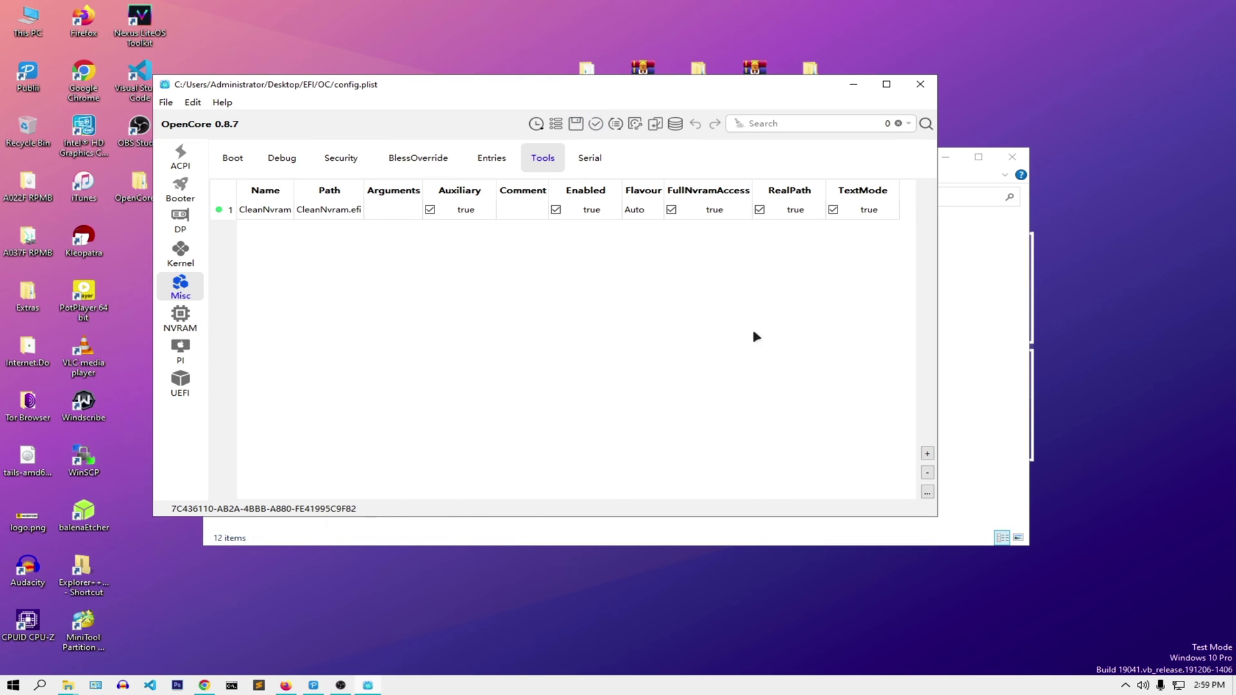
# Step: View the Misc section's Serial settings and close the OpenCore release's Tools folder window
pyautogui.click(598, 169)
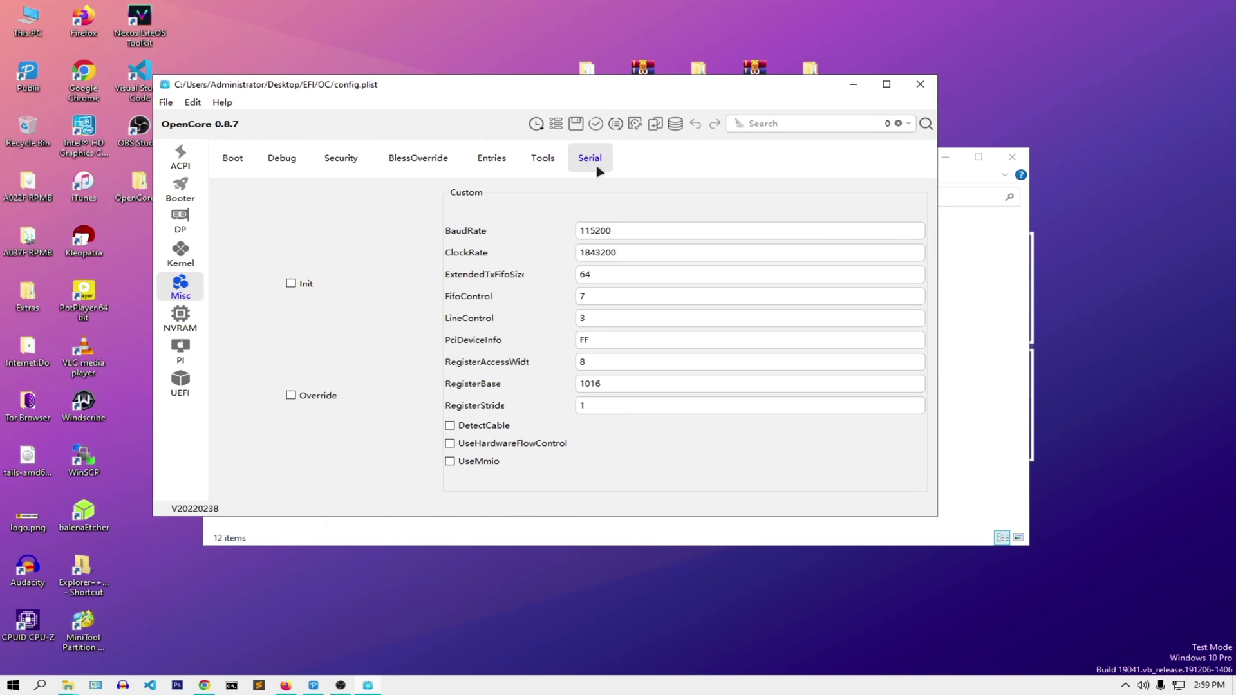
pyautogui.click(972, 322)
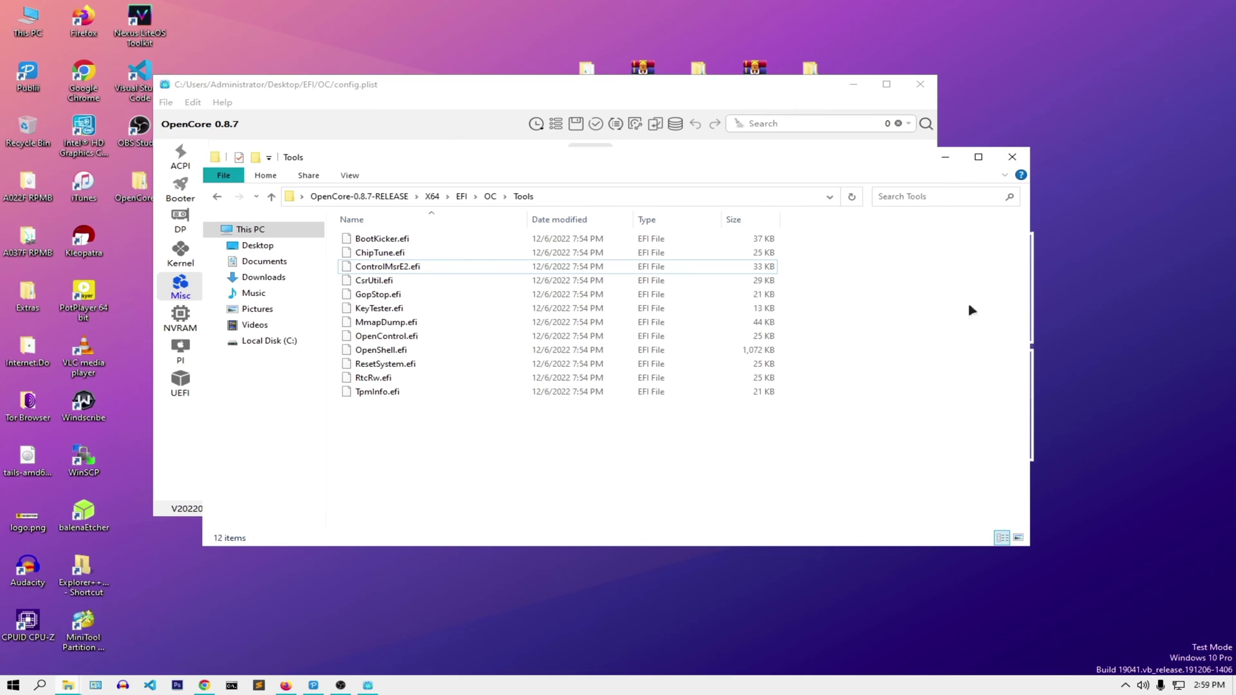
pyautogui.click(1012, 156)
pyautogui.moveTo(615, 96); pyautogui.dragTo(784, 186)
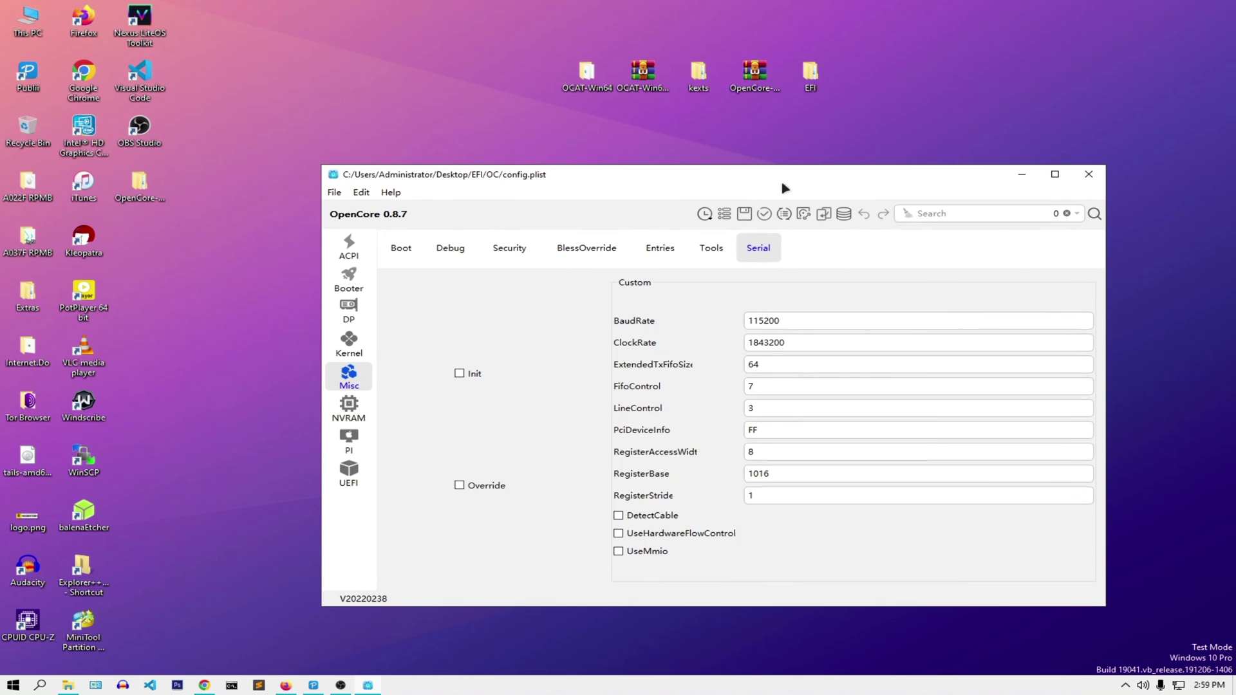
# Step: Set the SystemProductName in the PlatformInfo generic settings to iMacPro1,1 (Intel Xeon W-2140B)
pyautogui.click(354, 443)
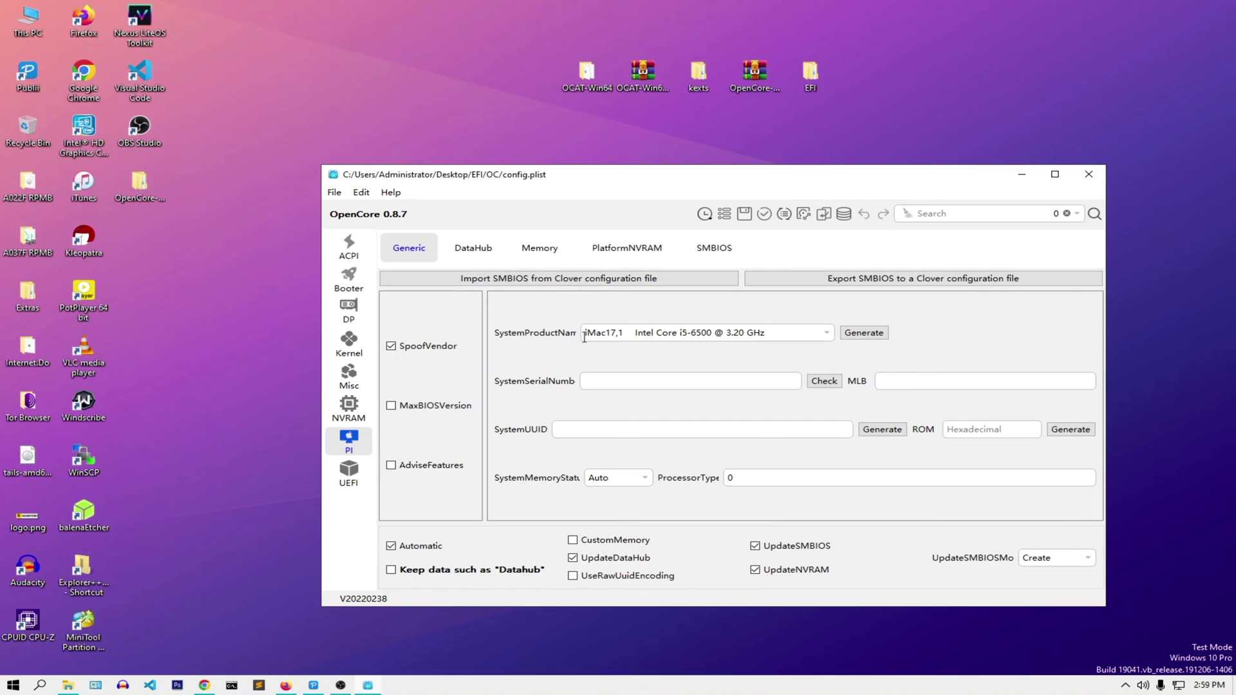
pyautogui.moveTo(804, 332); pyautogui.dragTo(588, 334)
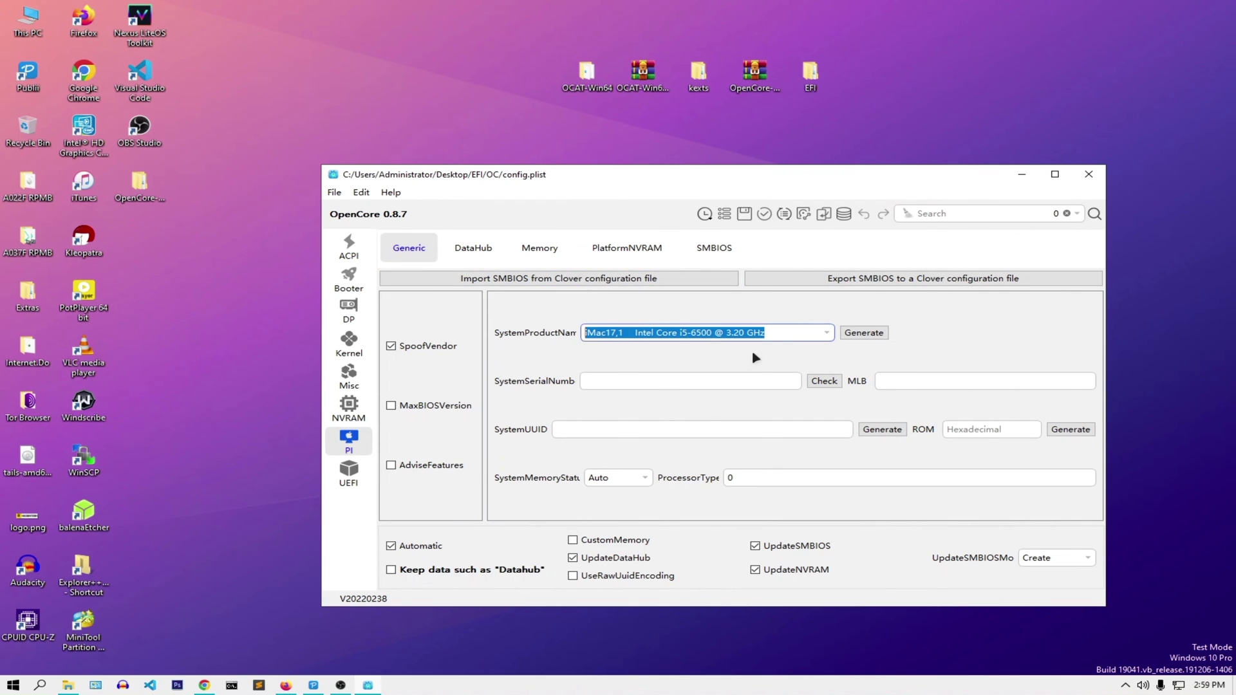
pyautogui.click(766, 336)
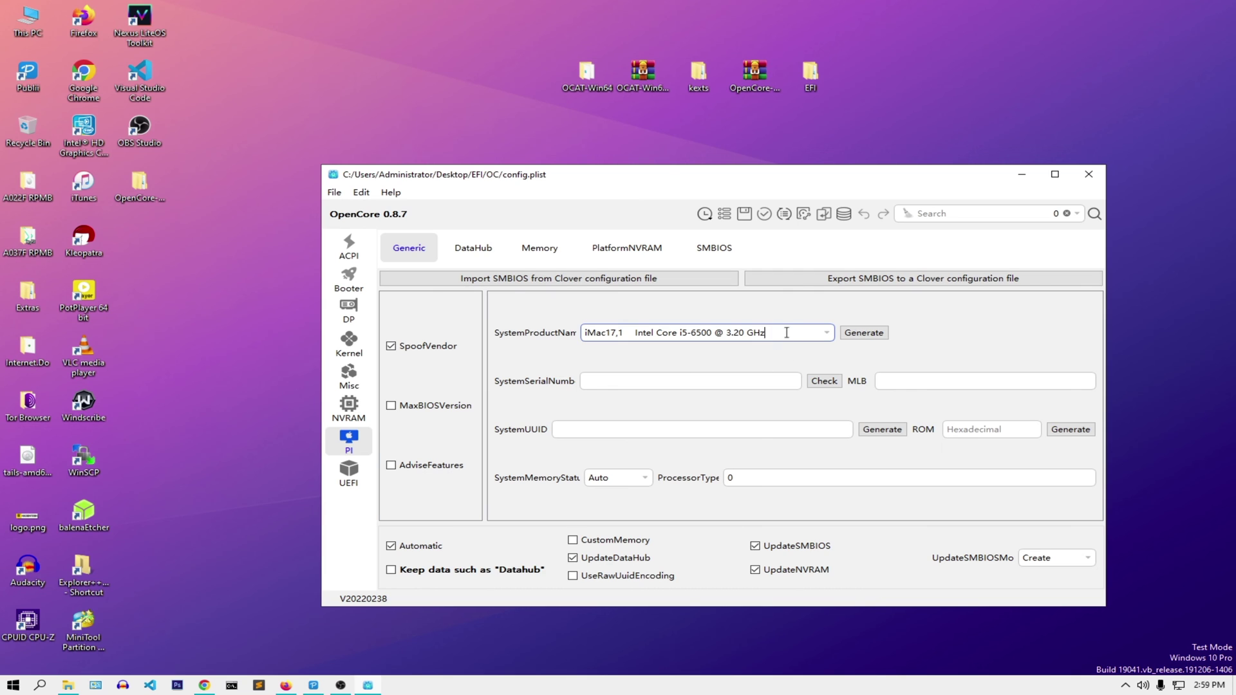
pyautogui.moveTo(765, 335); pyautogui.dragTo(603, 331)
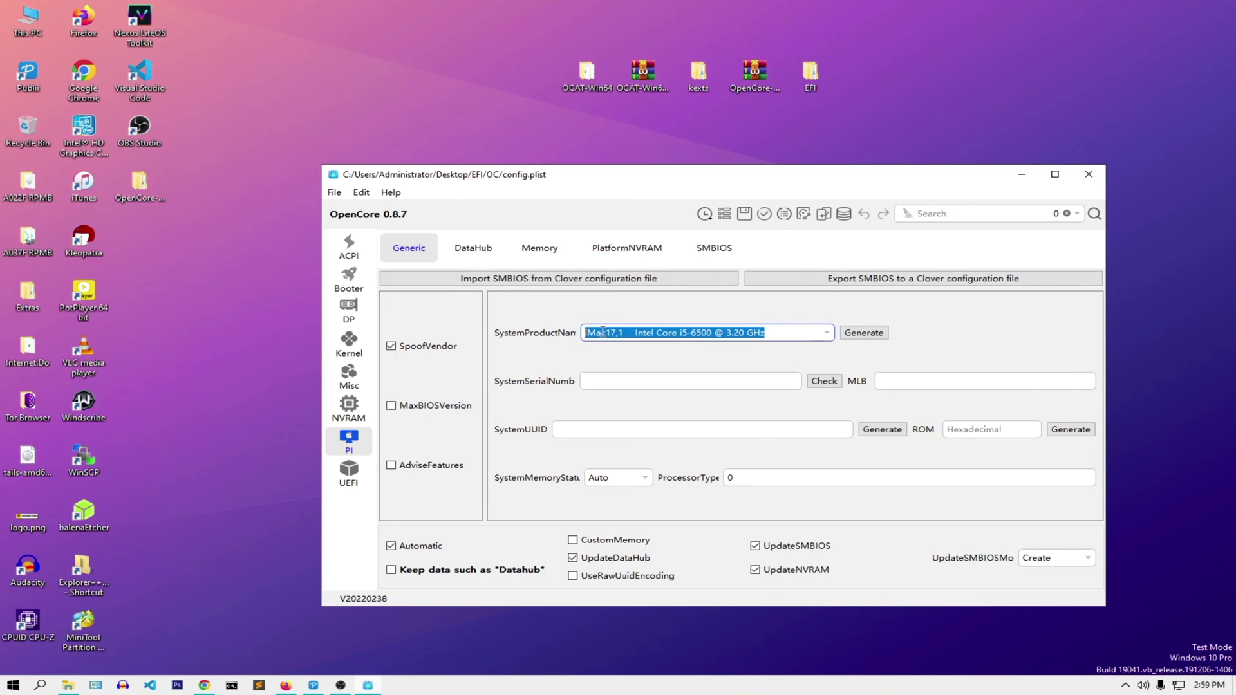
pyautogui.click(827, 337)
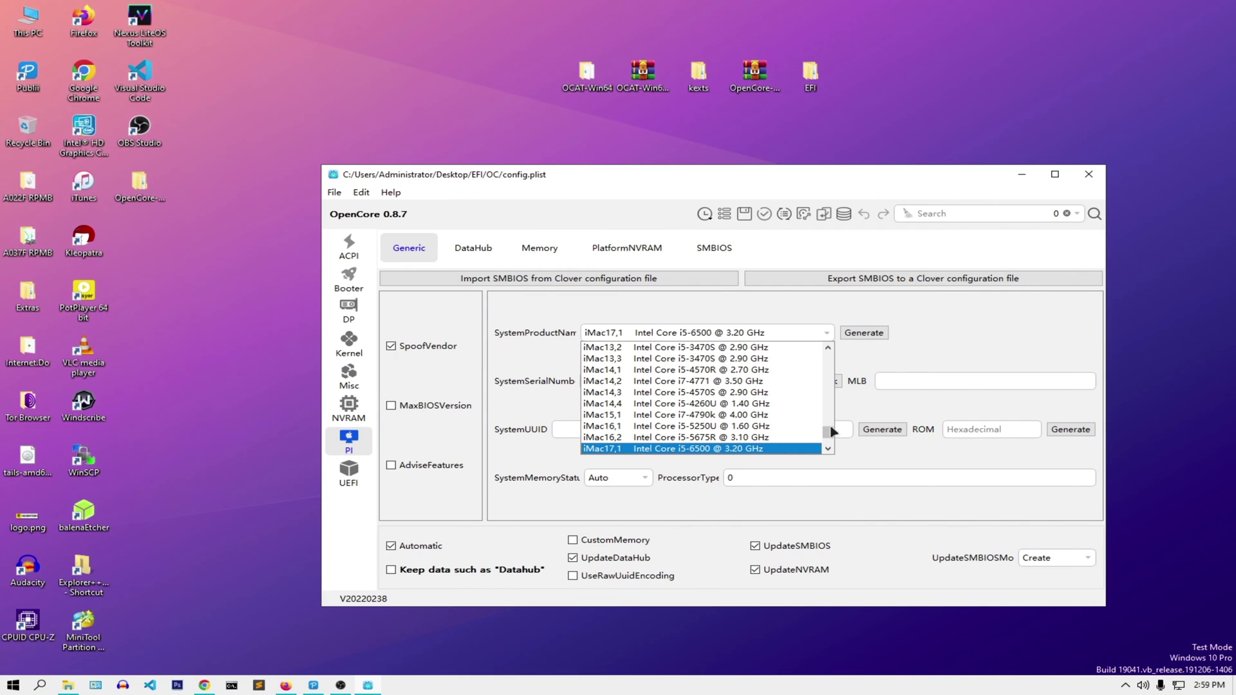
pyautogui.moveTo(828, 442); pyautogui.dragTo(827, 422)
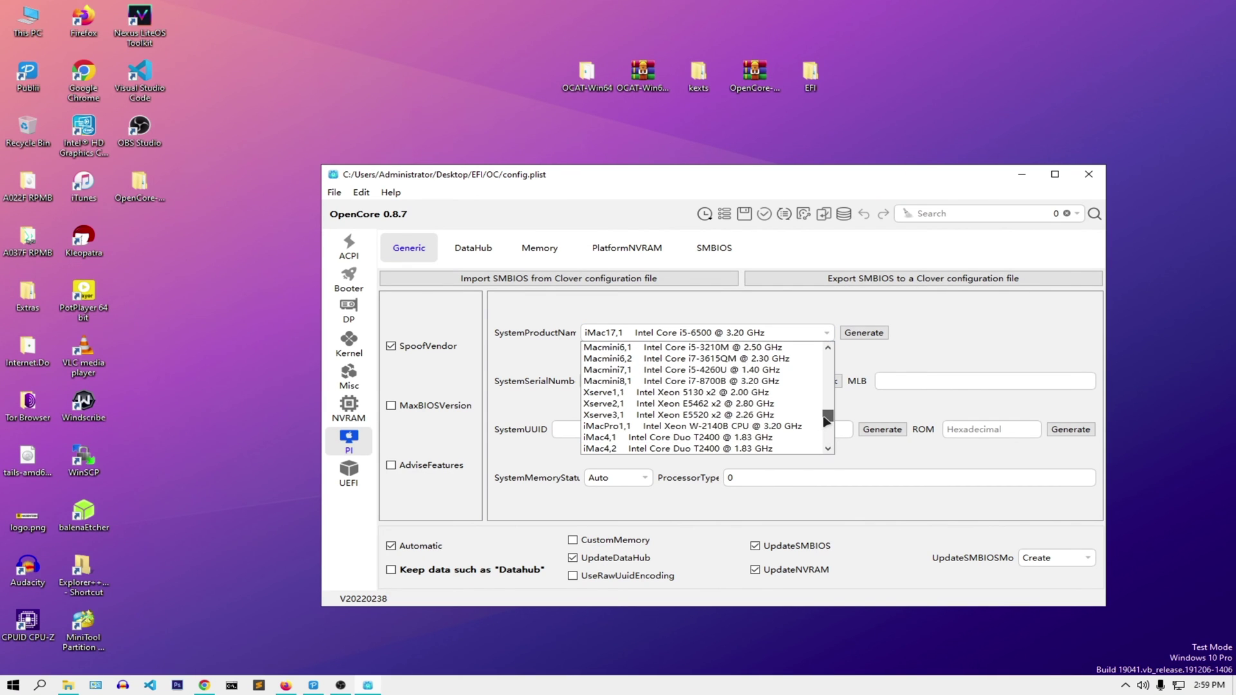
pyautogui.click(785, 427)
# Step: Generate the serial number, MLB and system UUID for the chosen model and save config.plist
pyautogui.moveTo(834, 178); pyautogui.dragTo(718, 134)
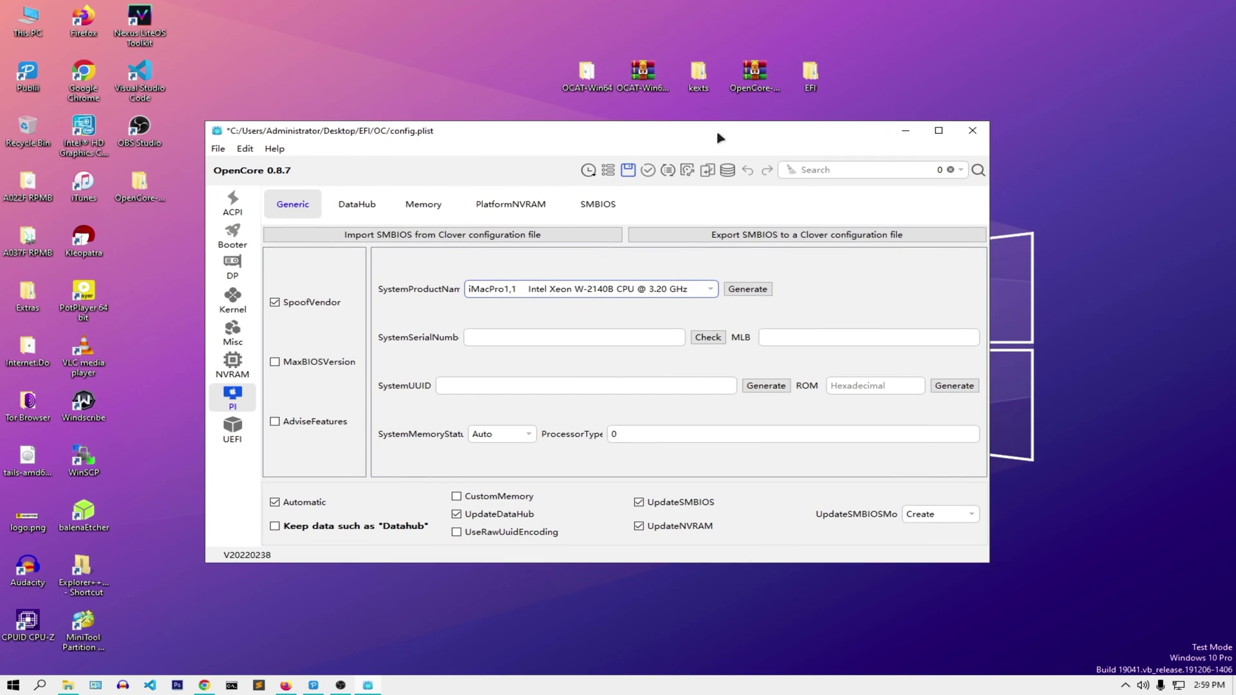
pyautogui.click(747, 289)
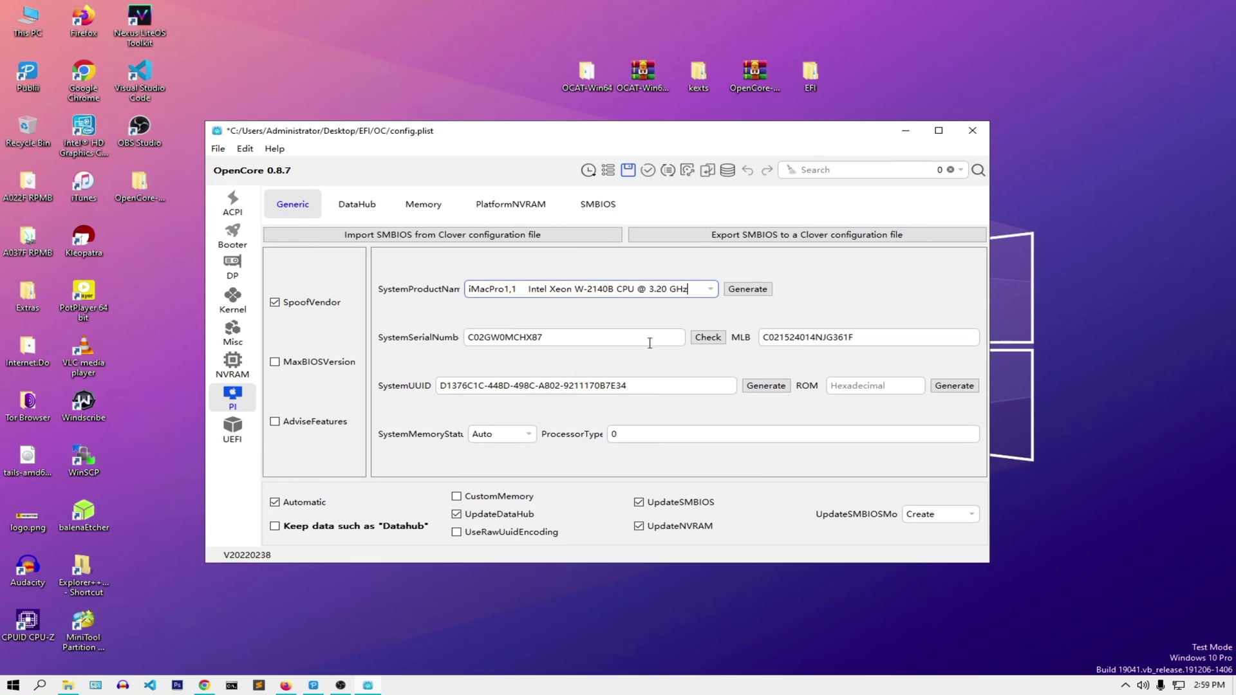
pyautogui.click(629, 170)
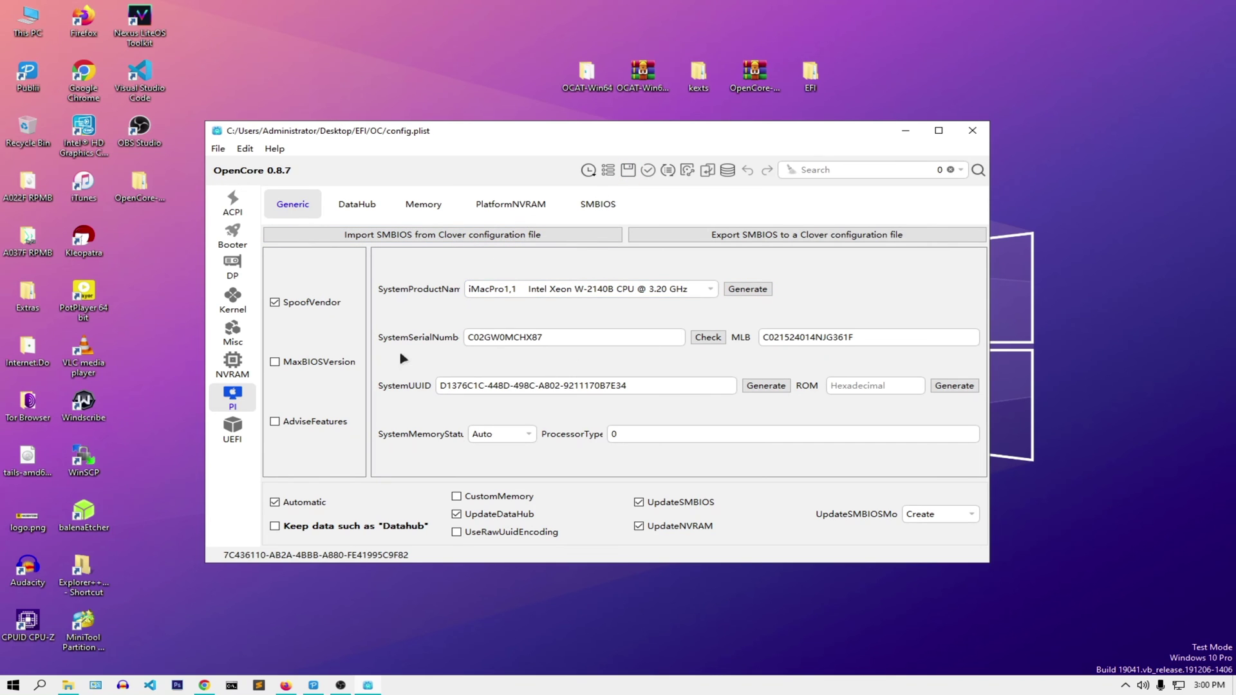
# Step: Look over the UEFI drivers and the PlatformInfo DataHub, Memory, PlatformNVRAM and SMBIOS settings
pyautogui.click(232, 428)
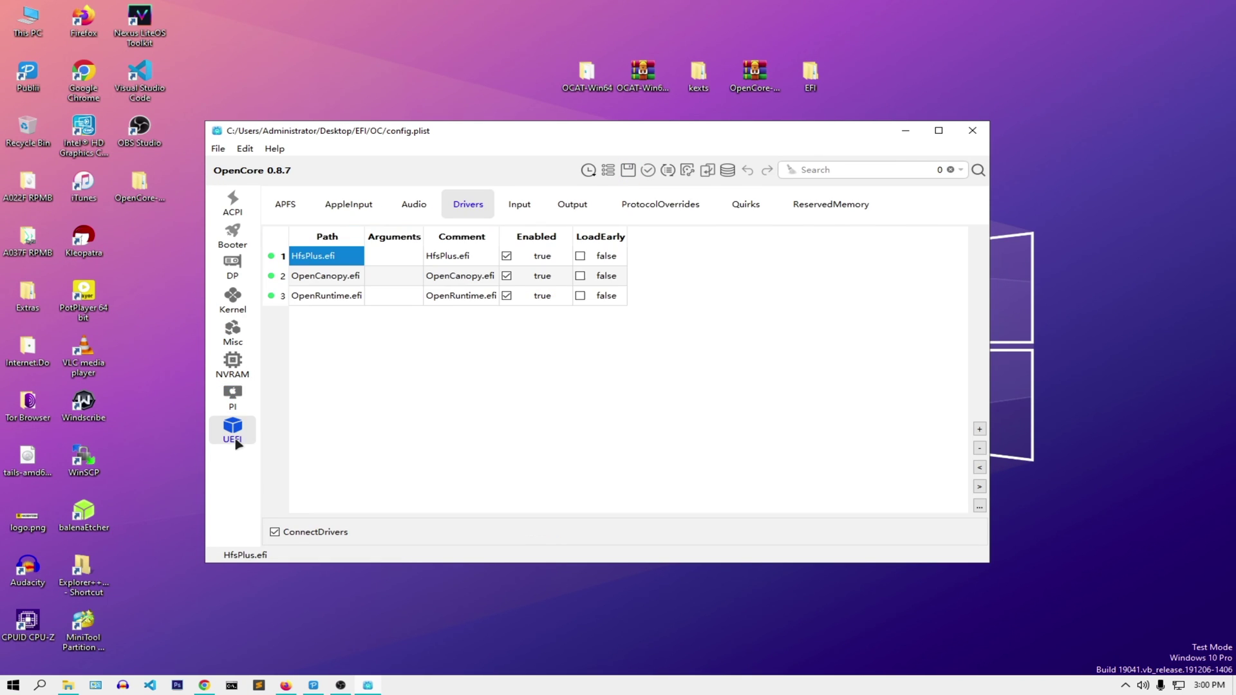
pyautogui.click(232, 396)
pyautogui.click(364, 211)
pyautogui.click(418, 210)
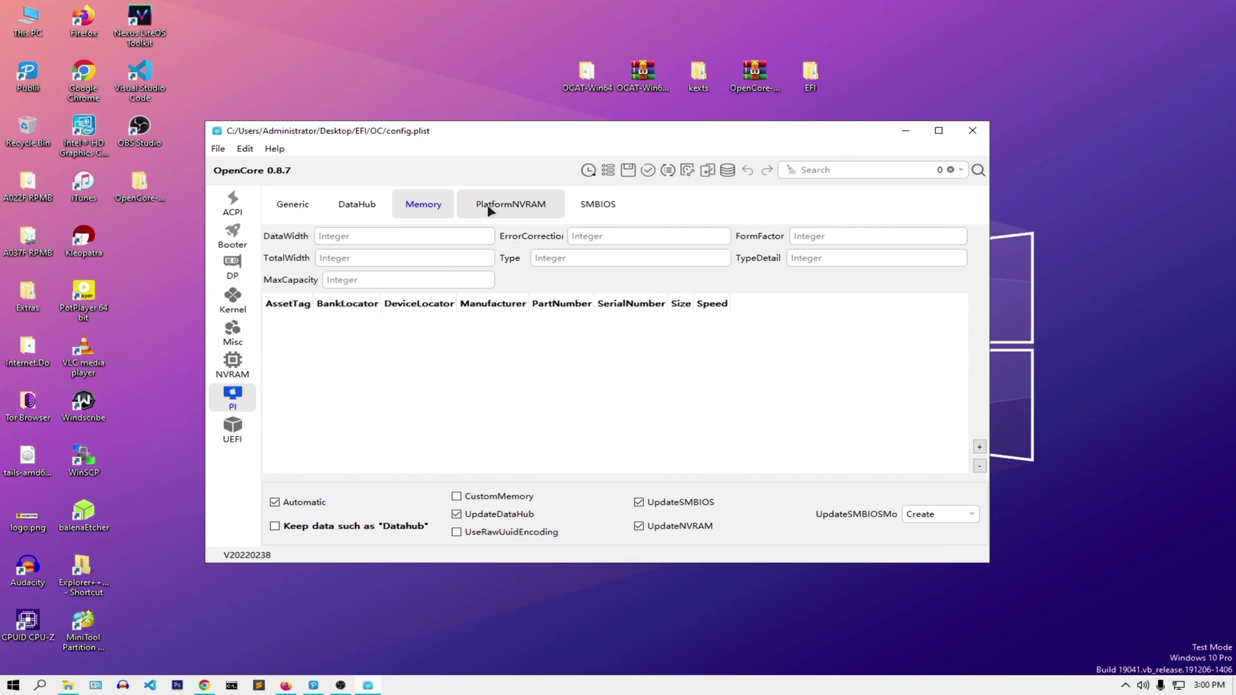
pyautogui.click(490, 207)
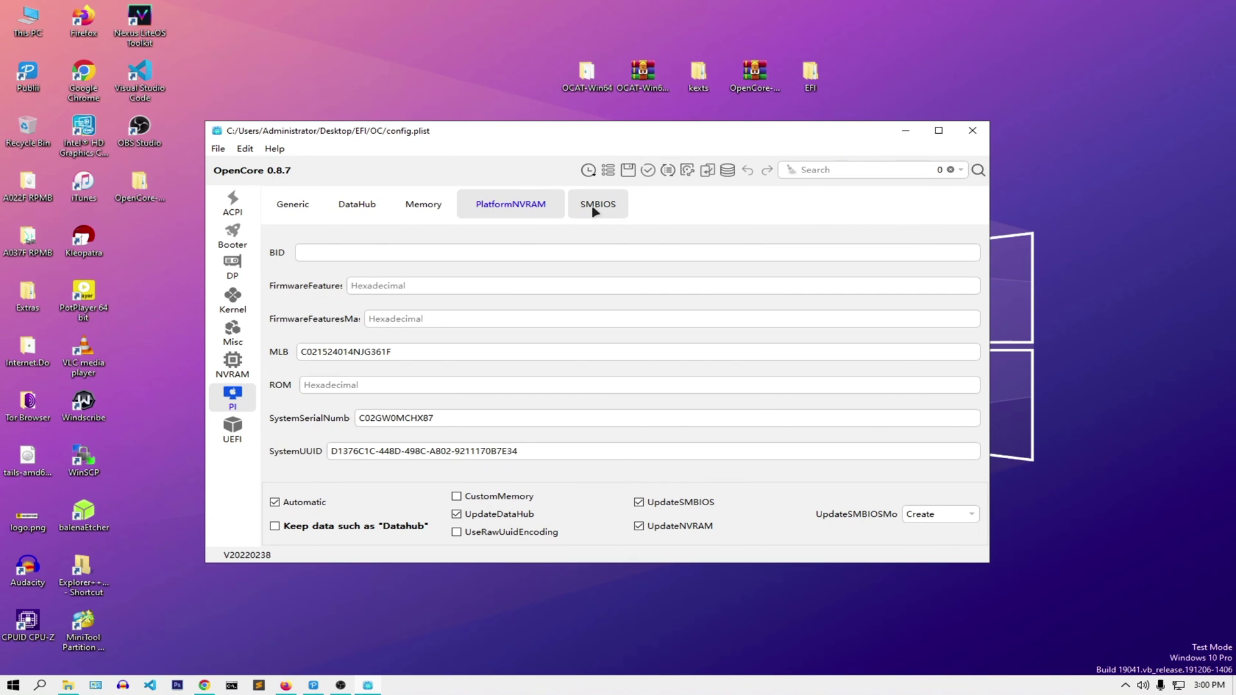
pyautogui.click(593, 211)
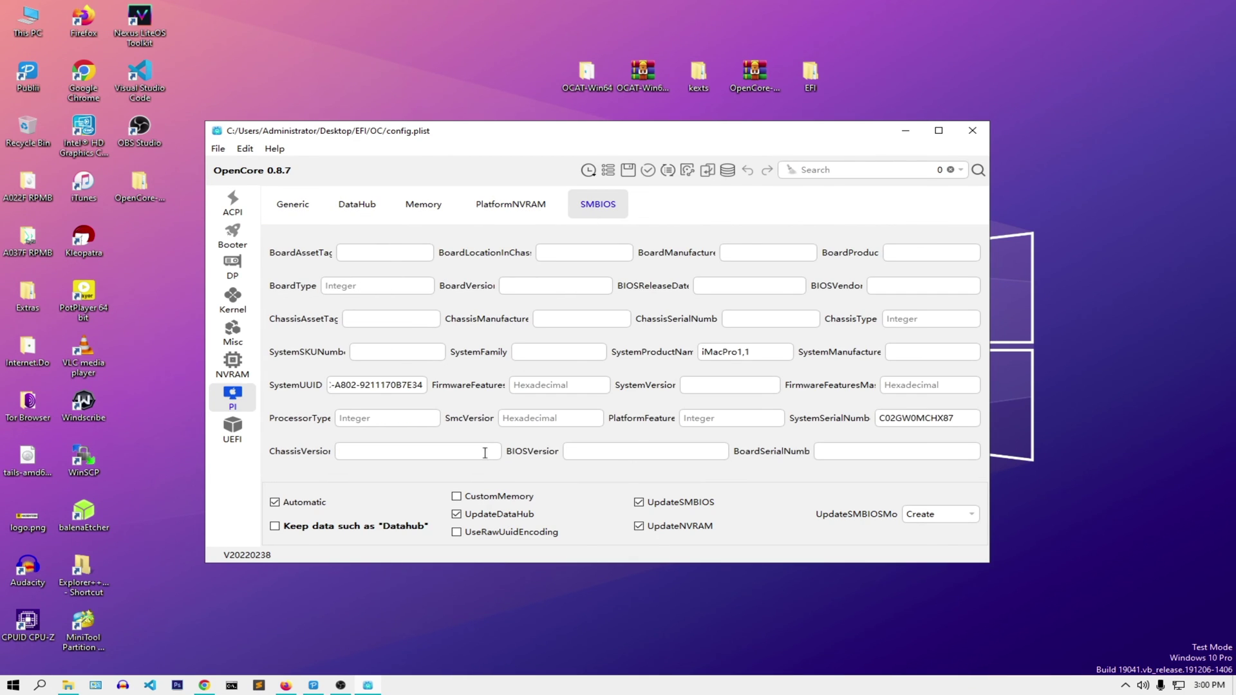
# Step: Show the NVRAM entries to add, select the boot-args value and widen the config window
pyautogui.click(232, 364)
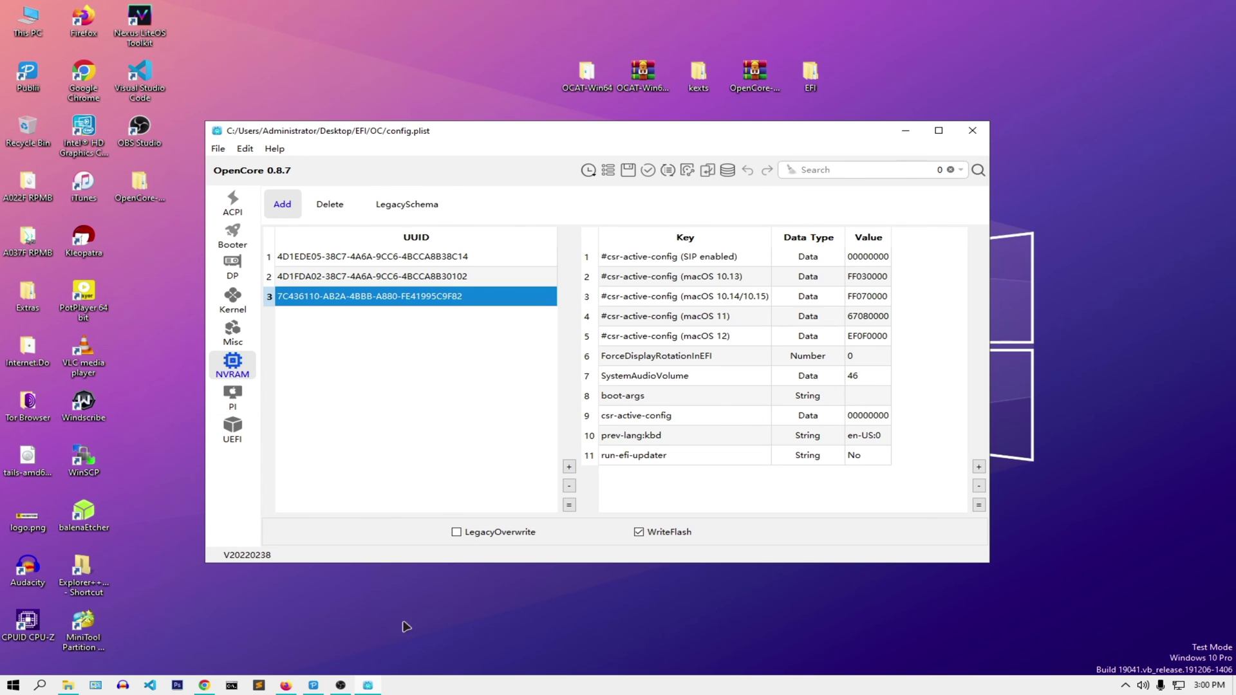
pyautogui.click(870, 394)
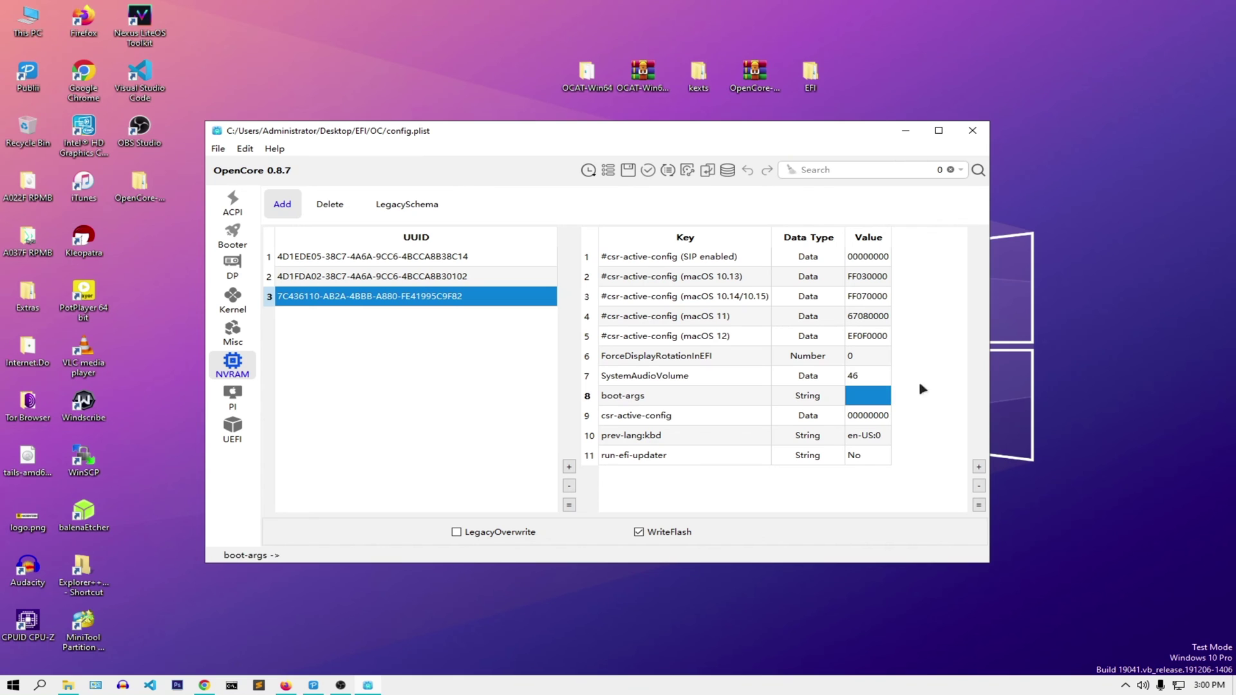
pyautogui.moveTo(990, 367); pyautogui.dragTo(1196, 335)
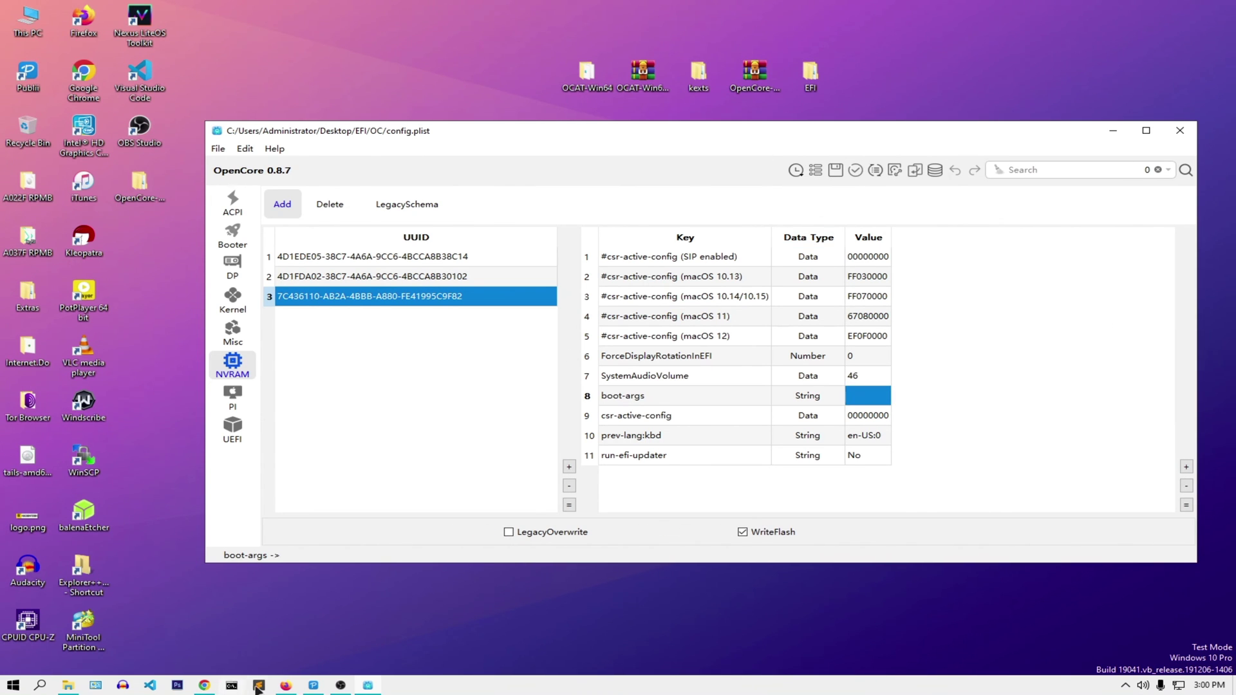
# Step: Switch to Firefox and read through the Skylake guide up to the general purpose boot-args in its NVRAM section
pyautogui.click(286, 686)
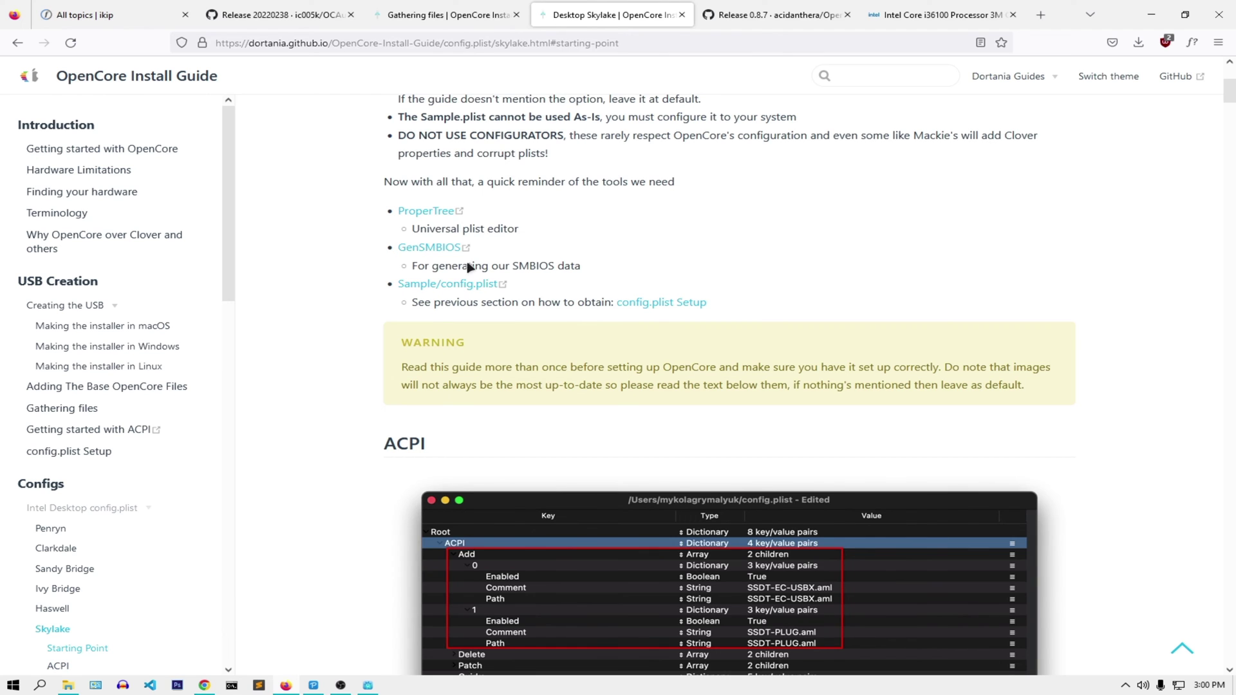
pyautogui.scroll(-20, 468, 267)
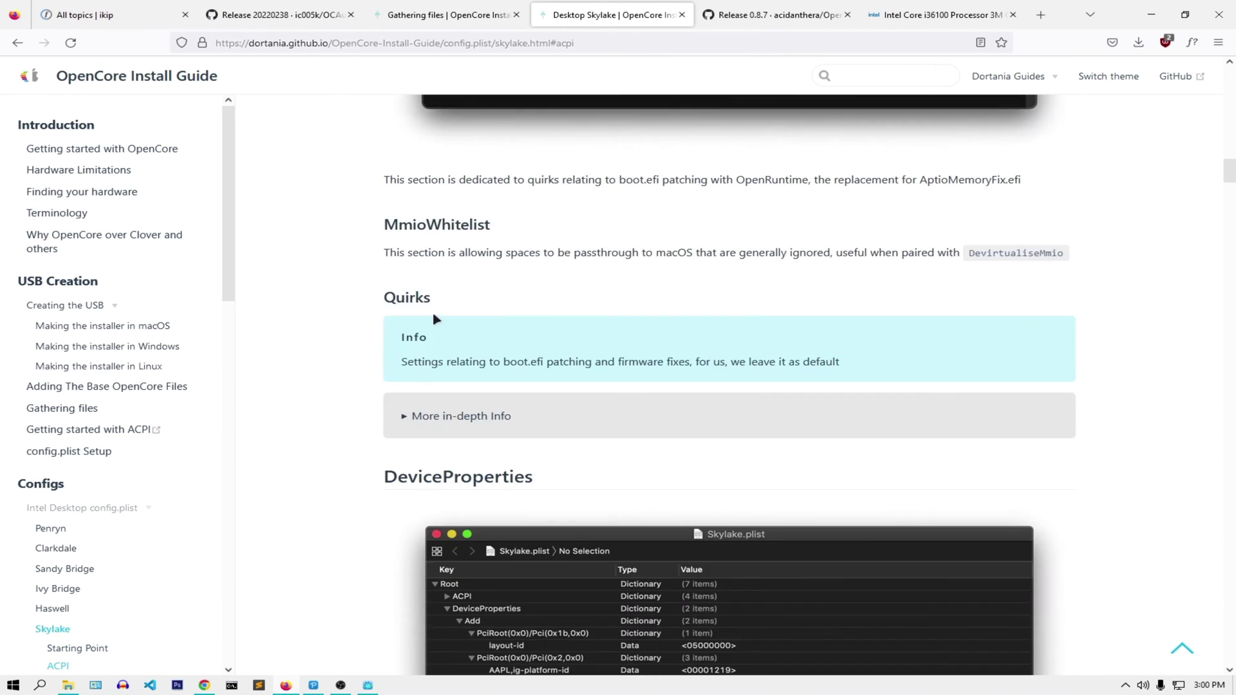
pyautogui.scroll(-10, 436, 319)
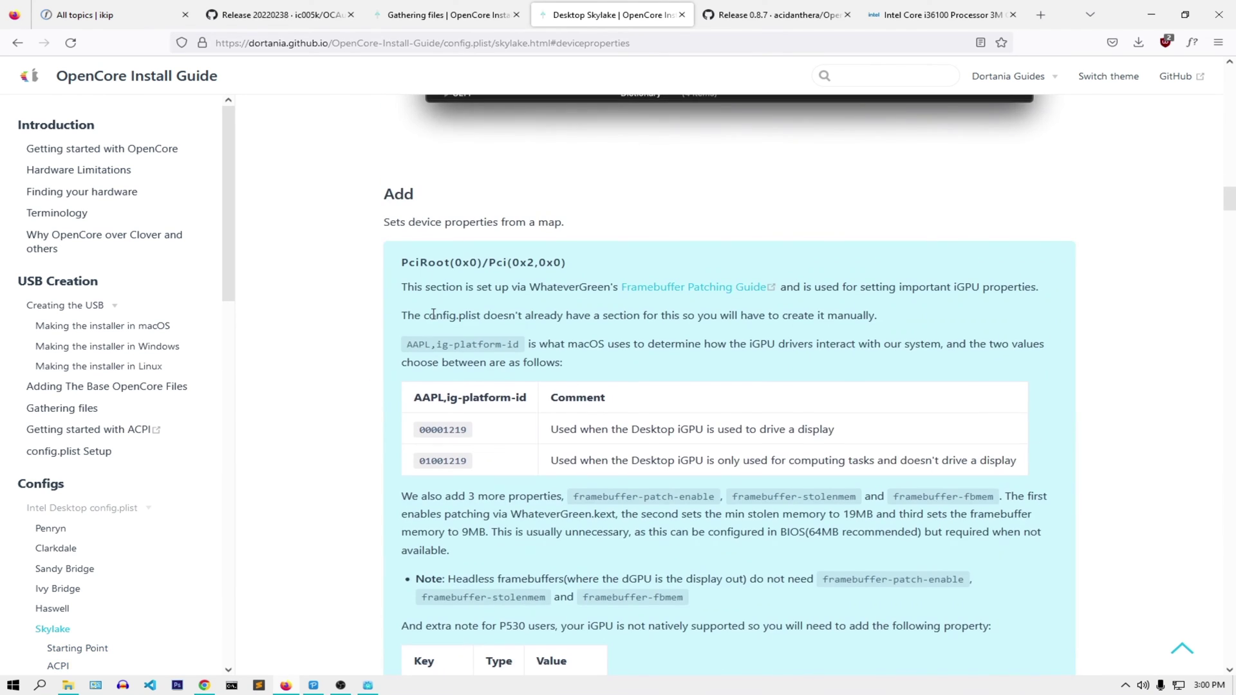
pyautogui.scroll(-7, 433, 314)
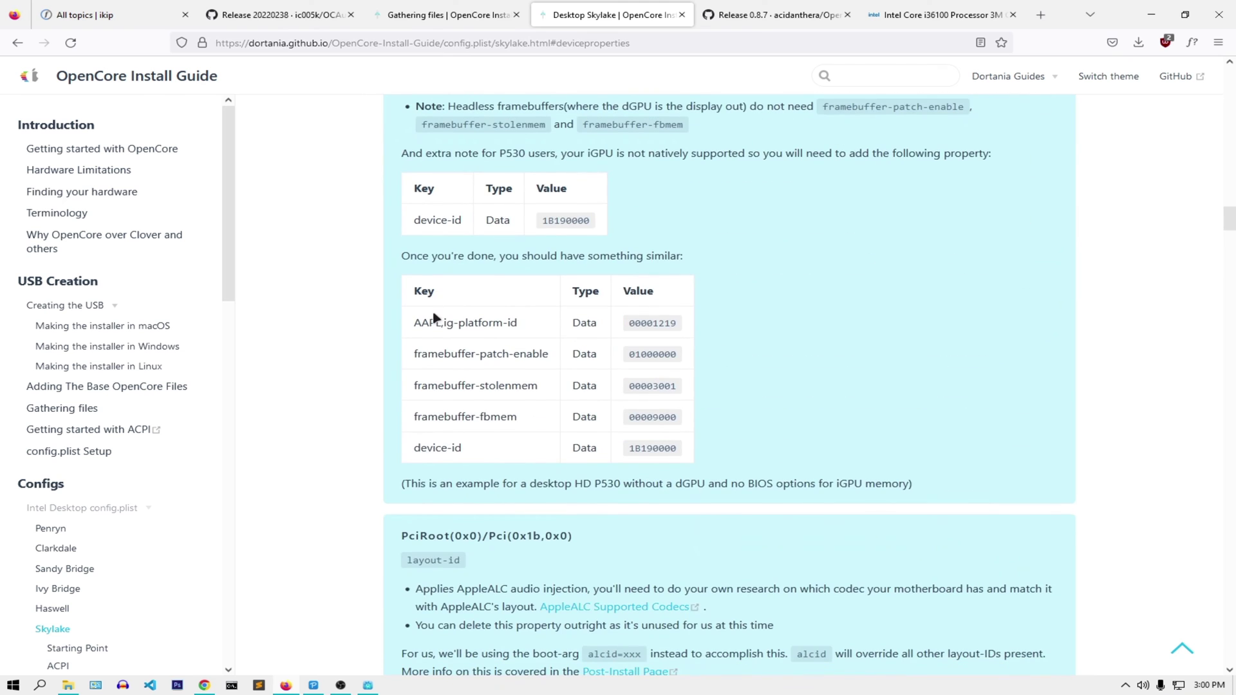
pyautogui.scroll(-2, 435, 318)
pyautogui.scroll(-20, 486, 317)
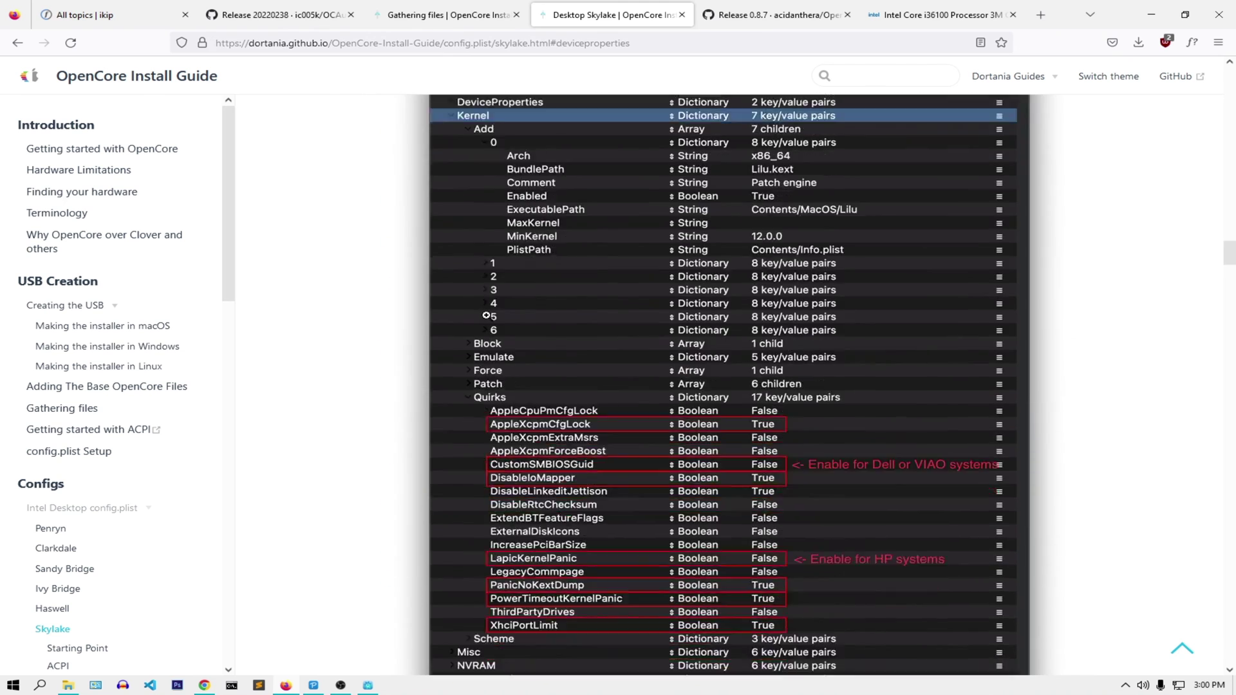
pyautogui.scroll(-18, 489, 320)
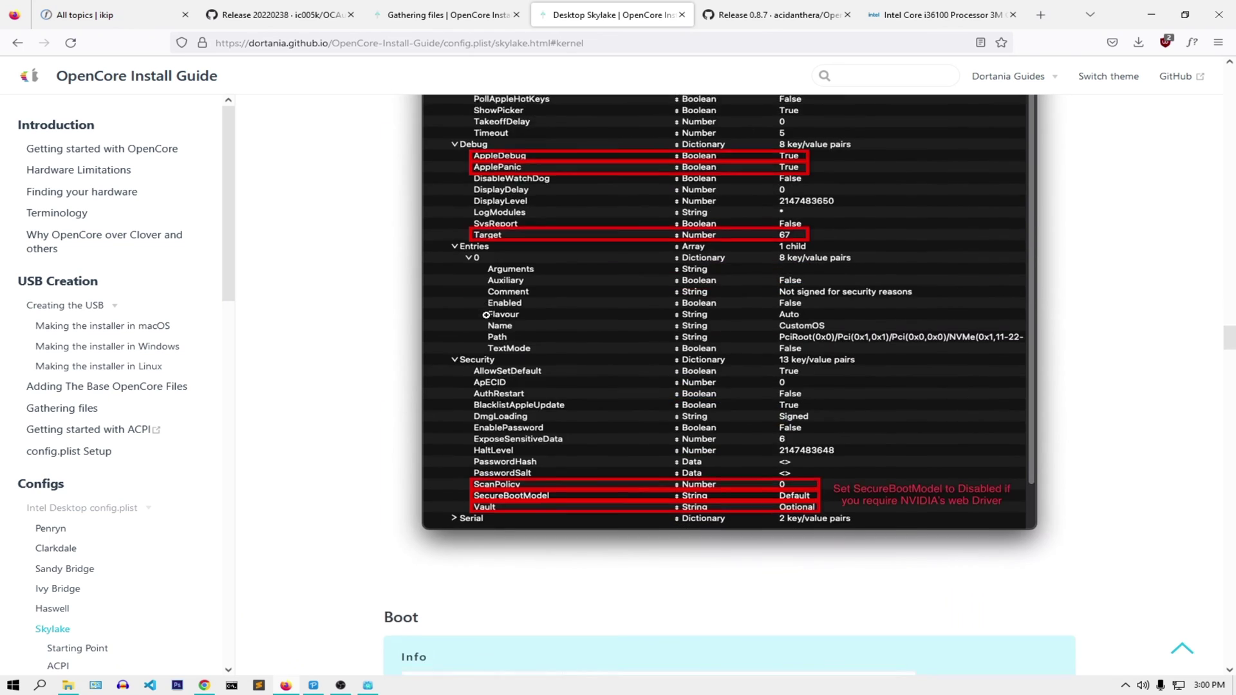
pyautogui.scroll(-4, 490, 320)
pyautogui.scroll(3, 486, 323)
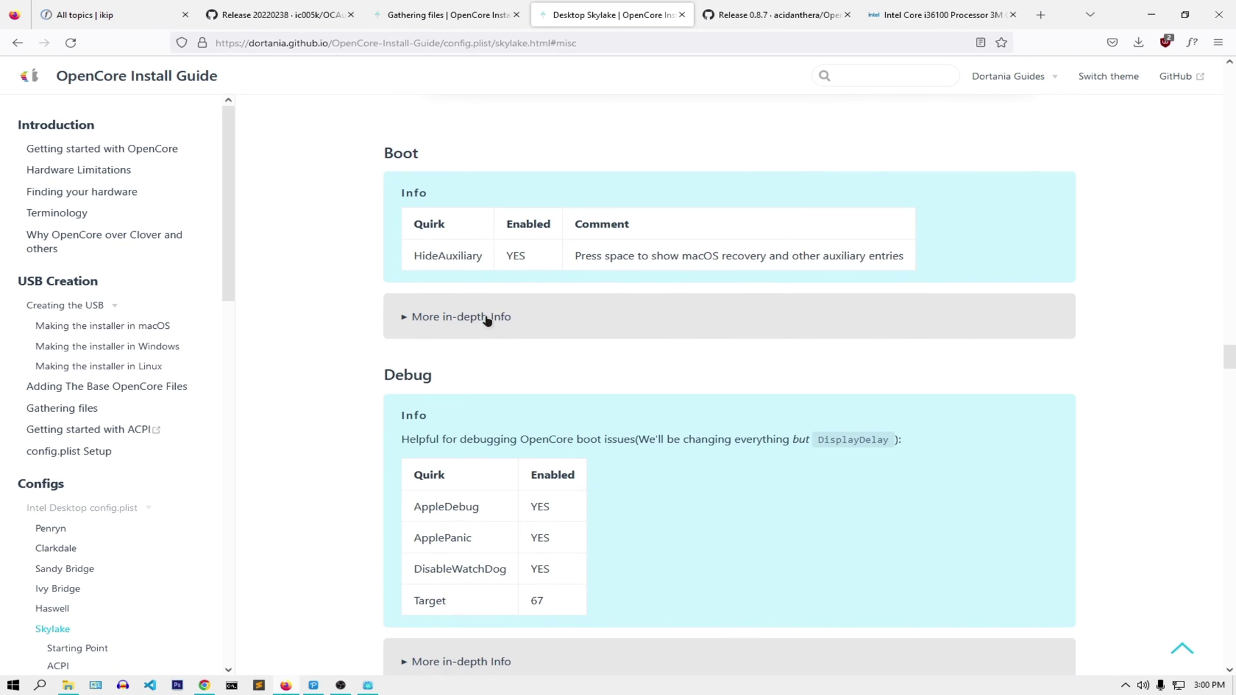
pyautogui.scroll(-16, 444, 267)
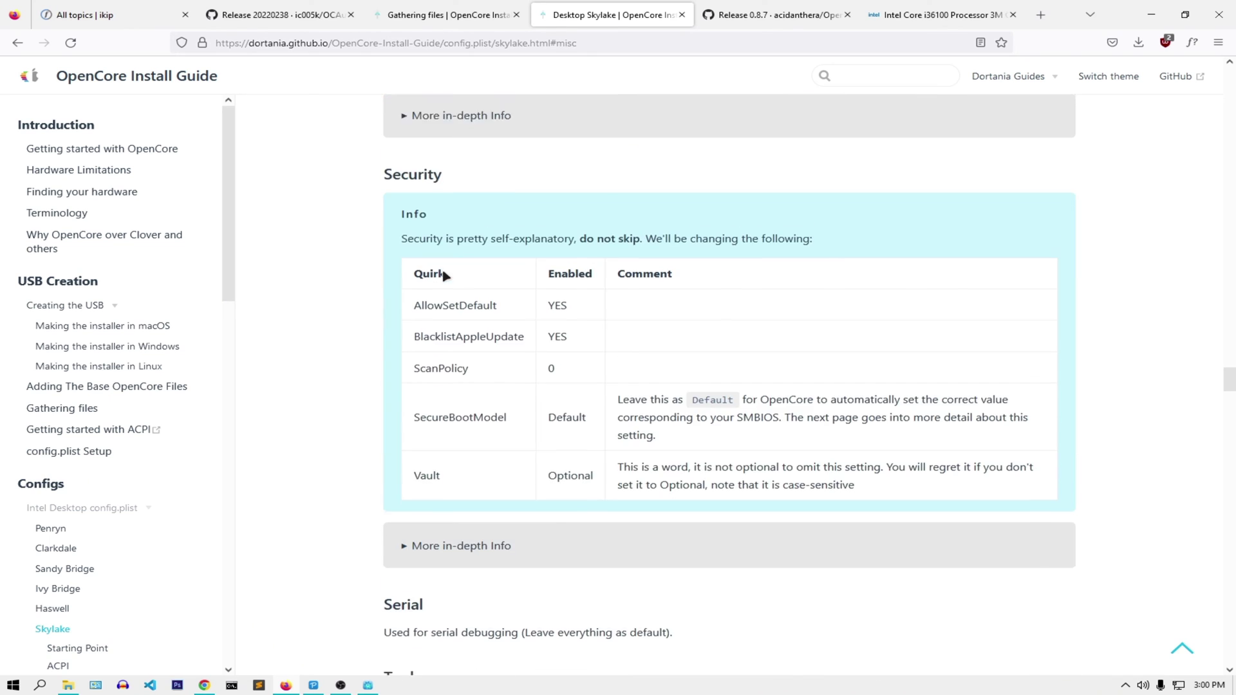
pyautogui.scroll(-5, 442, 273)
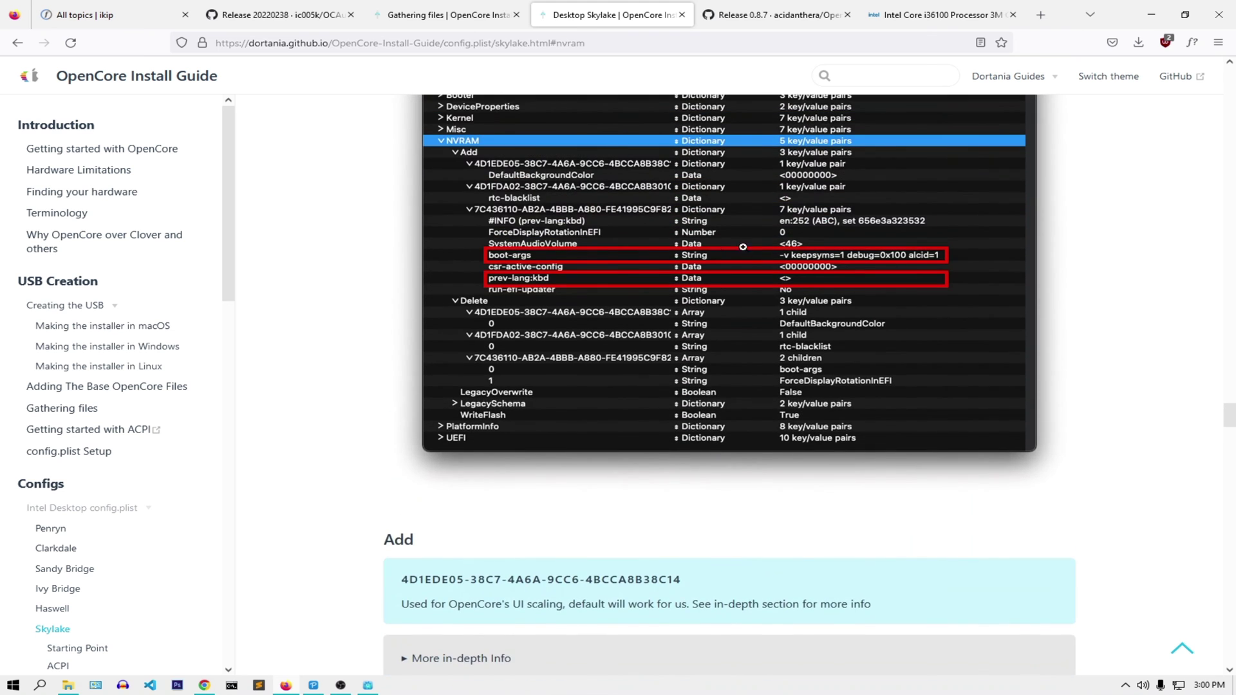
pyautogui.scroll(-6, 843, 284)
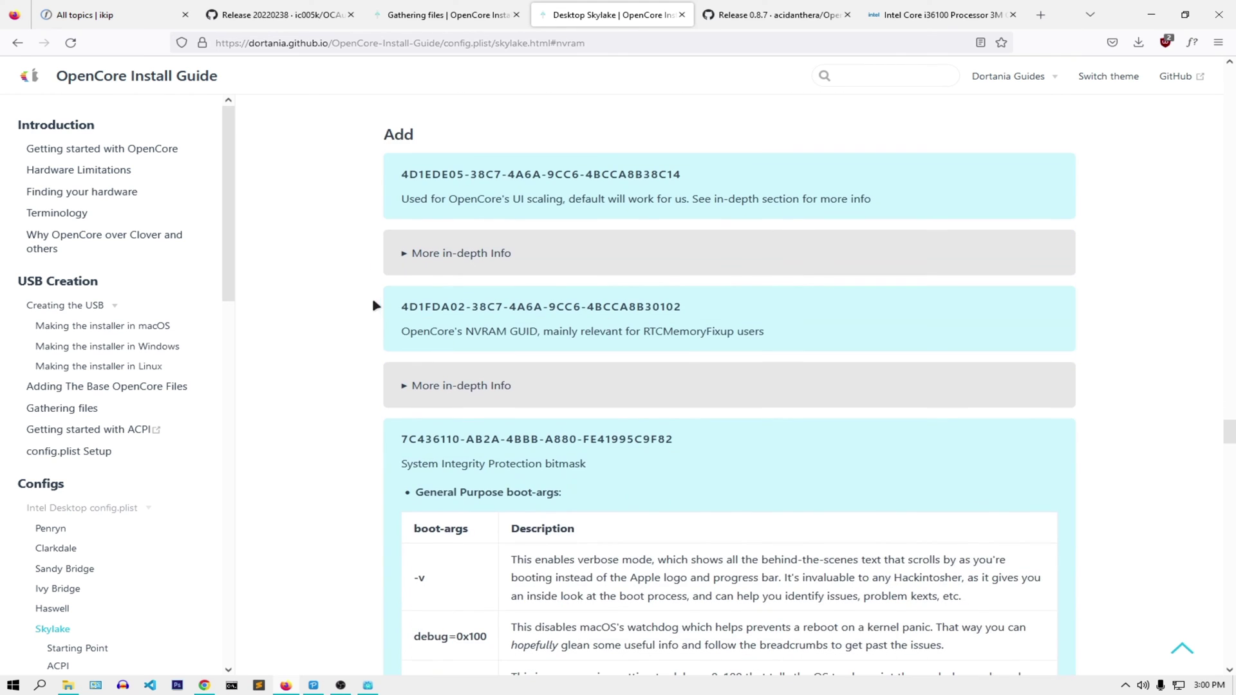
pyautogui.scroll(-4, 438, 368)
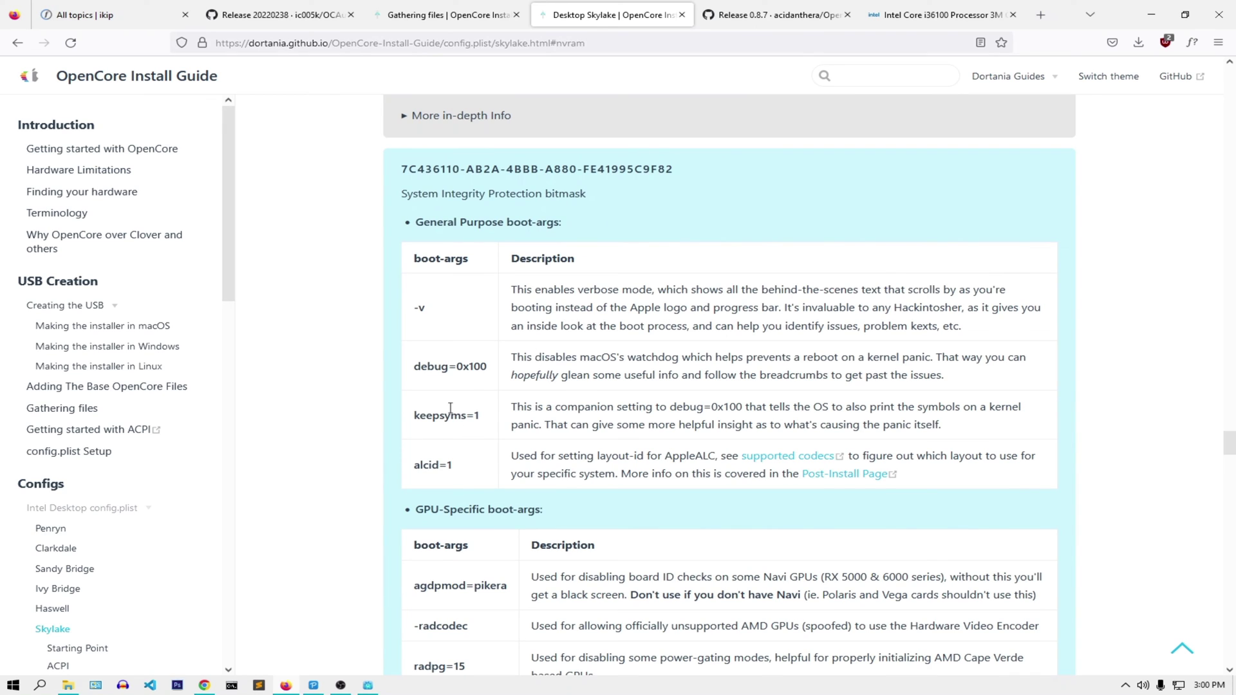
# Step: Copy debug=0x100 from the guide and enter "-v debug=0x100" as the boot-args value in the OCAT config editor
pyautogui.moveTo(430, 313); pyautogui.dragTo(418, 310)
pyautogui.moveTo(488, 377); pyautogui.dragTo(421, 368)
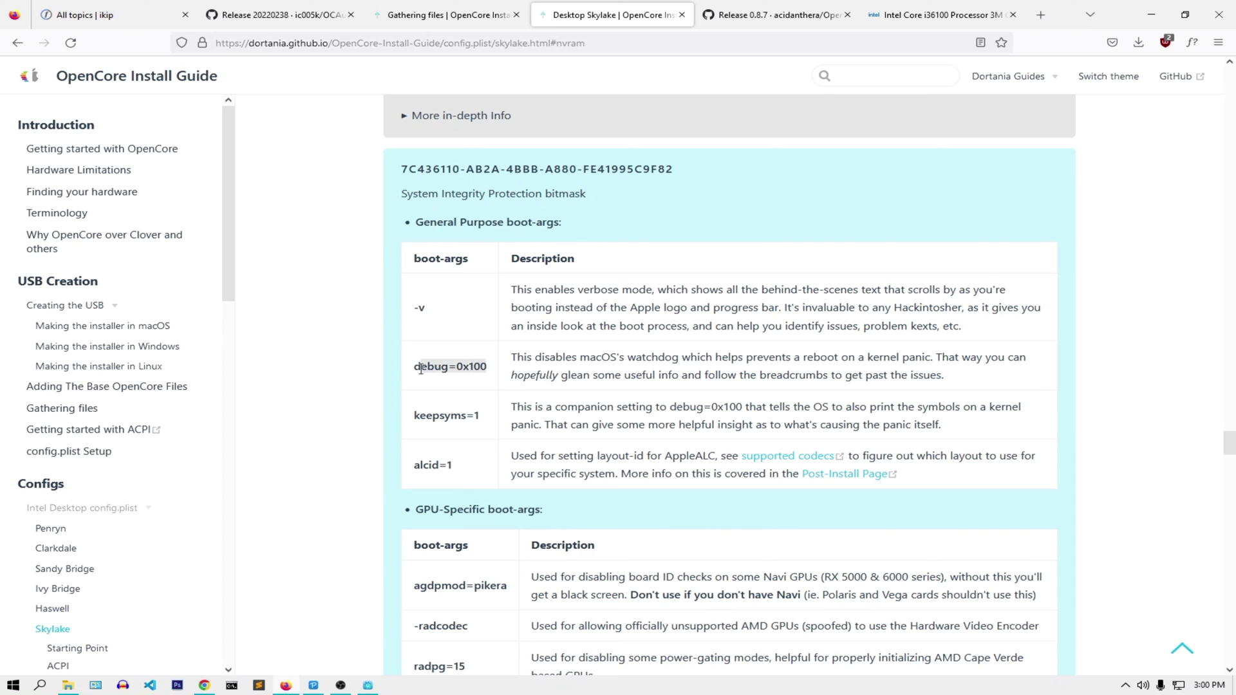
pyautogui.rightClick(451, 368)
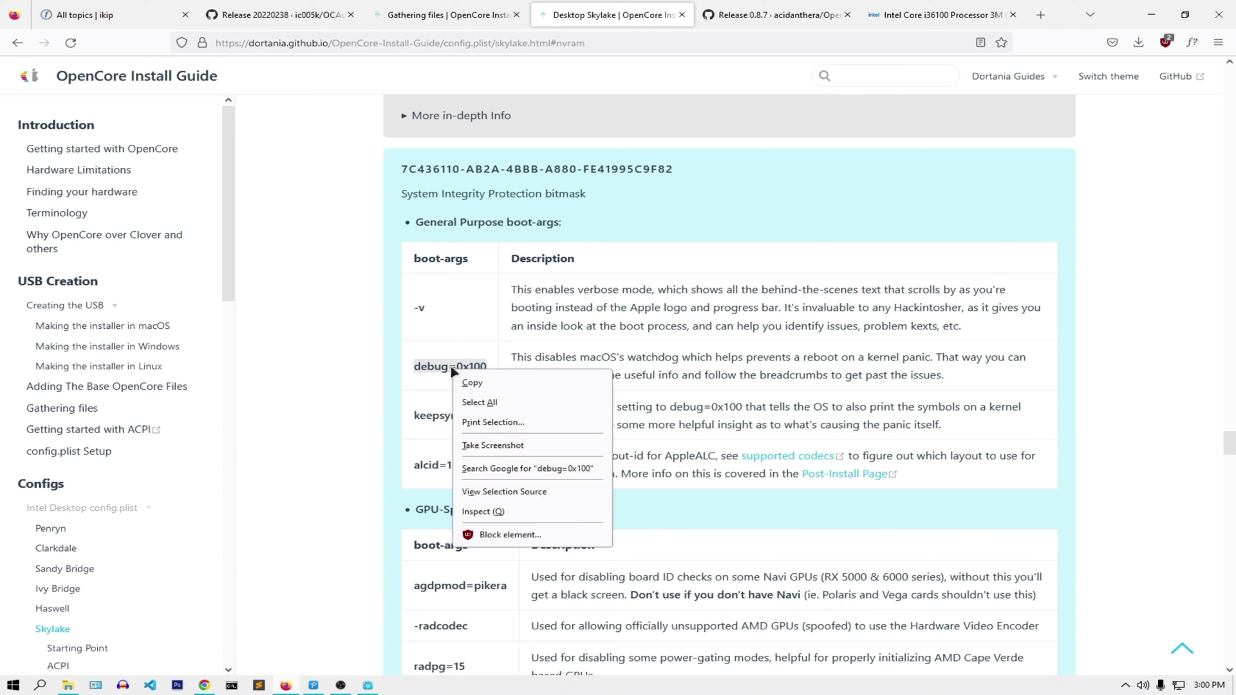
pyautogui.click(482, 385)
pyautogui.click(375, 687)
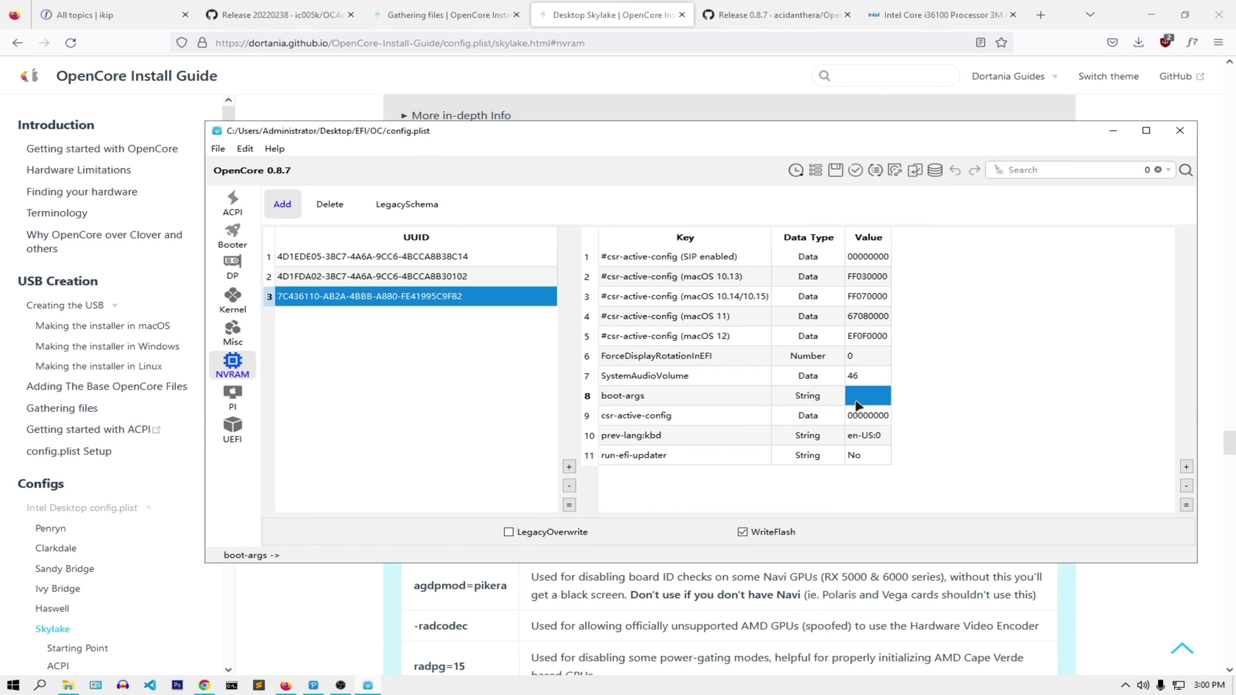
pyautogui.doubleClick(857, 400)
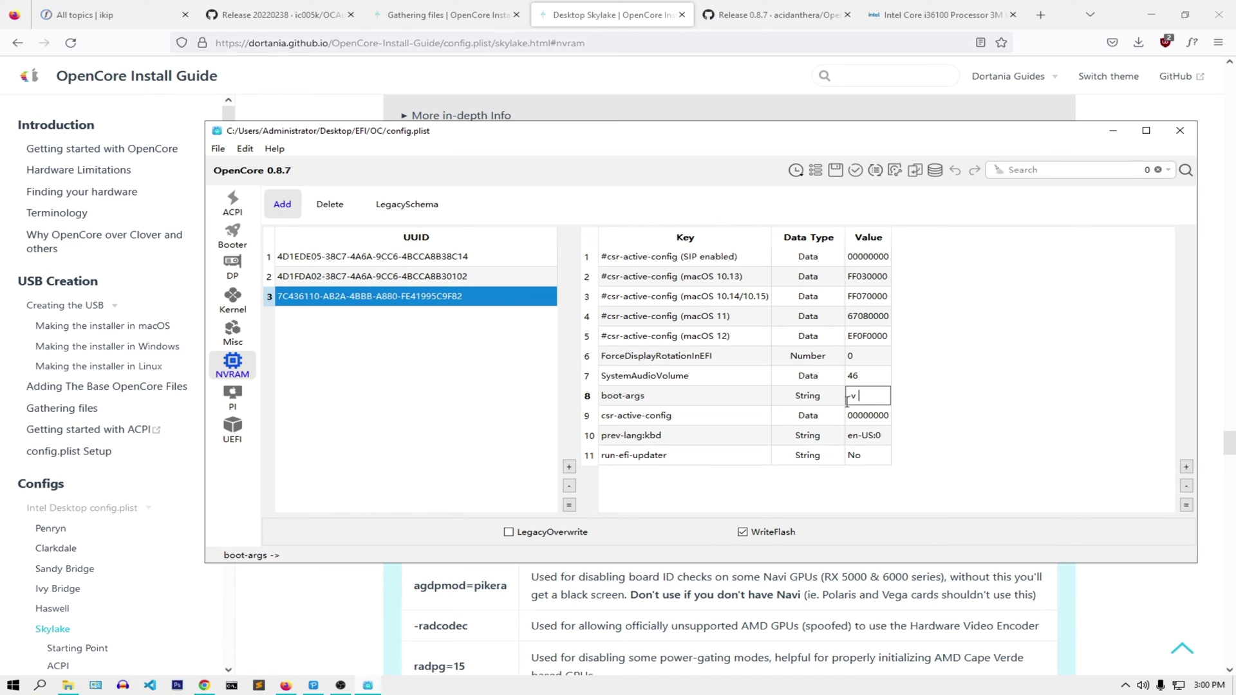
pyautogui.hotkey('ctrl', 'v')
# Step: Copy keepsyms=1 from the guide in Firefox and append "keepsyms=1 alcid=66" to the boot-args value in the config editor
pyautogui.click(614, 22)
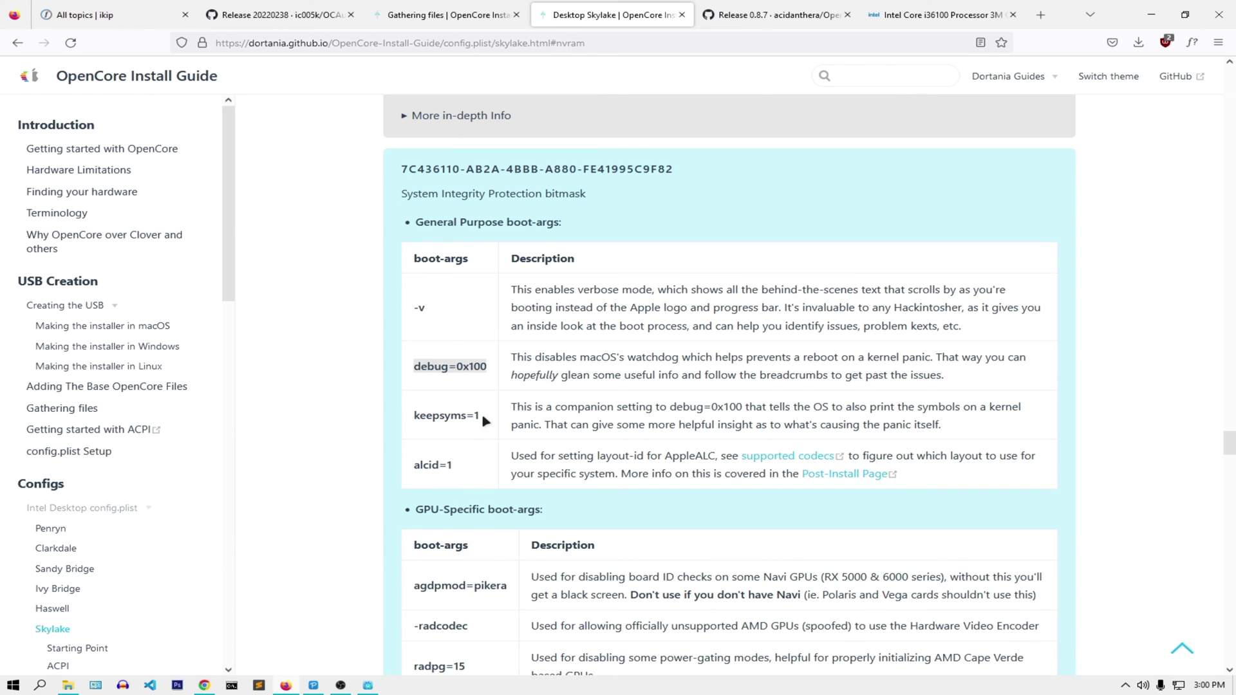
pyautogui.moveTo(483, 416); pyautogui.dragTo(415, 414)
pyautogui.rightClick(416, 414)
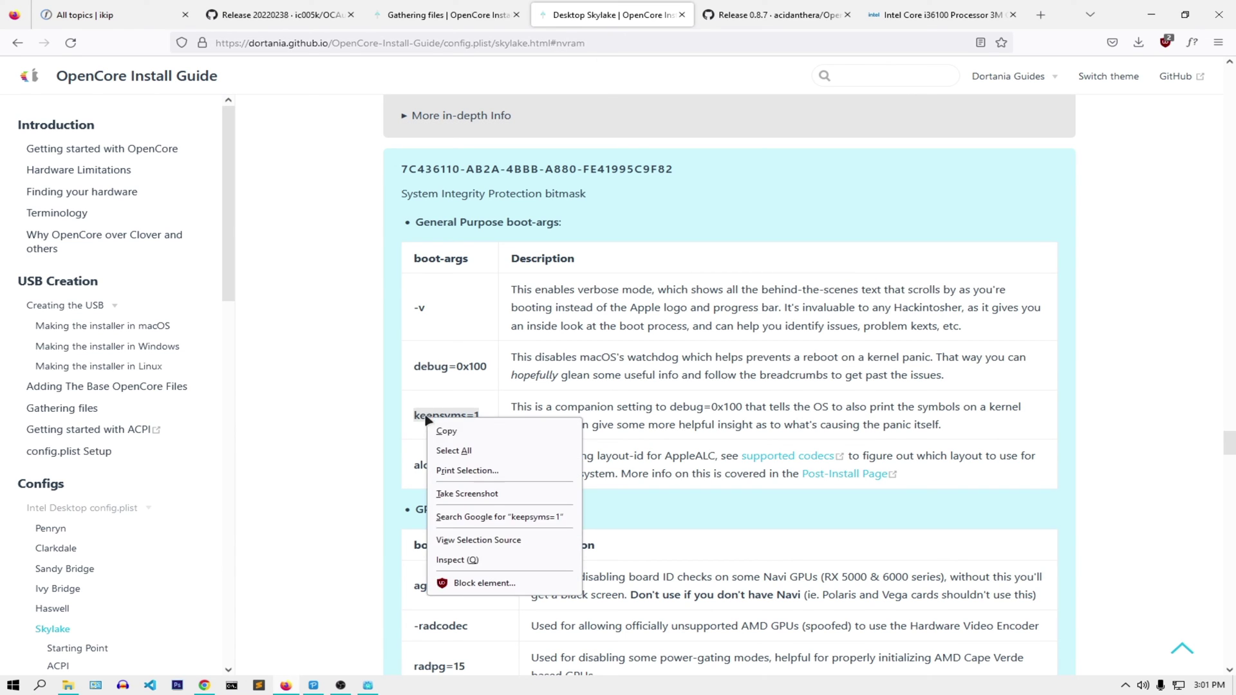
pyautogui.click(438, 428)
pyautogui.click(380, 688)
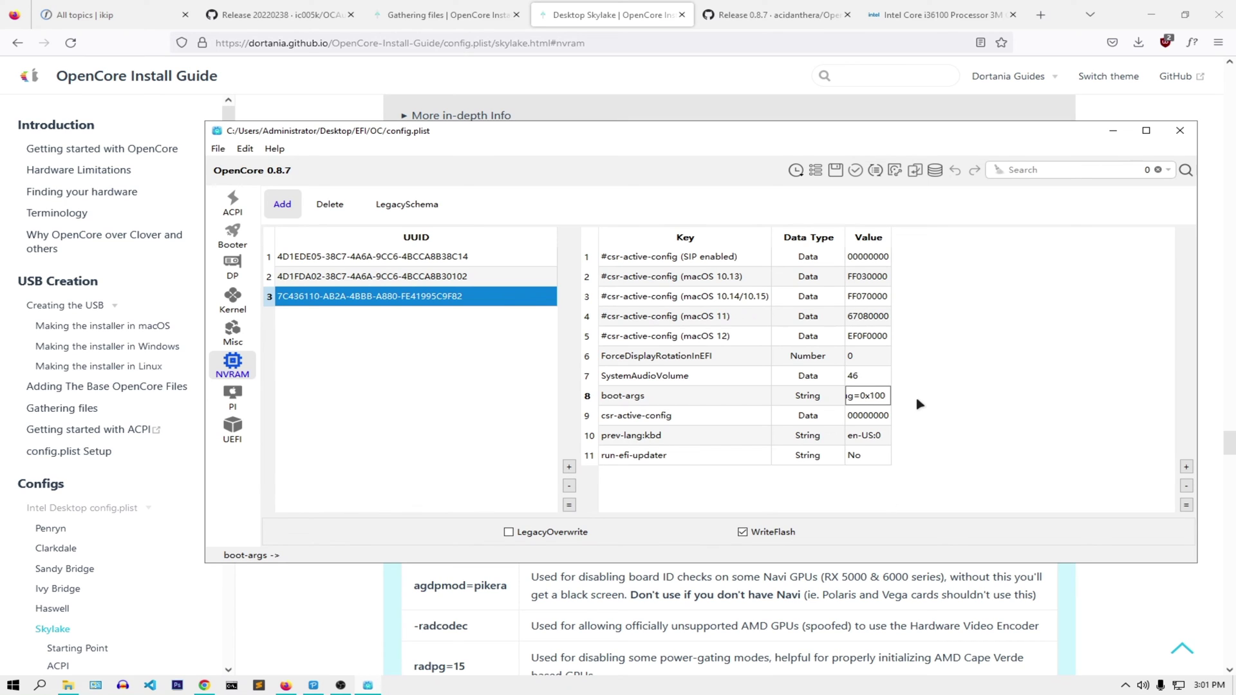
pyautogui.hotkey('ctrl', 'v')
pyautogui.write('alcid=66')
pyautogui.click(521, 414)
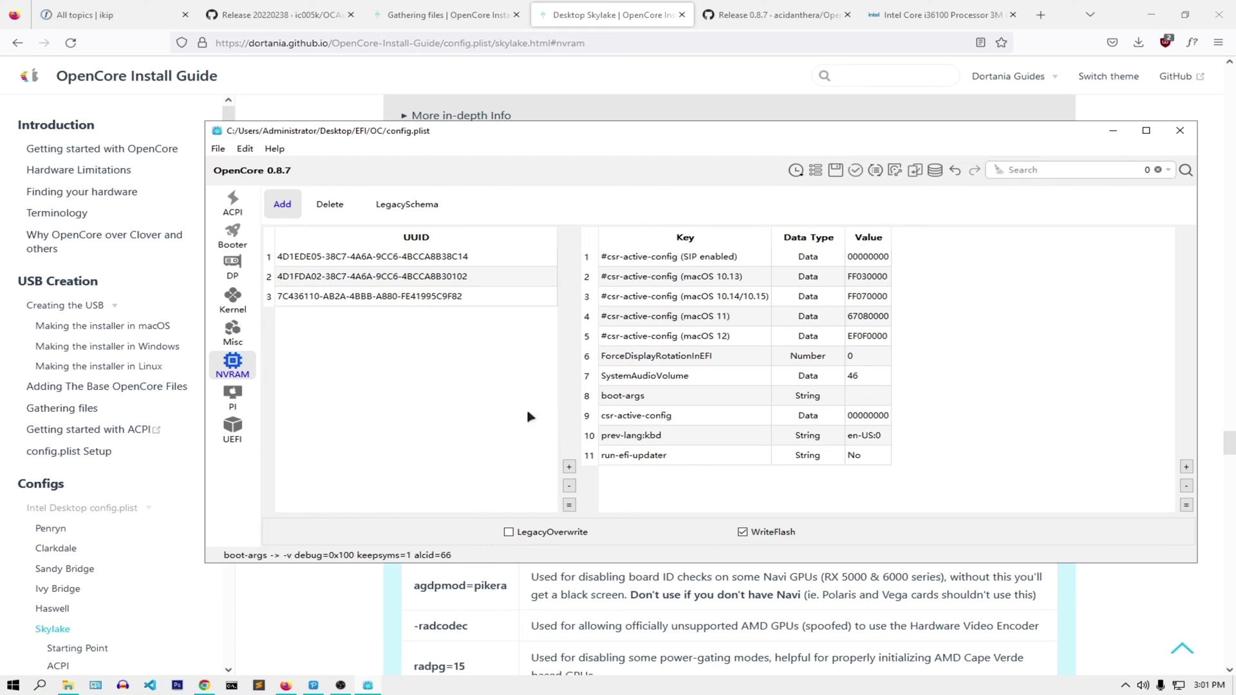
# Step: Enter "-v" as the boot-args value for the 7C436110 UUID and append debug=0x100 copied from the guide in Firefox
pyautogui.click(877, 402)
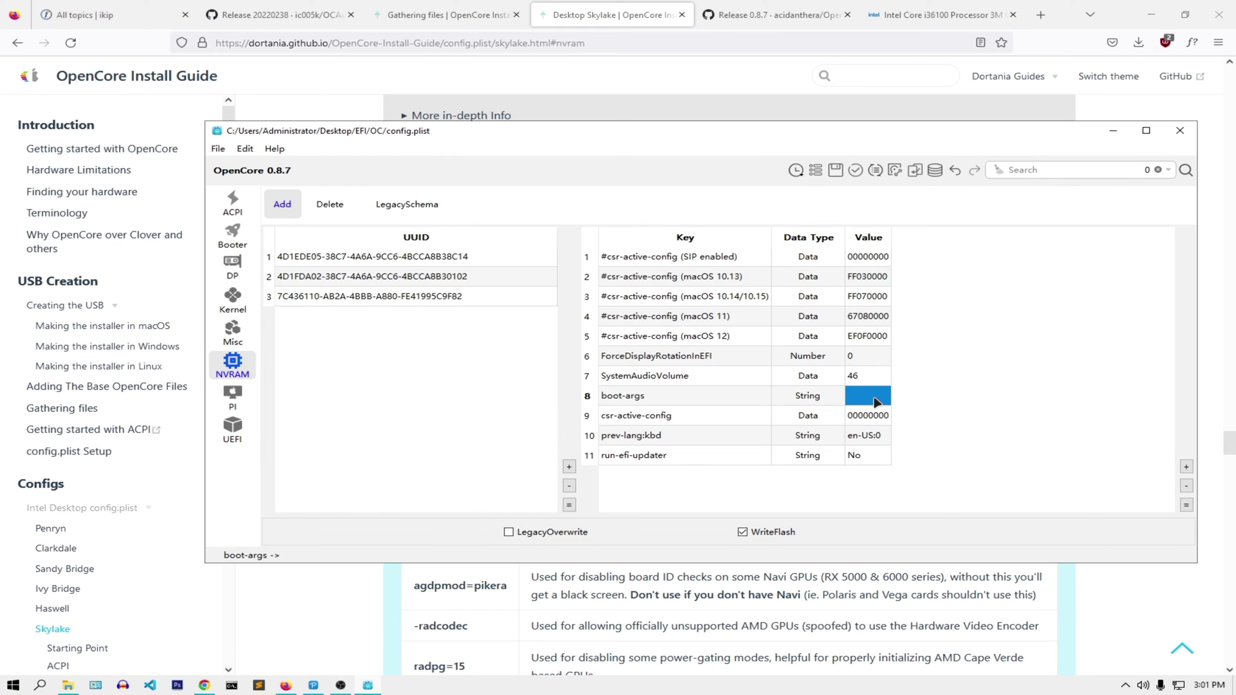
pyautogui.click(473, 303)
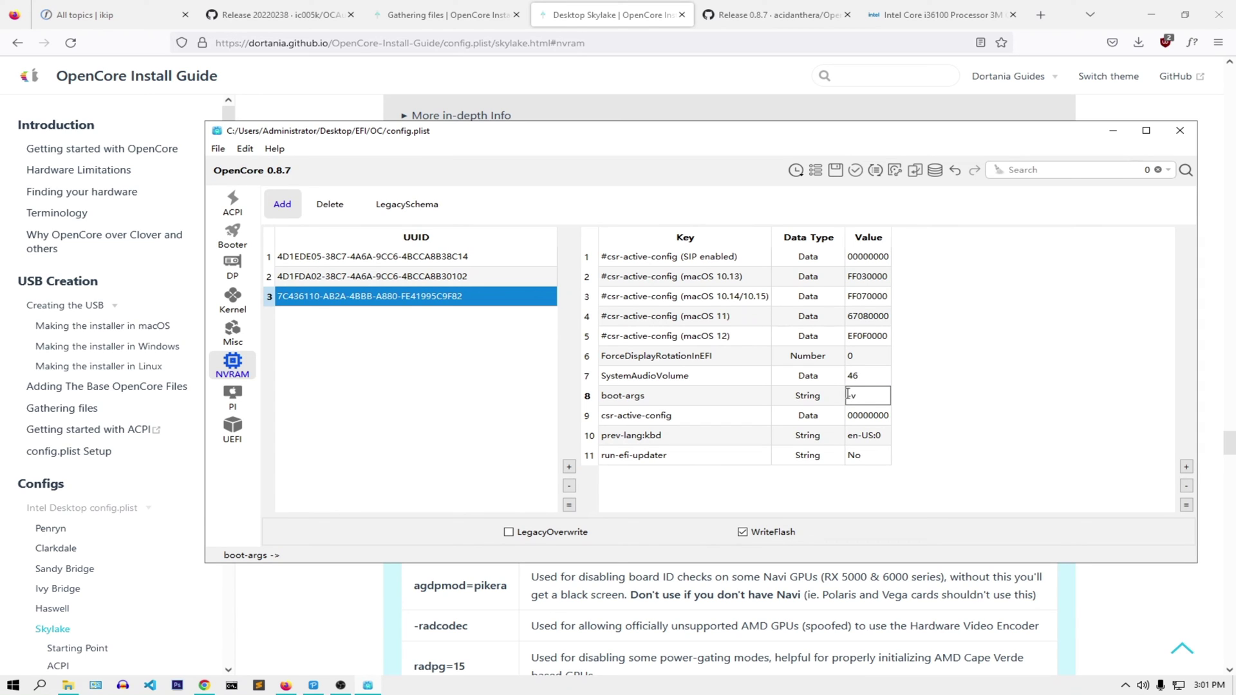
pyautogui.click(617, 6)
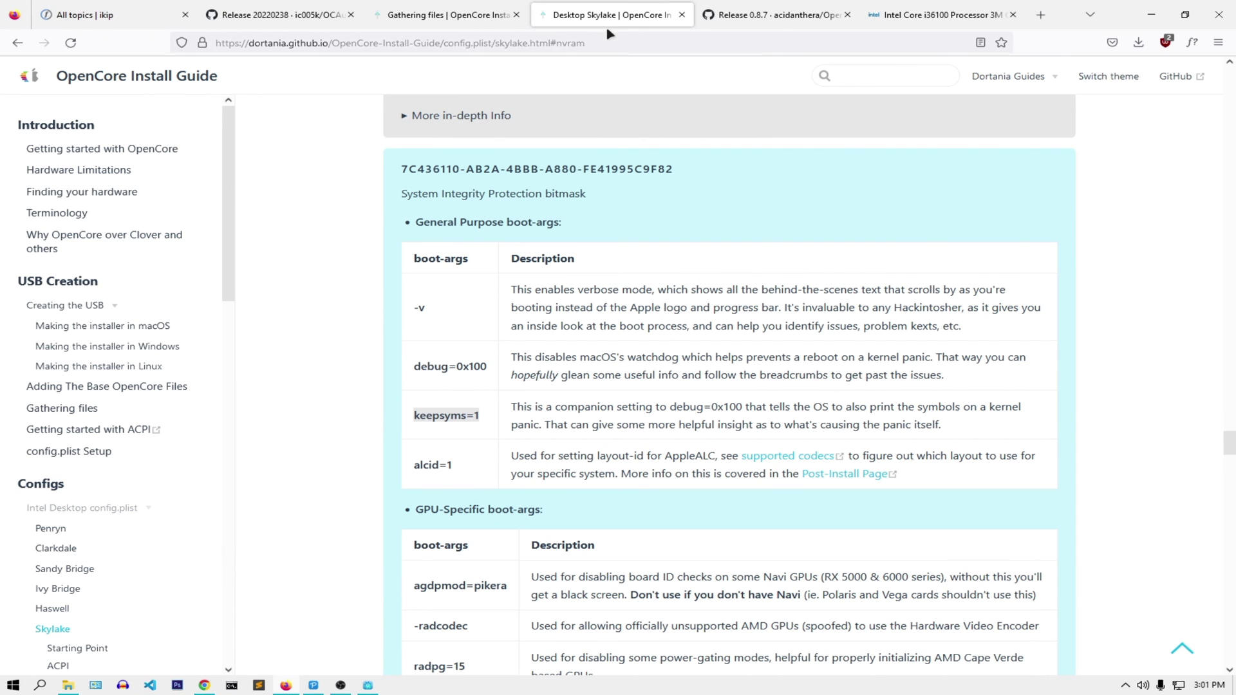
pyautogui.moveTo(484, 367); pyautogui.dragTo(417, 367)
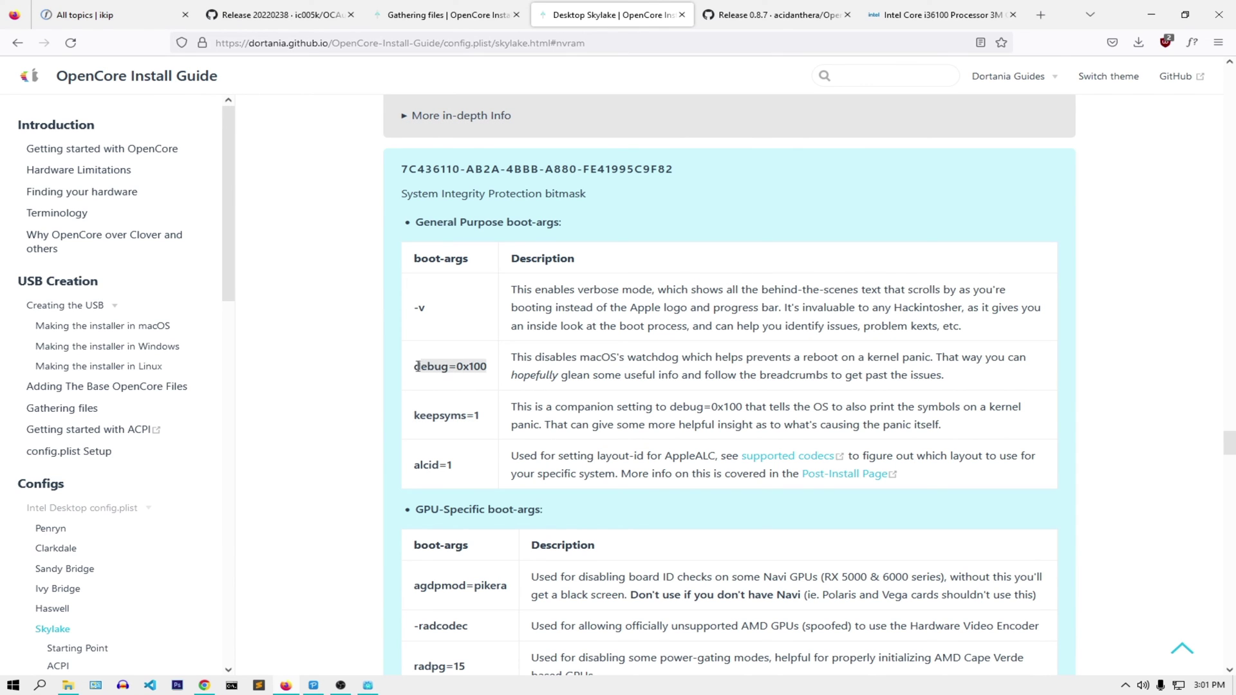
pyautogui.rightClick(417, 367)
pyautogui.click(451, 380)
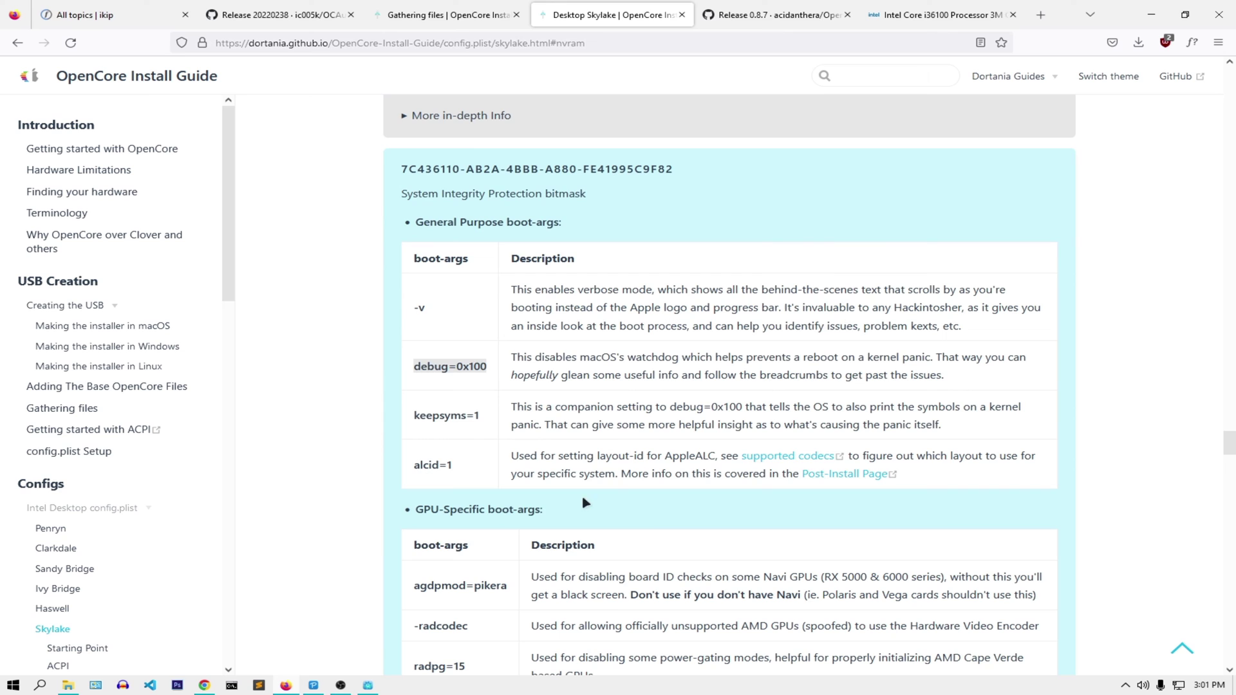
pyautogui.click(366, 683)
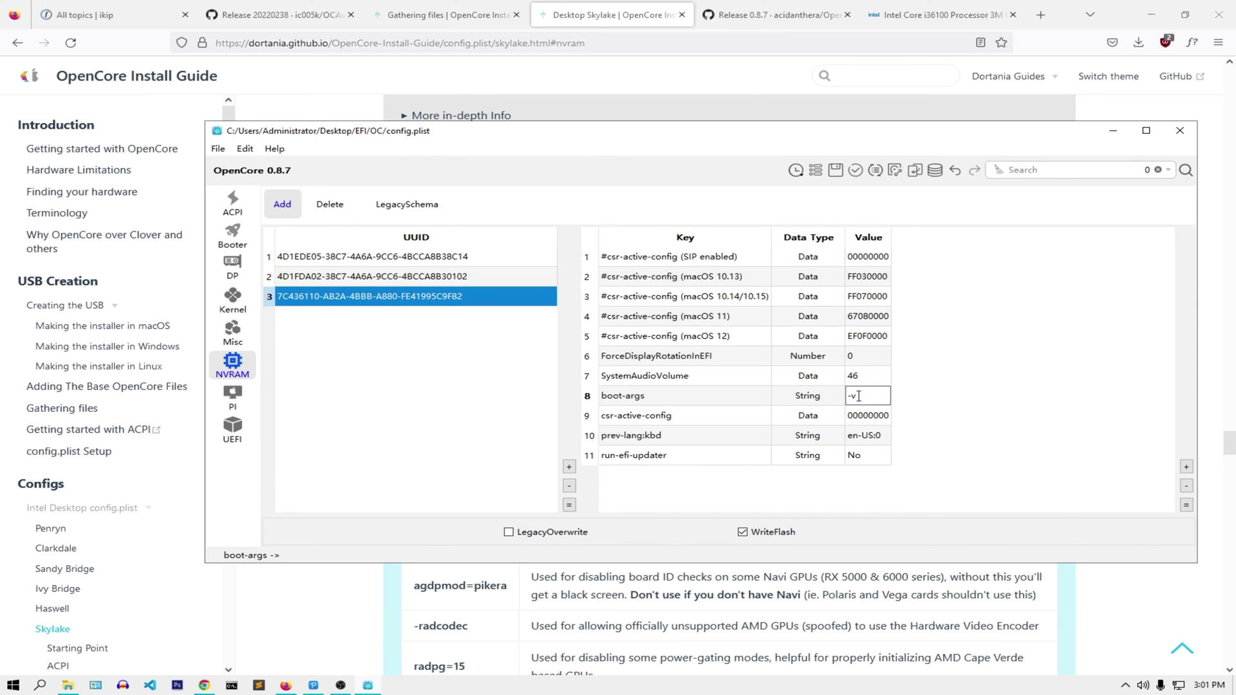
pyautogui.hotkey('ctrl', 'v')
# Step: Append keepsyms=1 copied from the guide and "alcid=66" to the boot-args value, and save config.plist
pyautogui.click(511, 605)
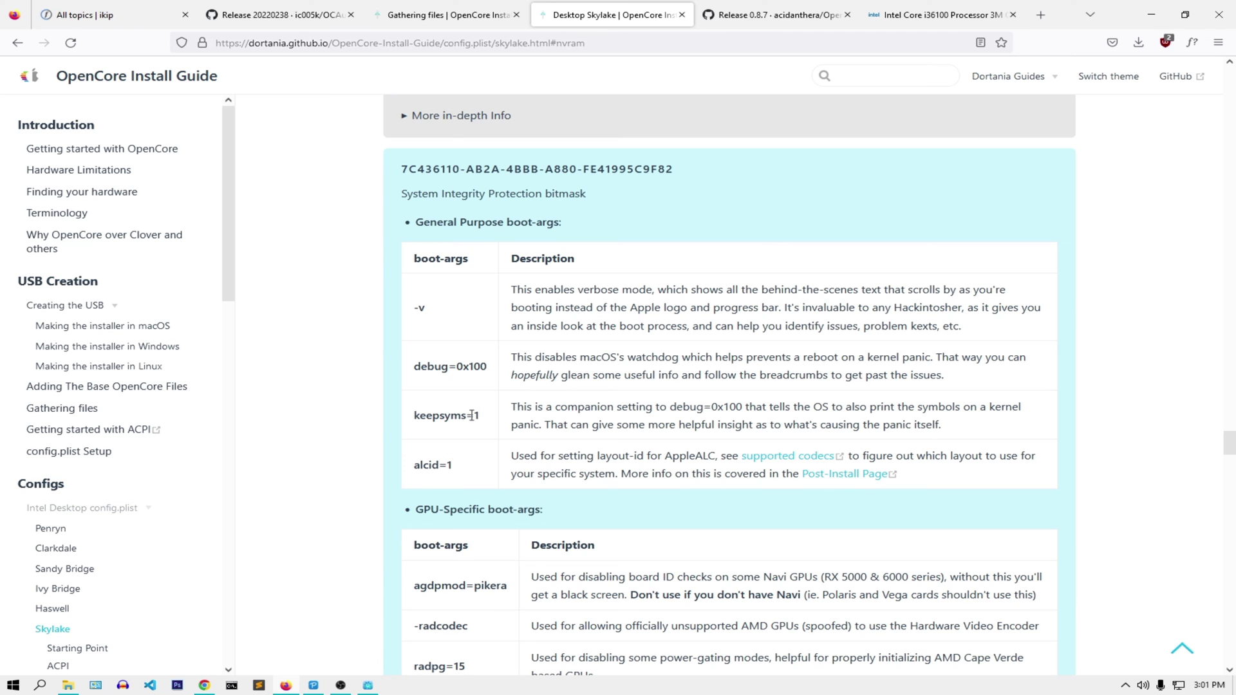
pyautogui.moveTo(480, 416); pyautogui.dragTo(416, 420)
pyautogui.rightClick(421, 419)
pyautogui.click(443, 433)
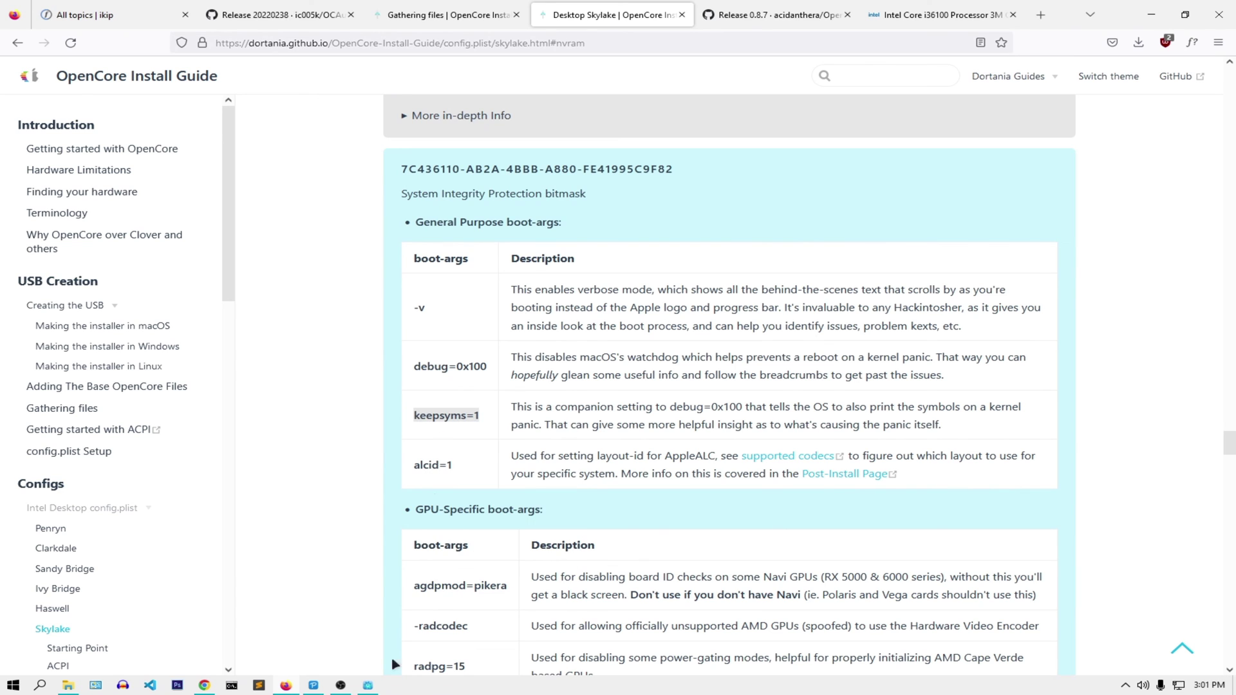
pyautogui.click(368, 685)
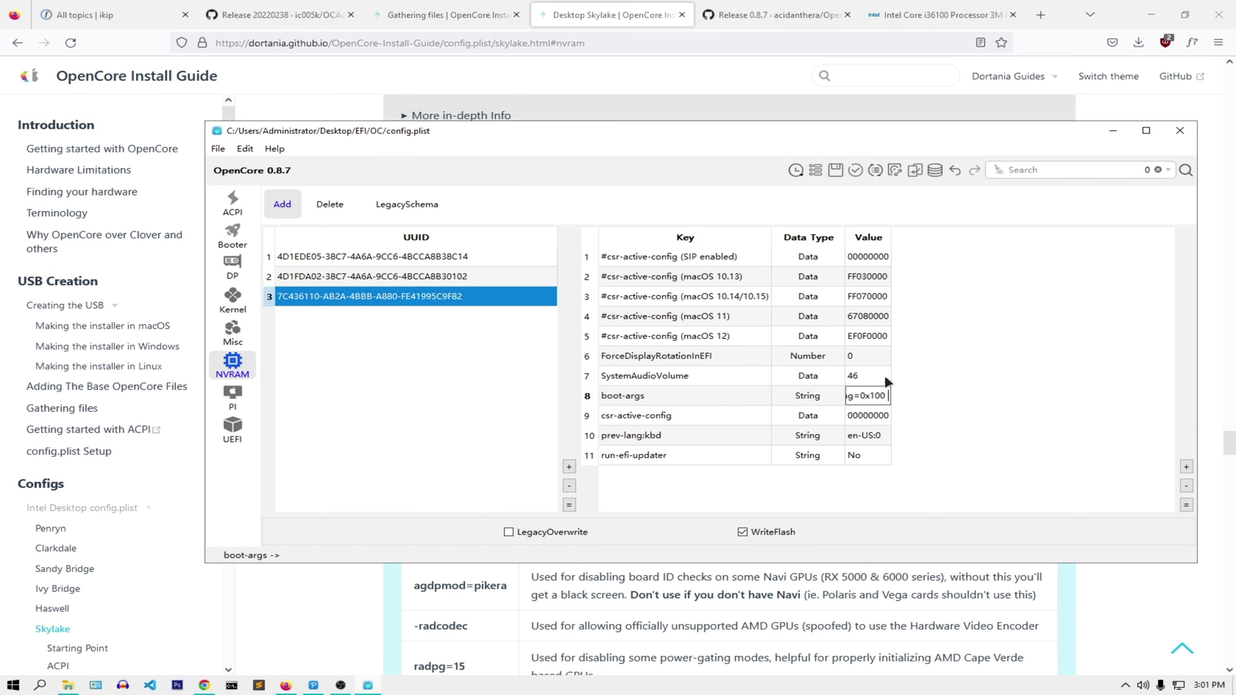
pyautogui.hotkey('ctrl', 'v')
pyautogui.write('alcid=66')
pyautogui.click(832, 399)
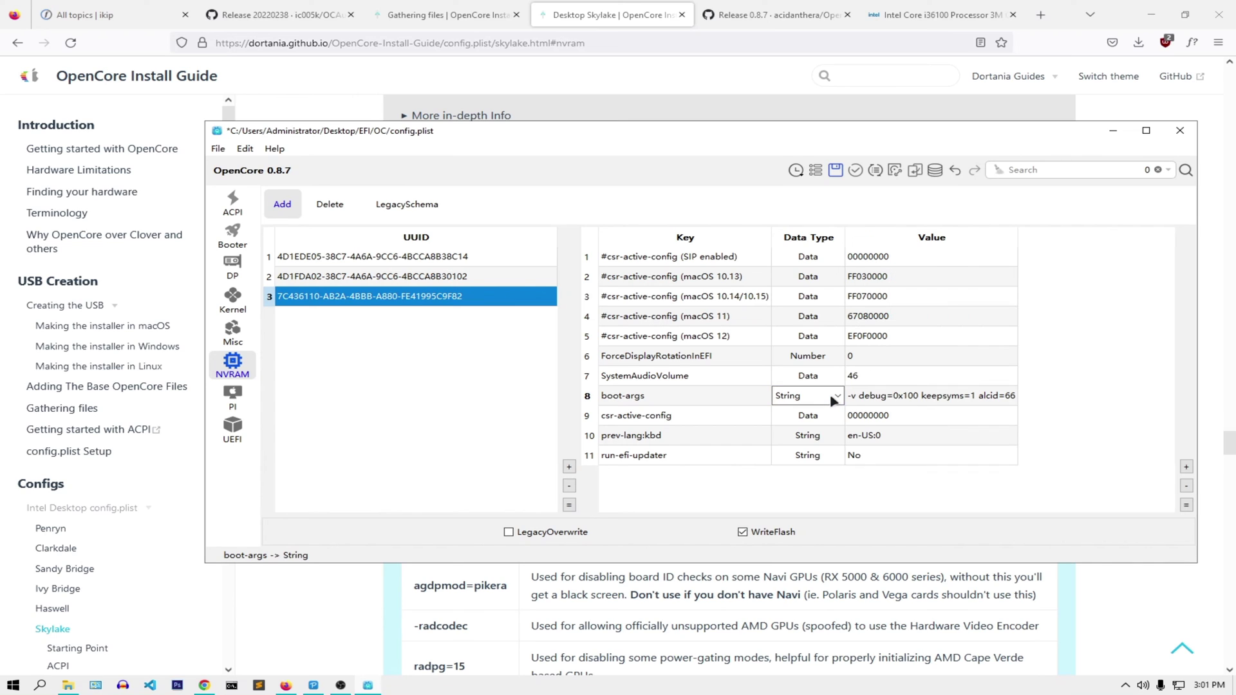
pyautogui.click(741, 412)
pyautogui.click(1053, 260)
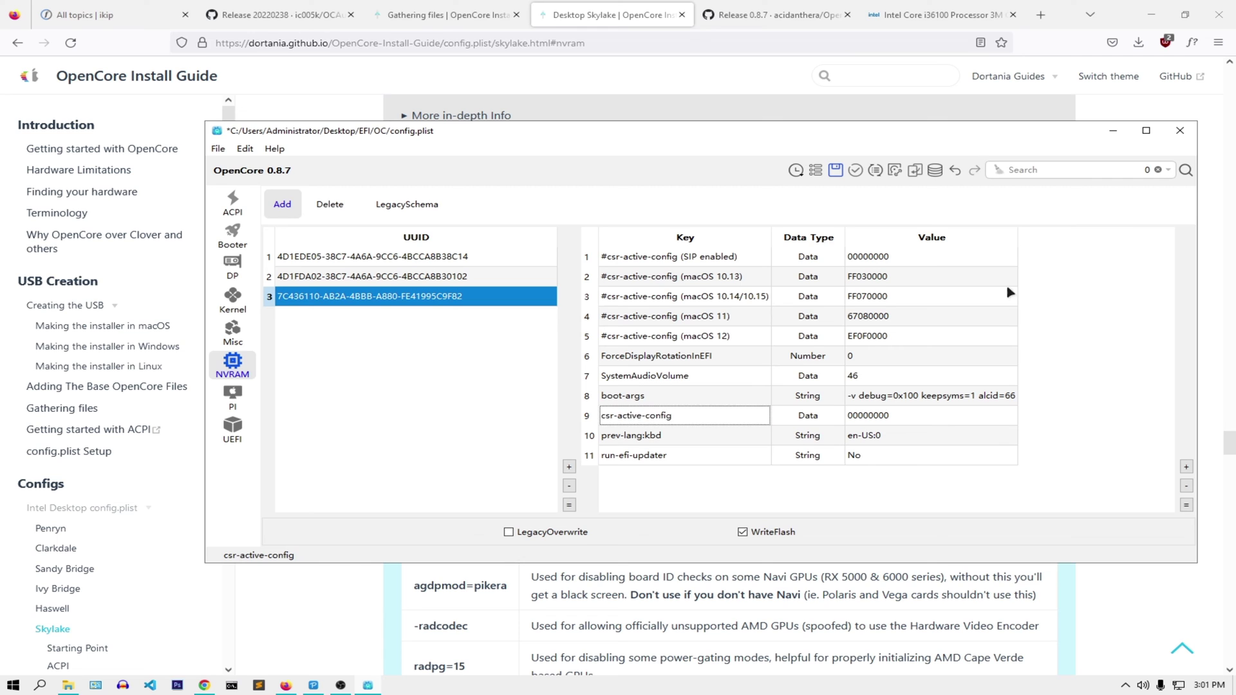
pyautogui.hotkey('ctrl', 's')
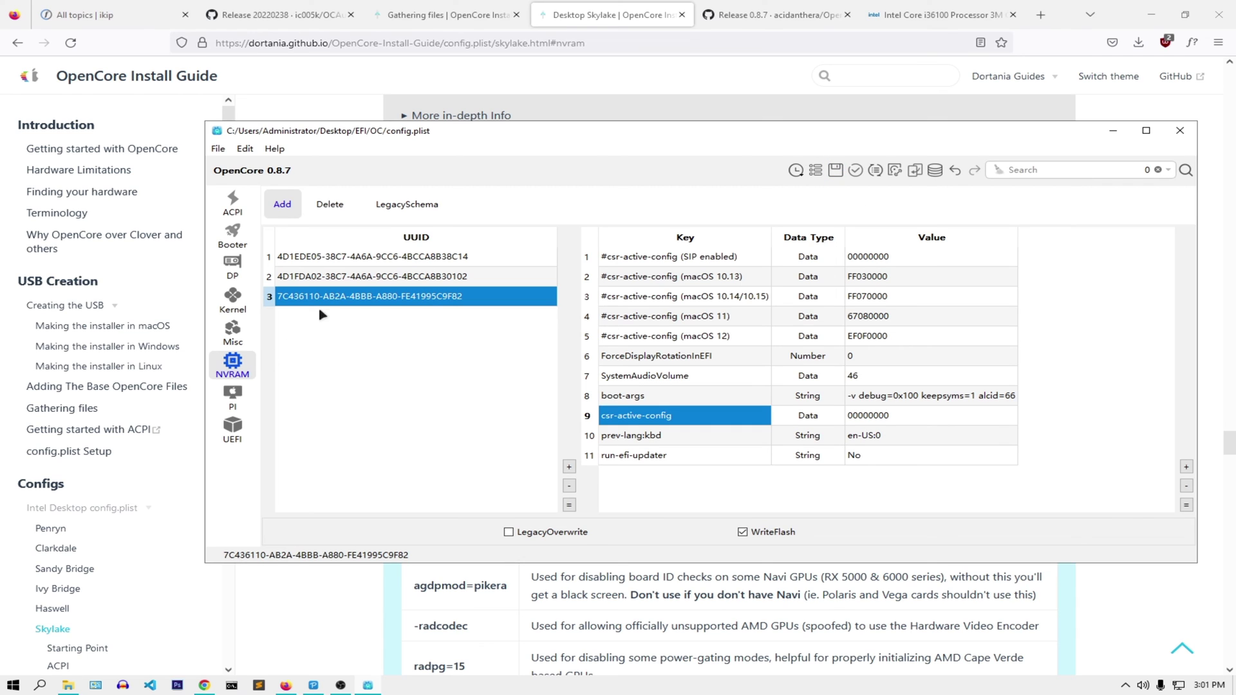
# Step: Review the finished config's PlatformInfo, UEFI, Misc, Kernel, DeviceProperties, Booter and ACPI sections, including the ACPI quirks
pyautogui.click(231, 400)
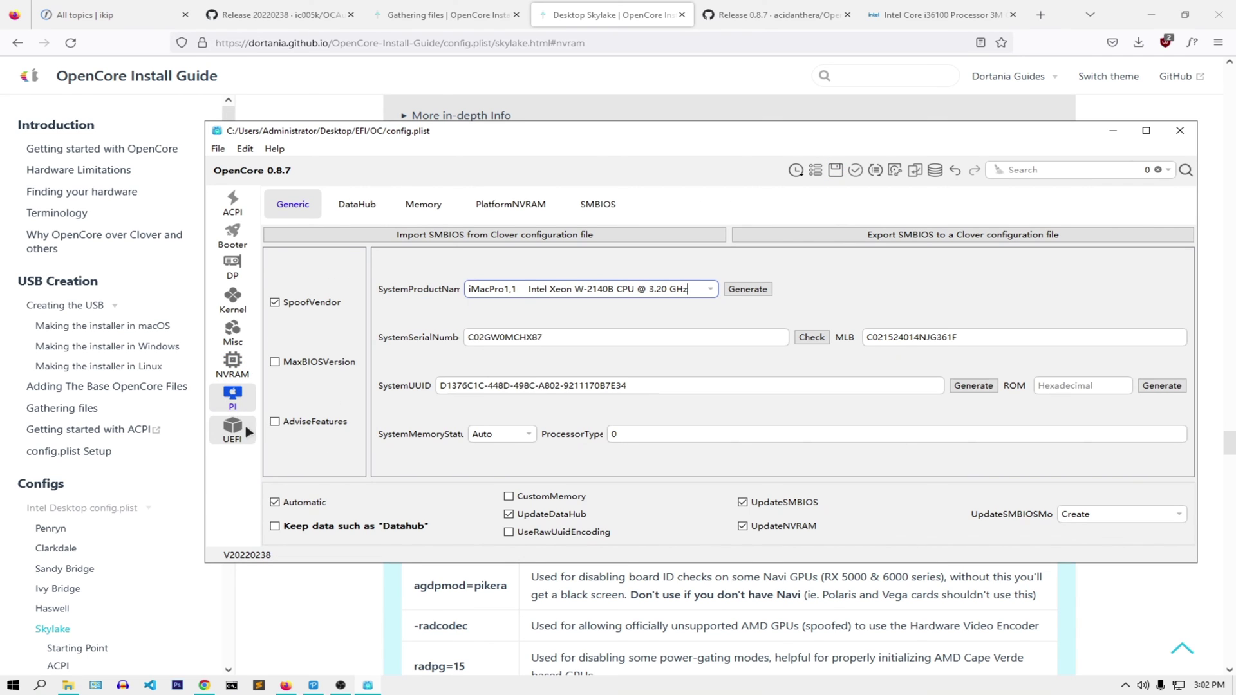
pyautogui.click(255, 433)
pyautogui.click(415, 205)
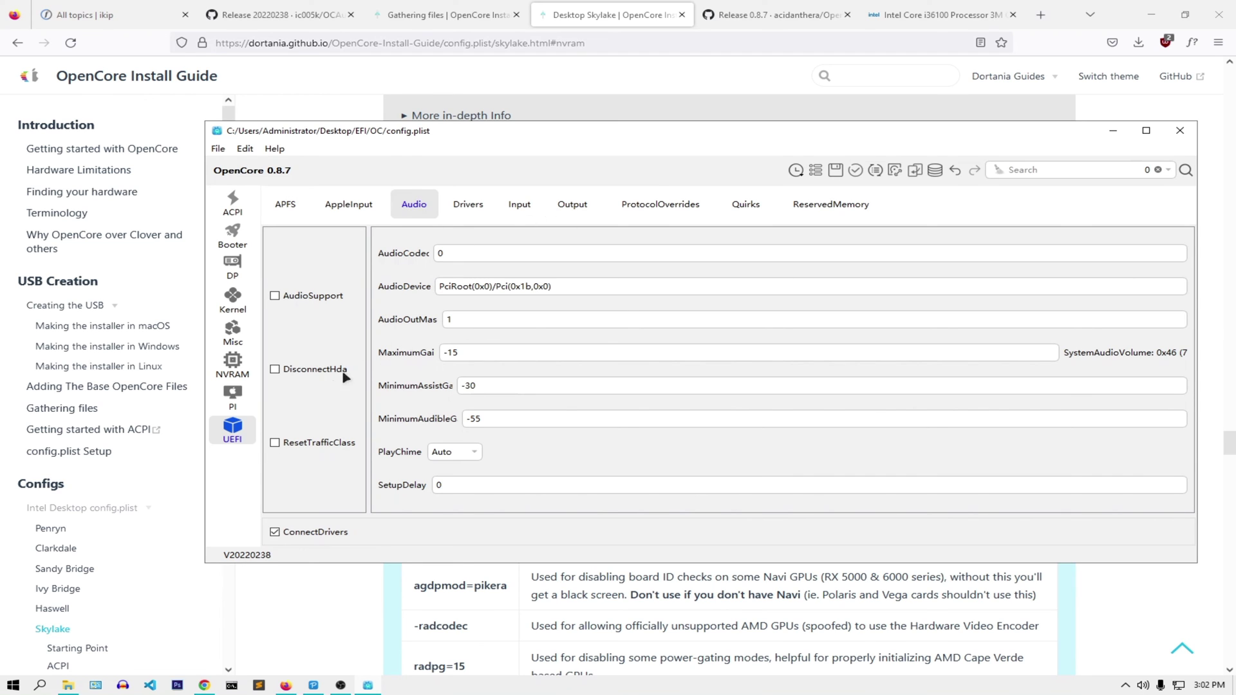
pyautogui.click(473, 207)
pyautogui.click(544, 211)
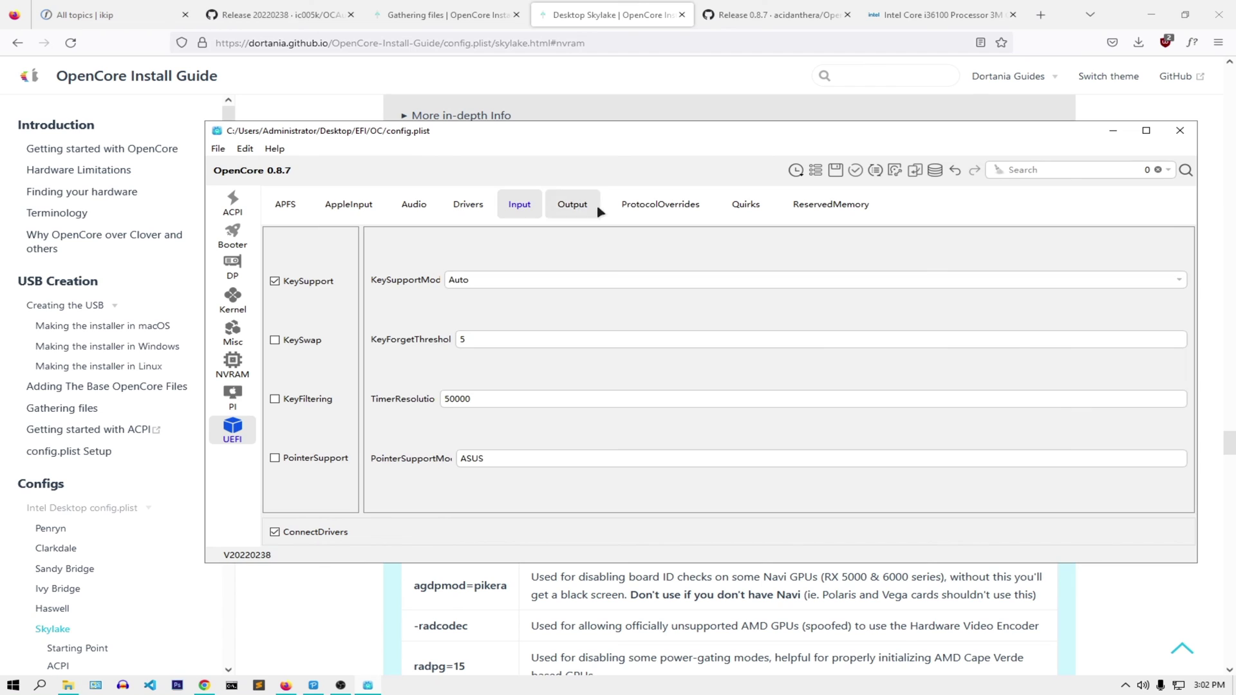
pyautogui.click(281, 214)
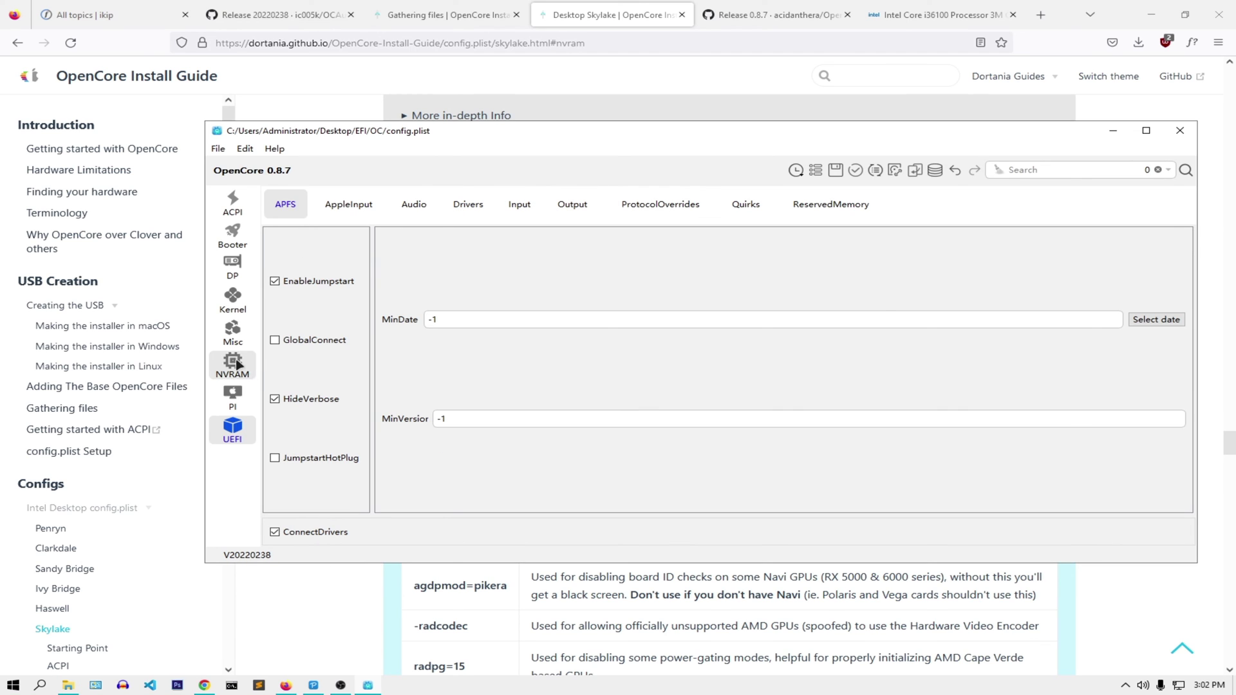
pyautogui.click(236, 337)
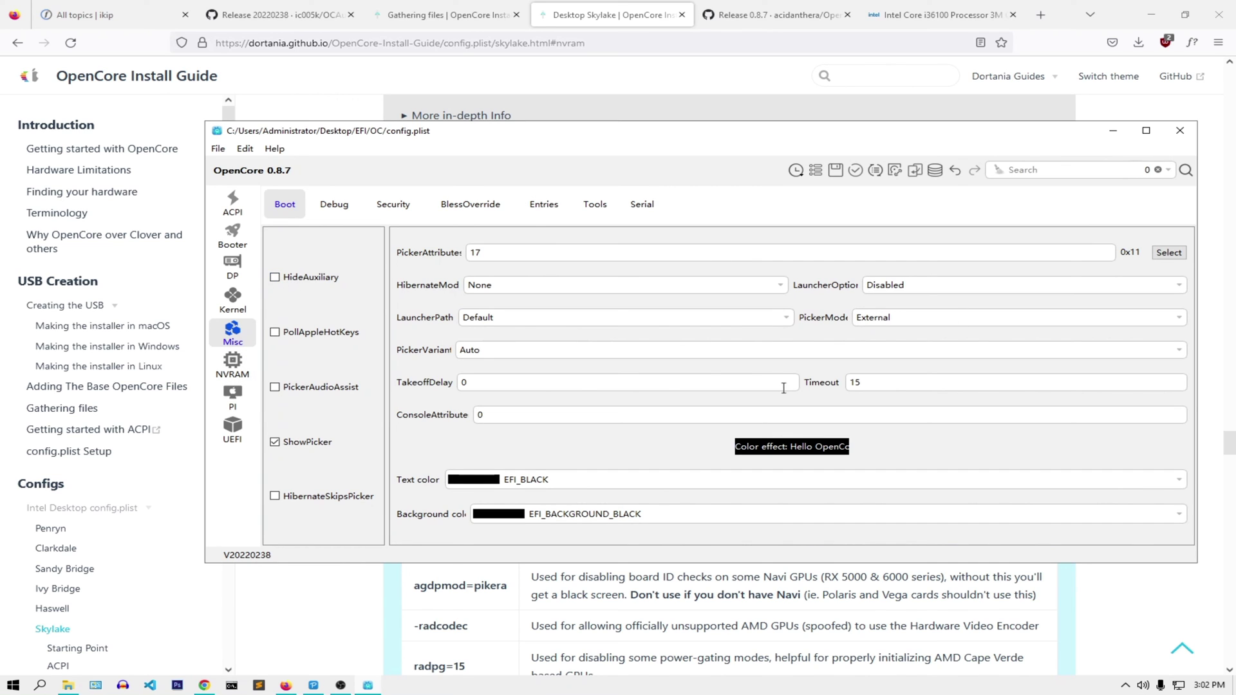
pyautogui.click(232, 300)
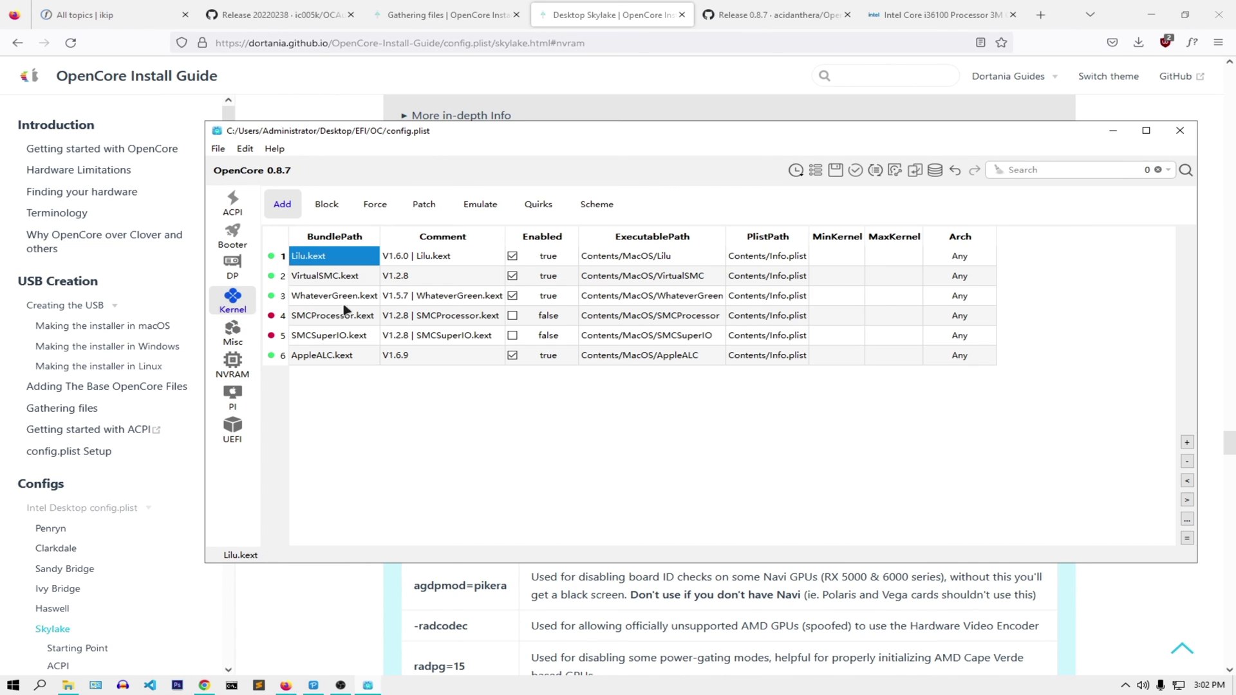
pyautogui.click(232, 265)
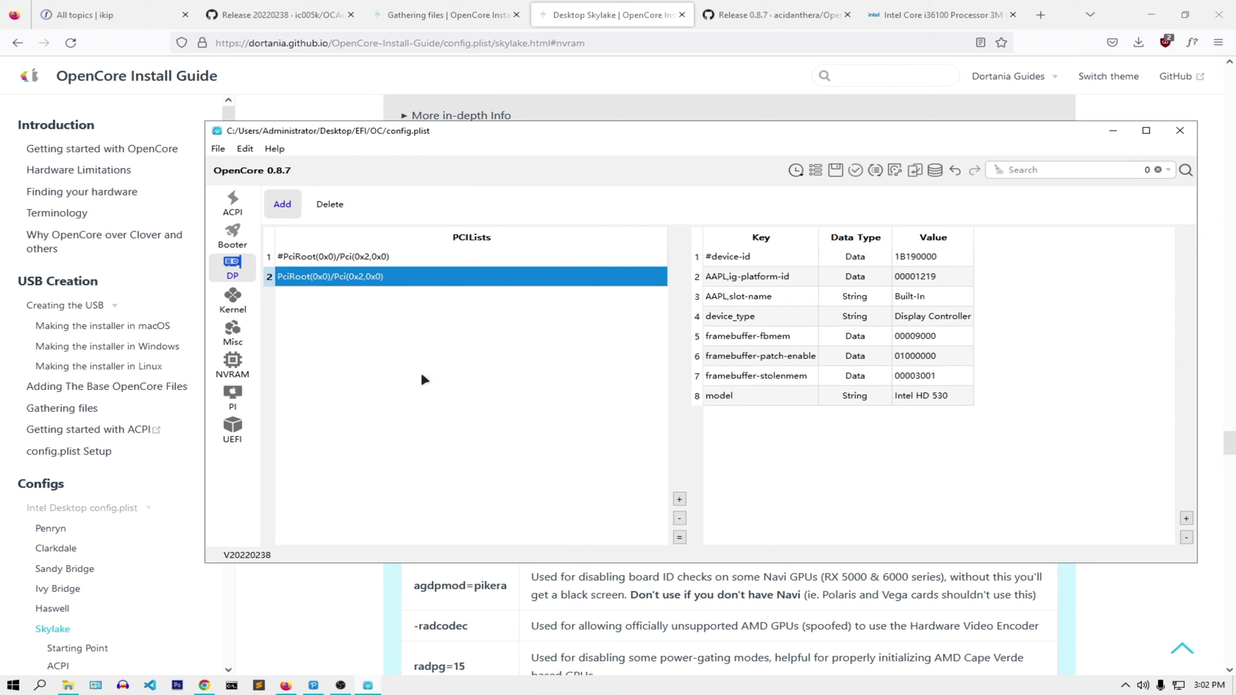
pyautogui.click(232, 237)
pyautogui.click(234, 212)
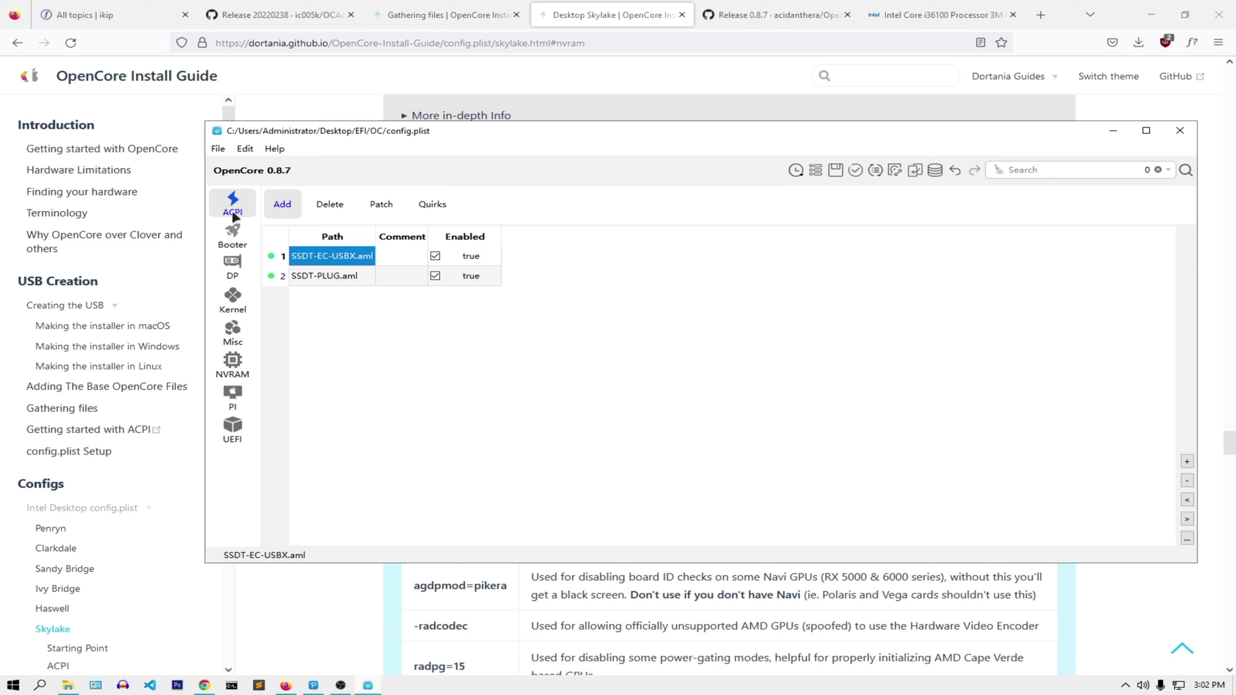
pyautogui.click(426, 204)
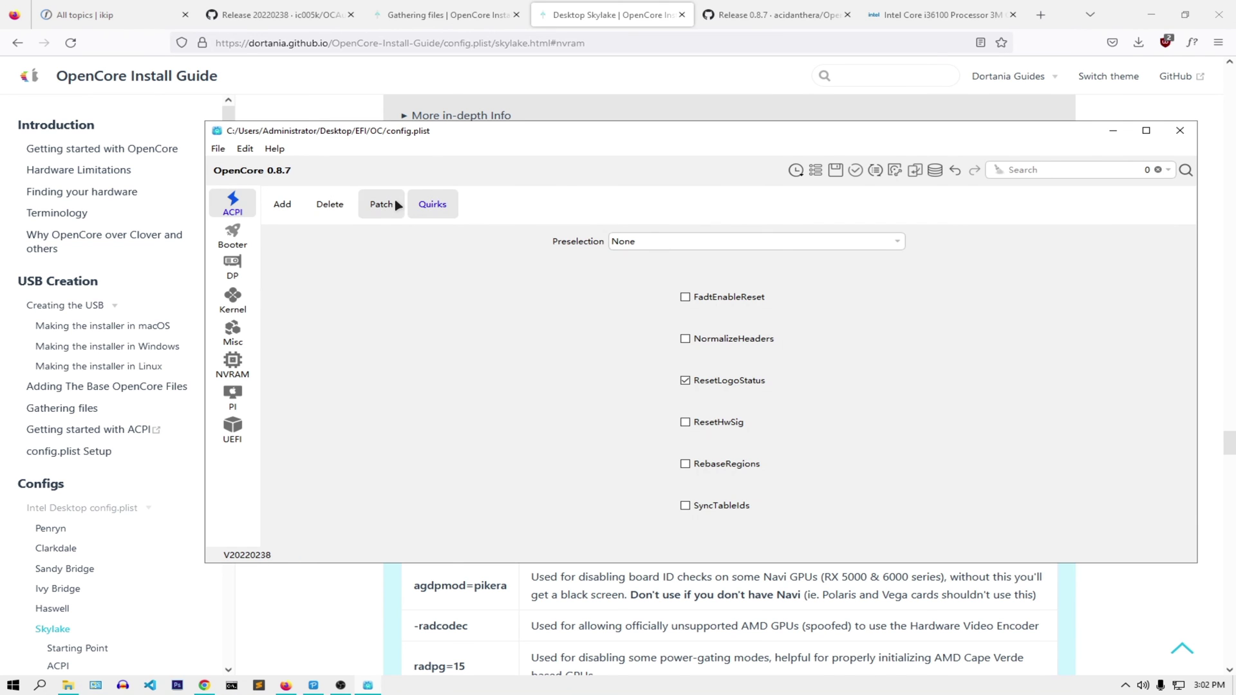
# Step: Switch to Firefox and read the Skylake guide from the GPU-specific boot-args through PlatformInfo to the UEFI section
pyautogui.click(635, 18)
pyautogui.scroll(-10, 568, 318)
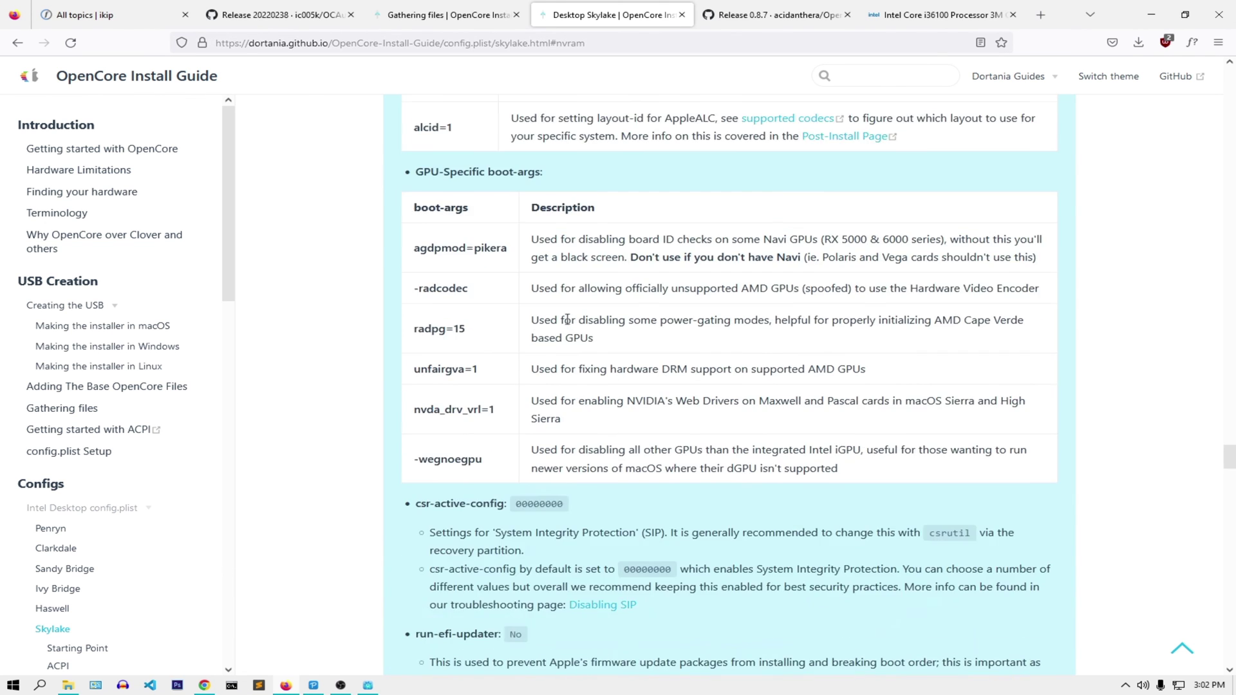
pyautogui.scroll(-15, 569, 318)
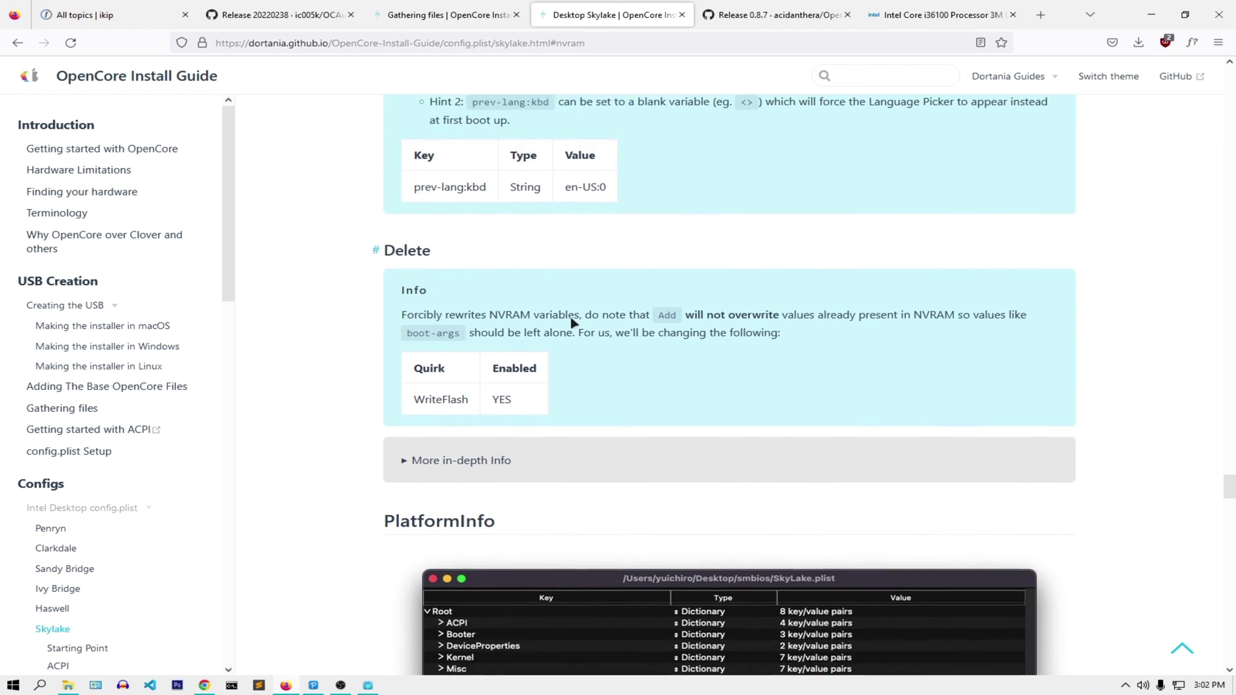
pyautogui.scroll(-6, 568, 319)
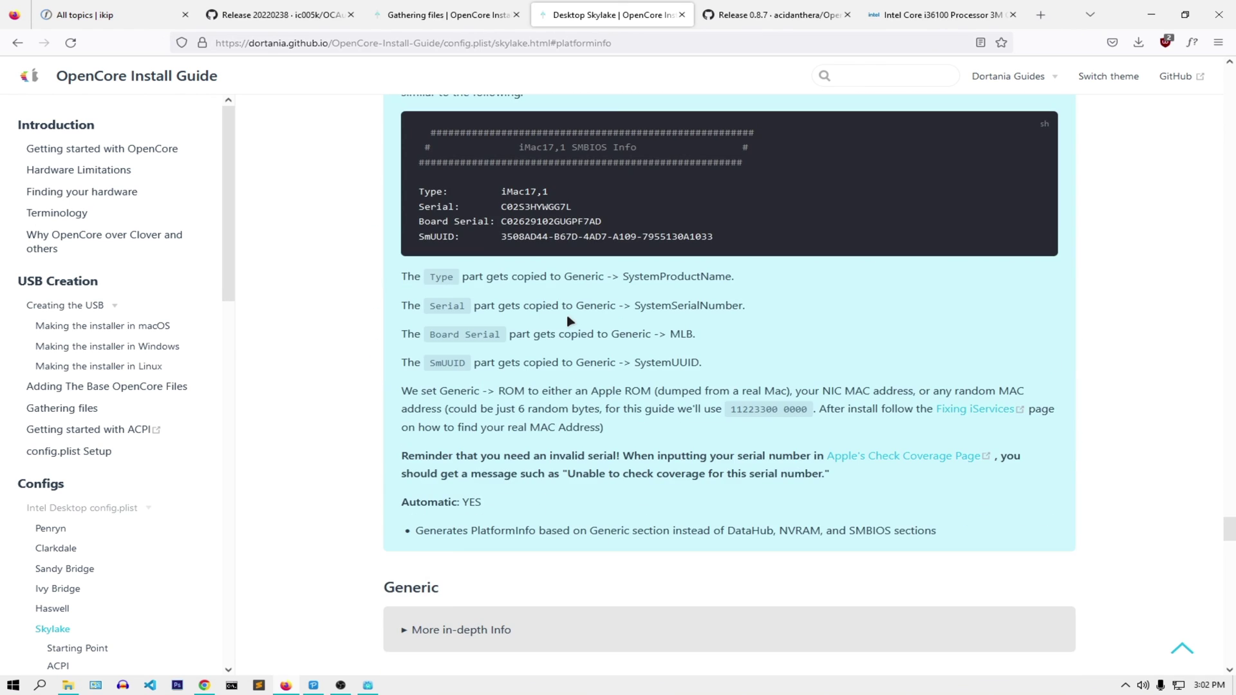
pyautogui.scroll(-6, 569, 320)
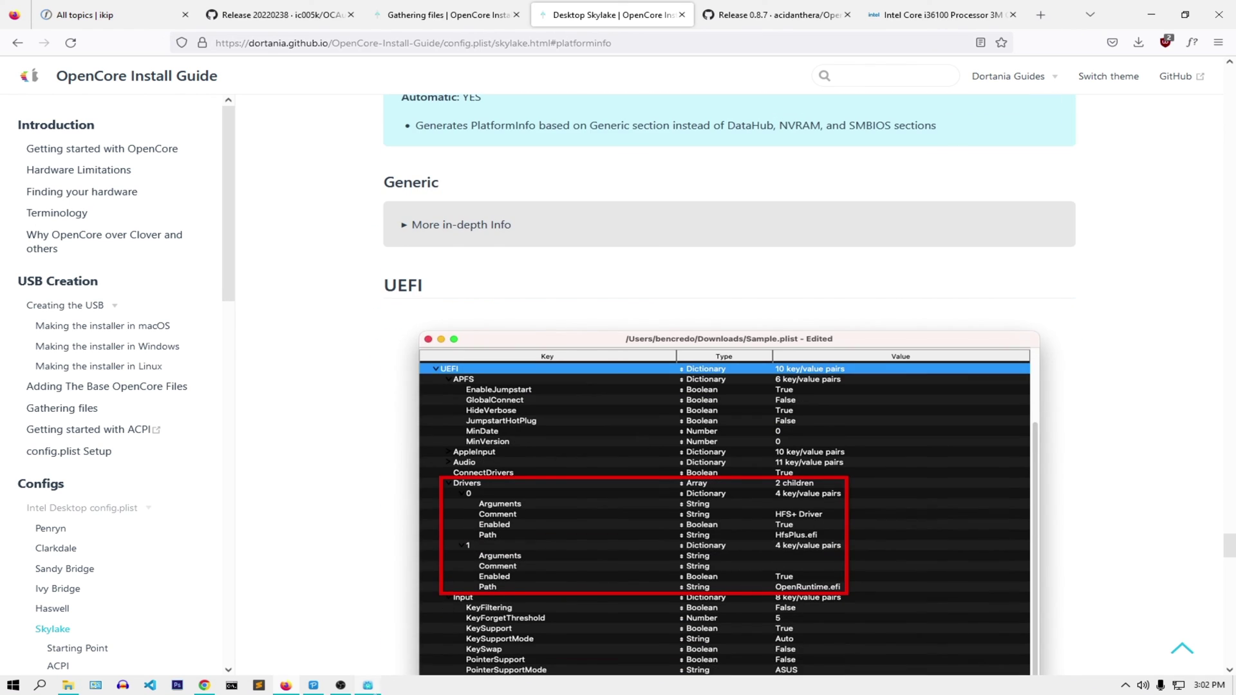
# Step: Return to the OCAT config editor, close it, and minimize Firefox to show the desktop
pyautogui.moveTo(367, 685)
pyautogui.click(344, 625)
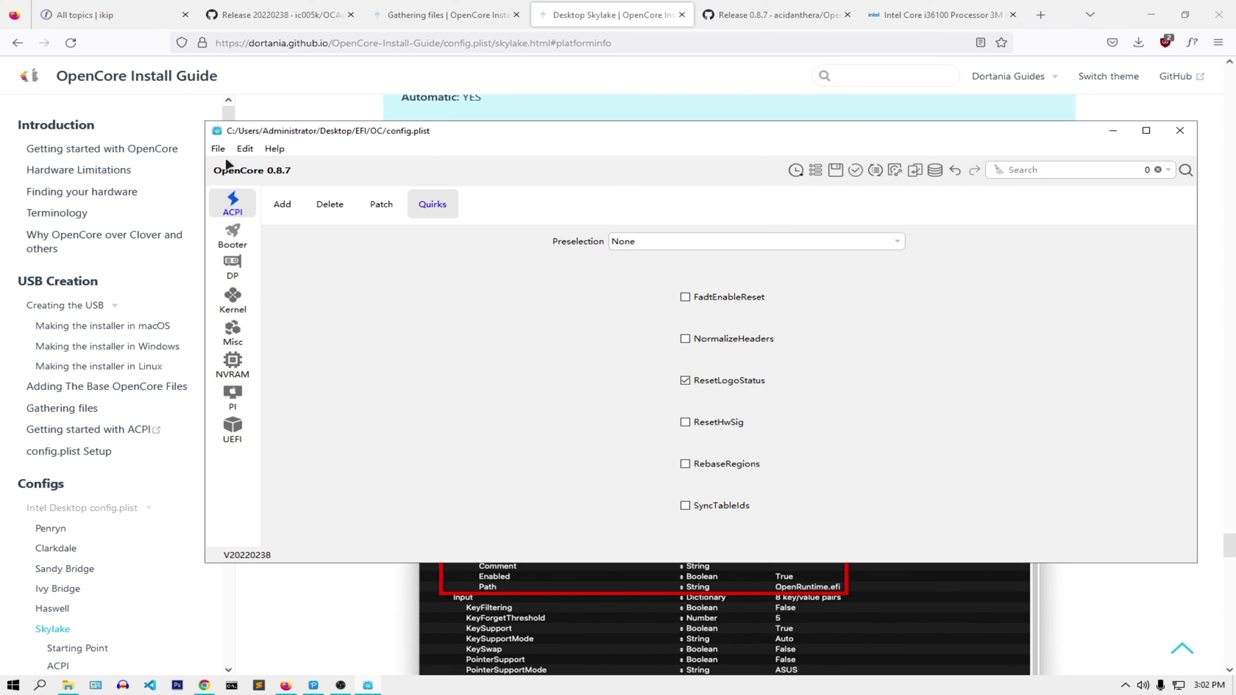
pyautogui.click(1181, 131)
pyautogui.click(1151, 15)
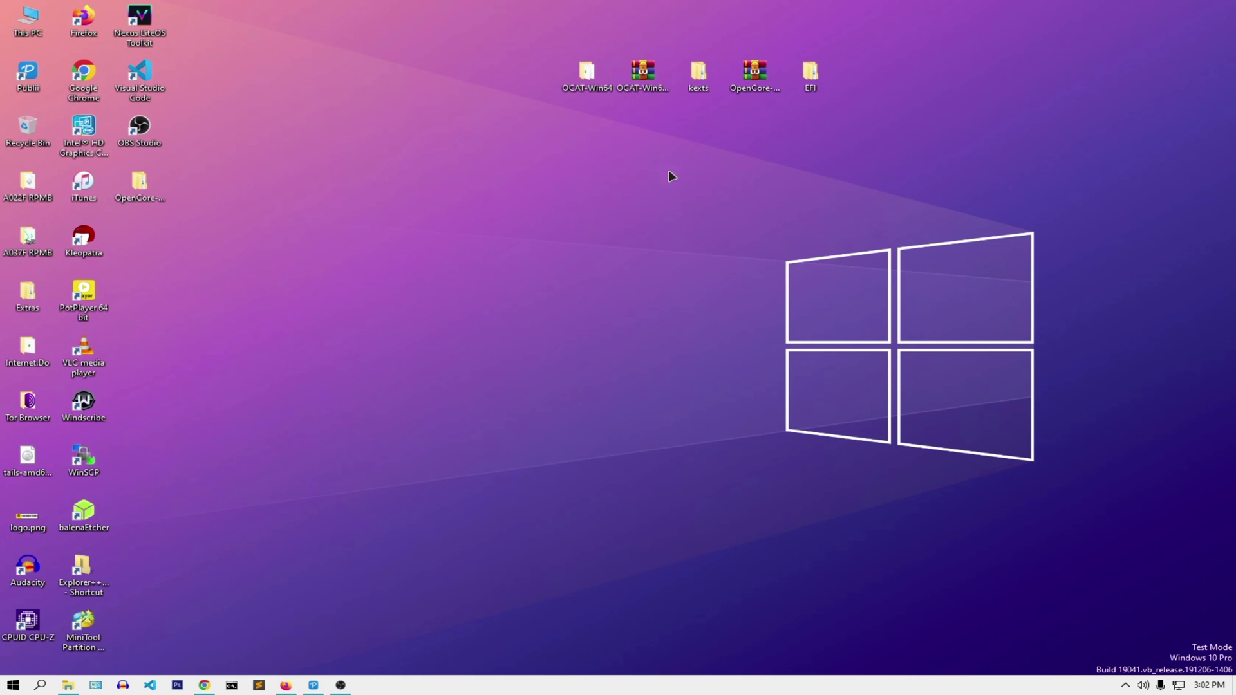
# Step: Open the EFI folder's OC subfolder on the desktop and examine its Tools, Resources and Drivers folders
pyautogui.doubleClick(810, 72)
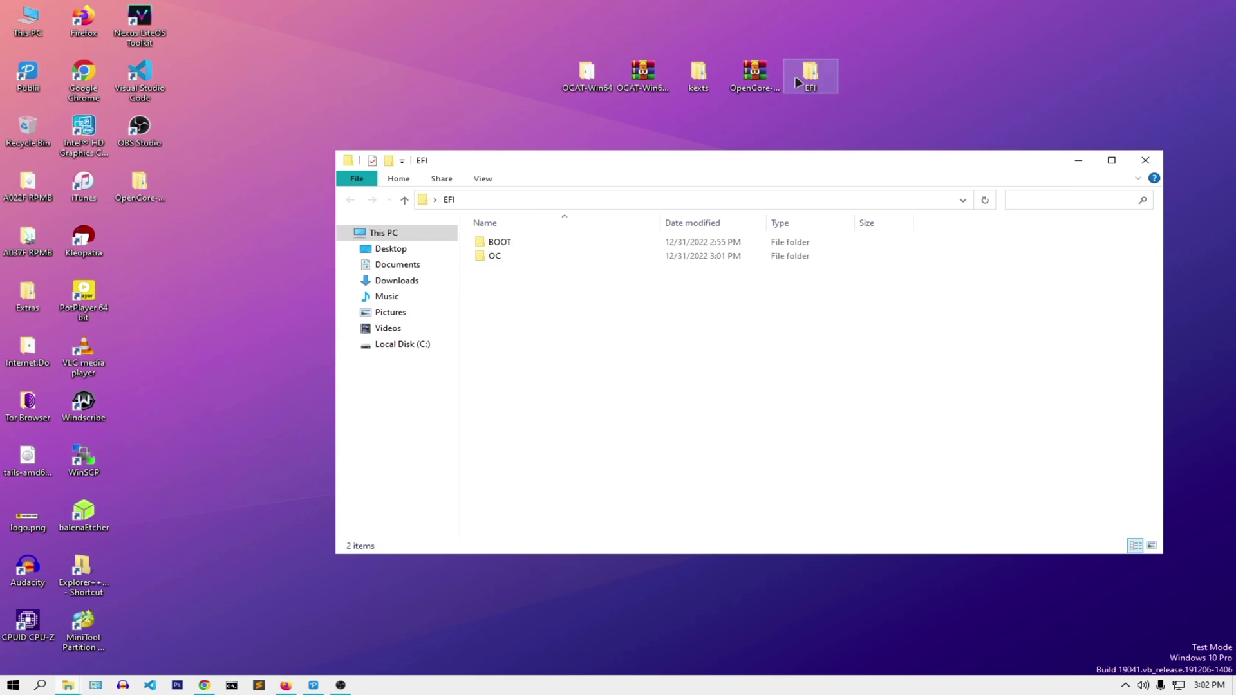
pyautogui.doubleClick(515, 256)
pyautogui.moveTo(674, 182); pyautogui.dragTo(642, 156)
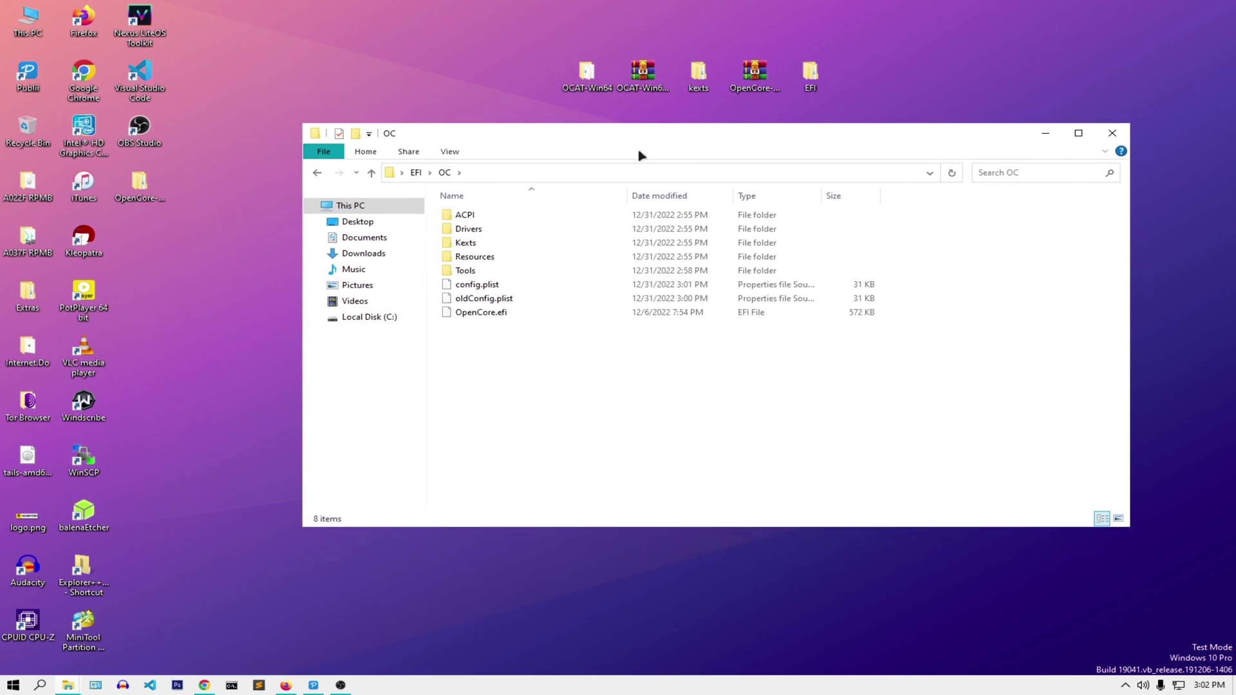
pyautogui.click(493, 273)
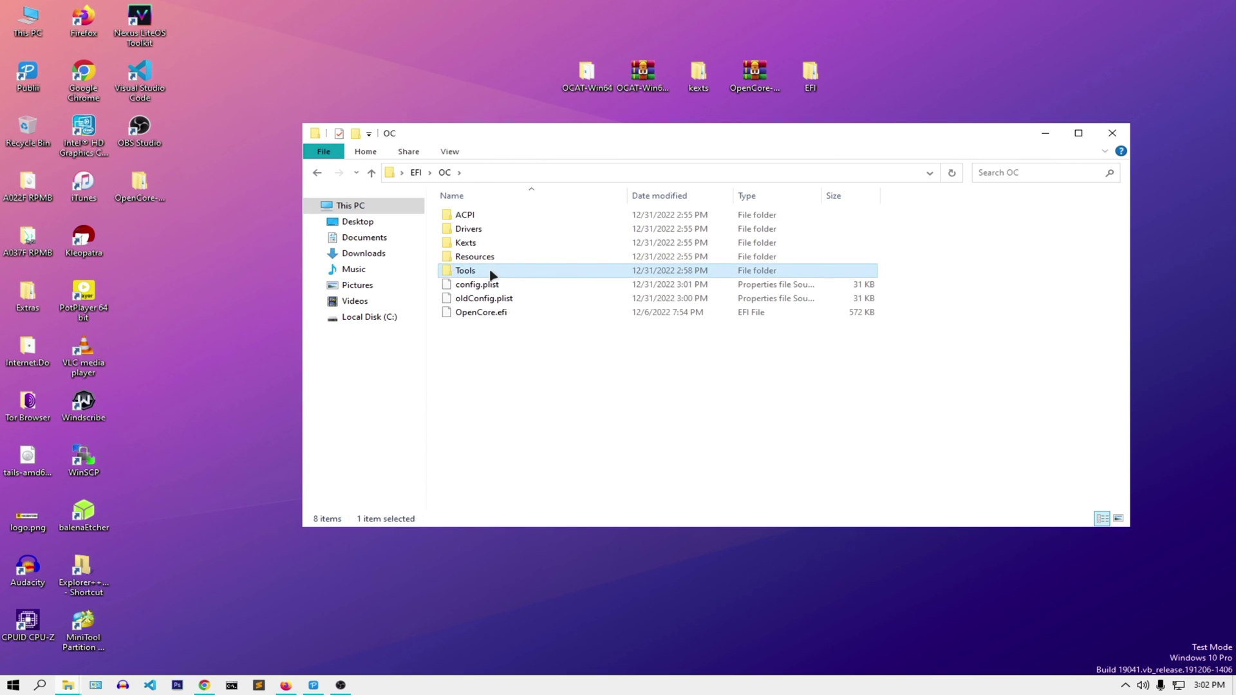
pyautogui.doubleClick(493, 273)
pyautogui.click(317, 173)
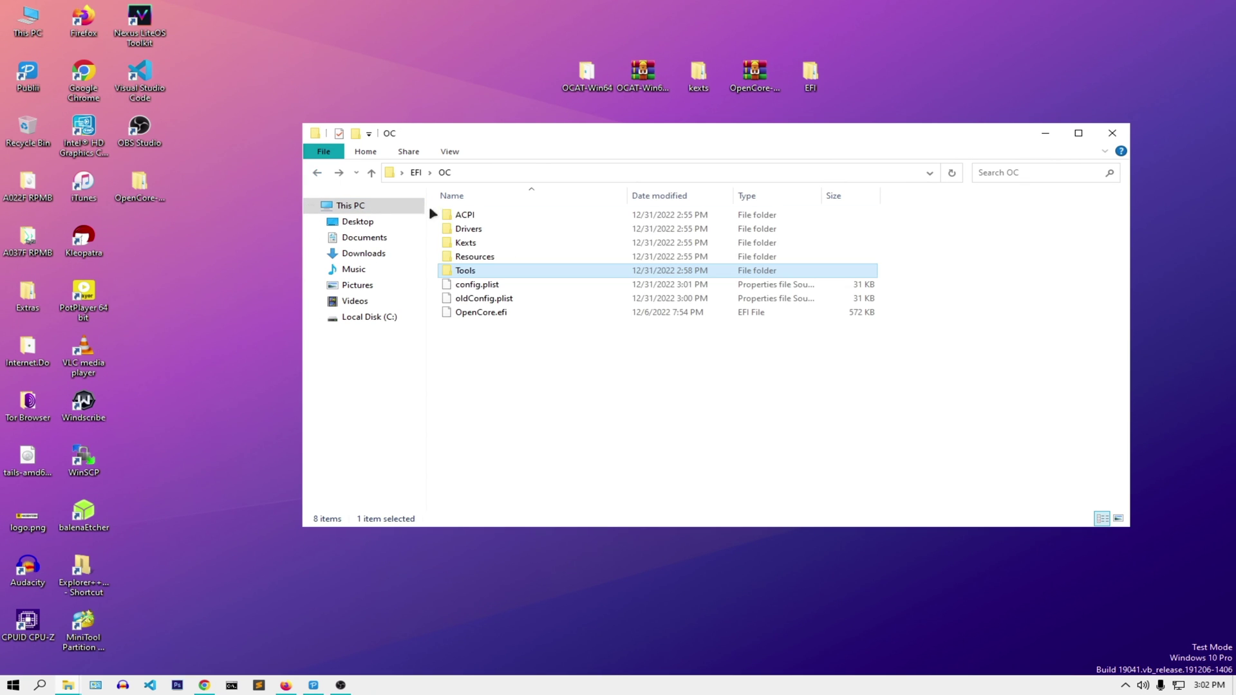
pyautogui.doubleClick(511, 258)
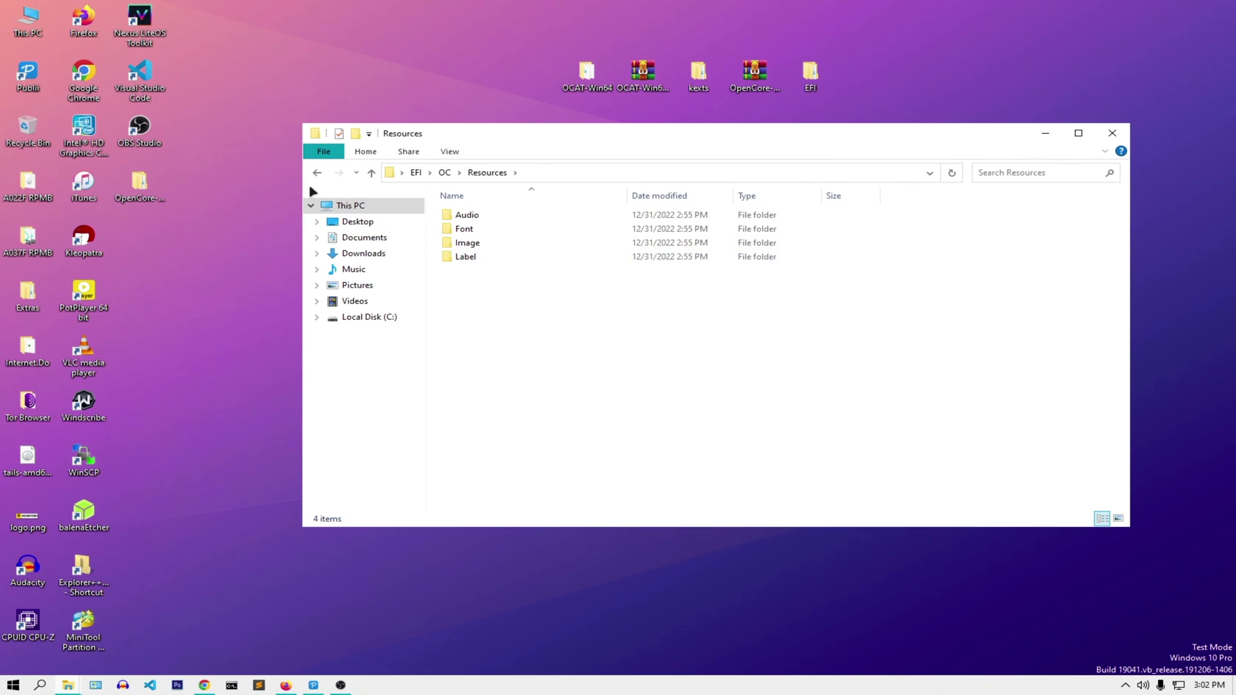
pyautogui.click(317, 172)
pyautogui.doubleClick(499, 230)
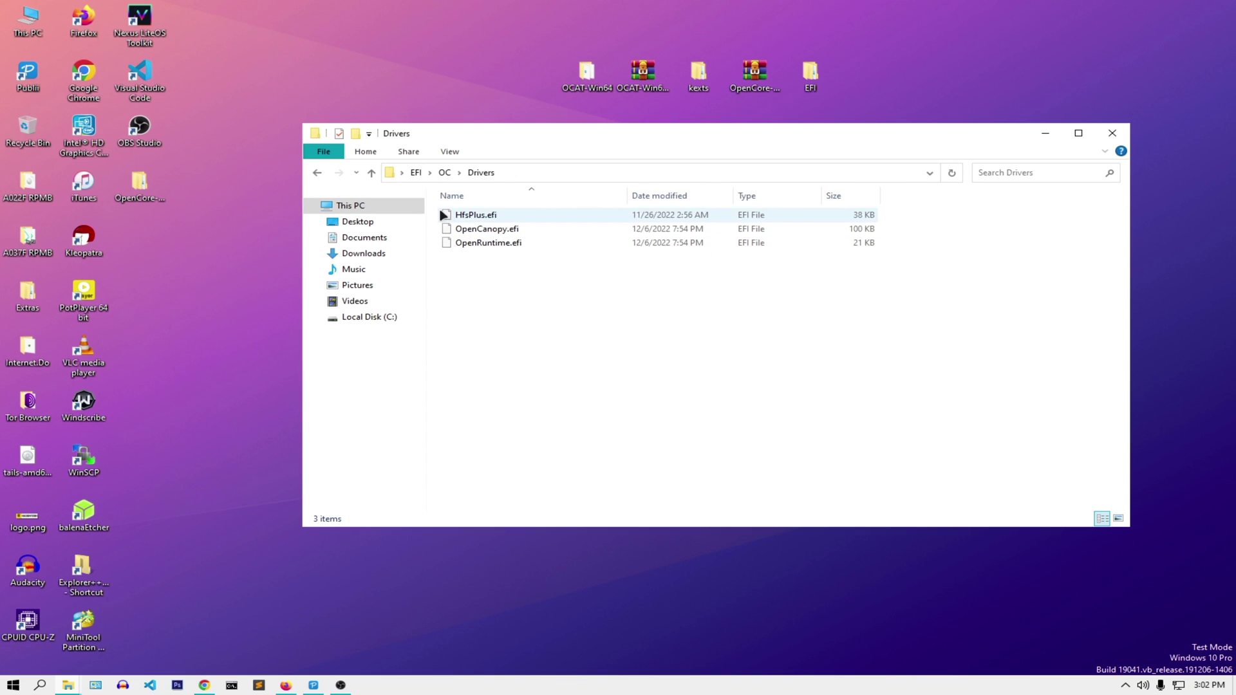
pyautogui.click(317, 174)
pyautogui.click(265, 325)
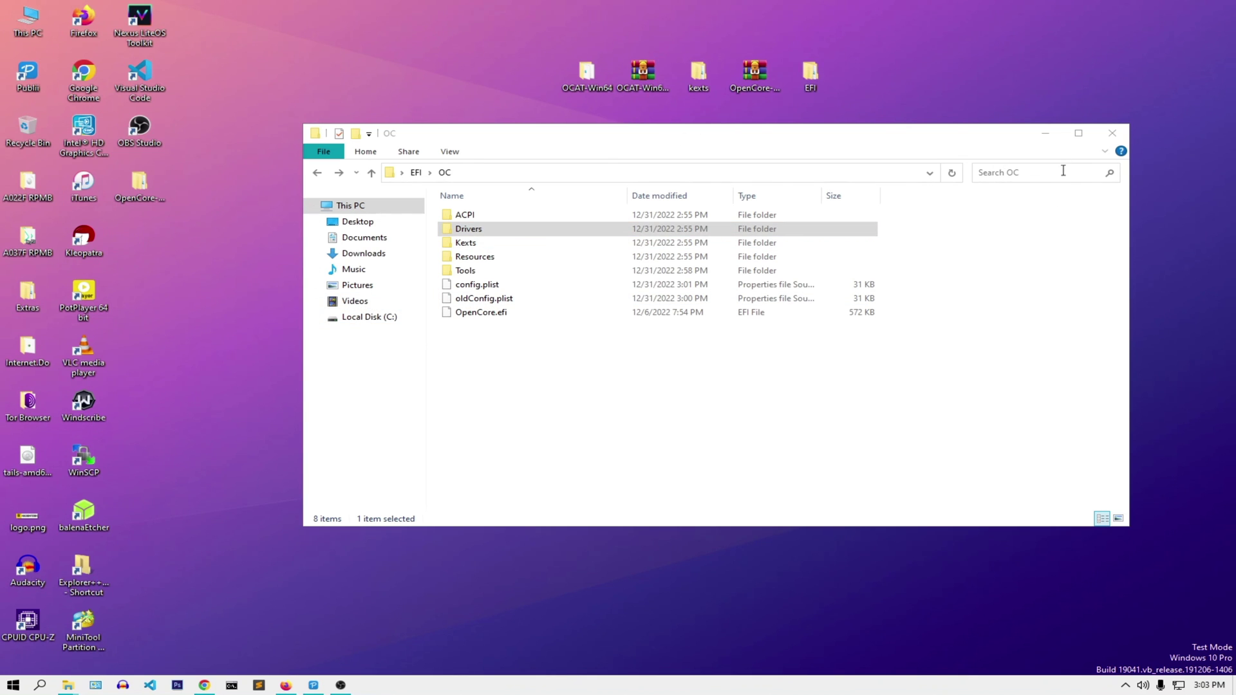
# Step: Minimize the OC folder window to show the build files on the desktop
pyautogui.click(1053, 136)
pyautogui.moveTo(774, 151); pyautogui.dragTo(543, 80)
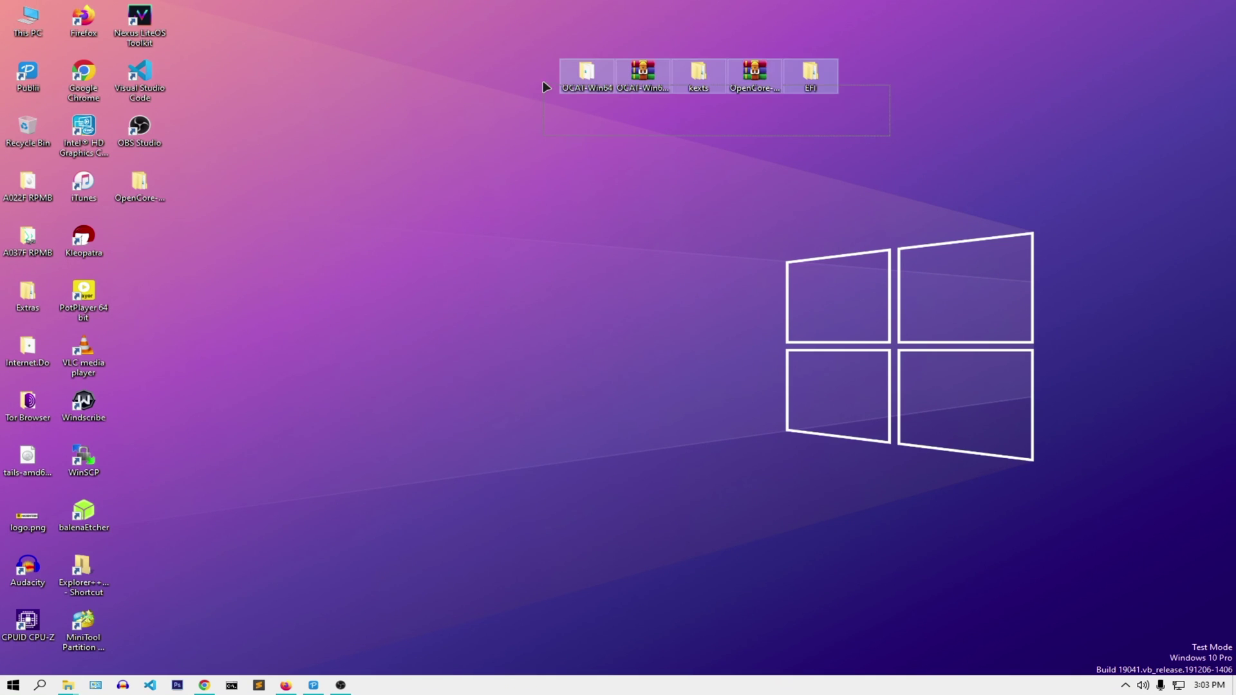
pyautogui.click(517, 200)
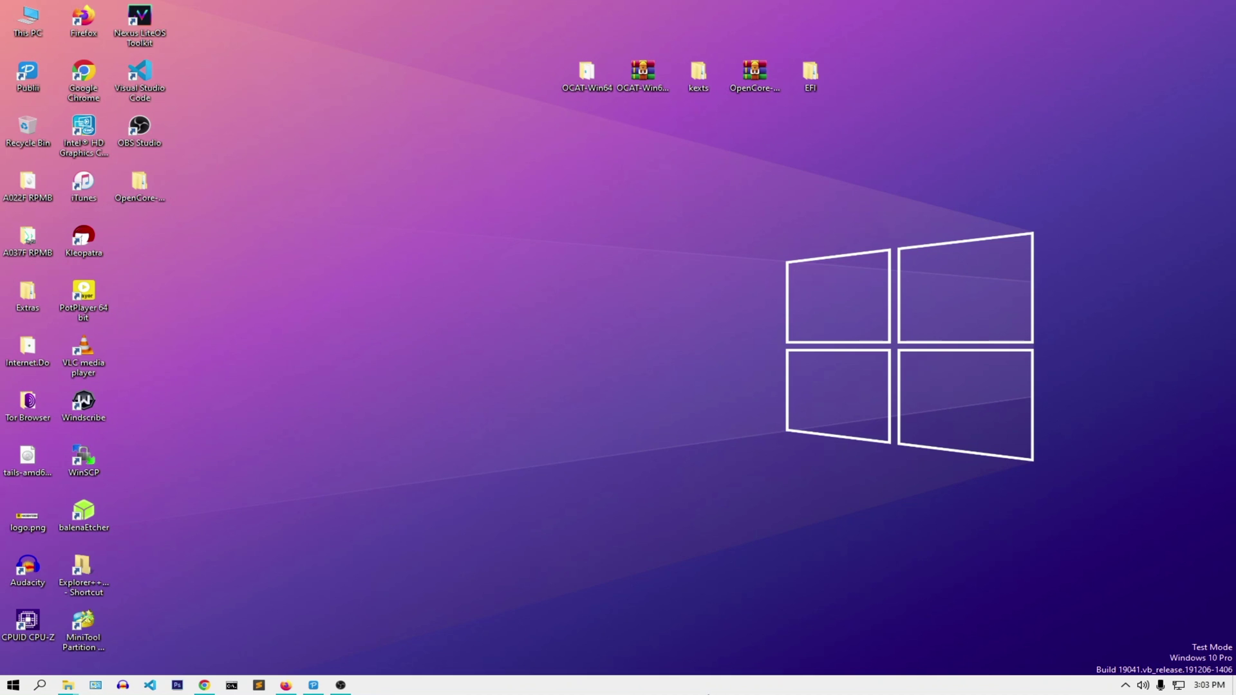
# Step: Switch to Firefox and look through the OpenCore release, Intel i3-6100, Skylake guide, Gathering files and OCAuxiliaryTools release pages
pyautogui.click(285, 686)
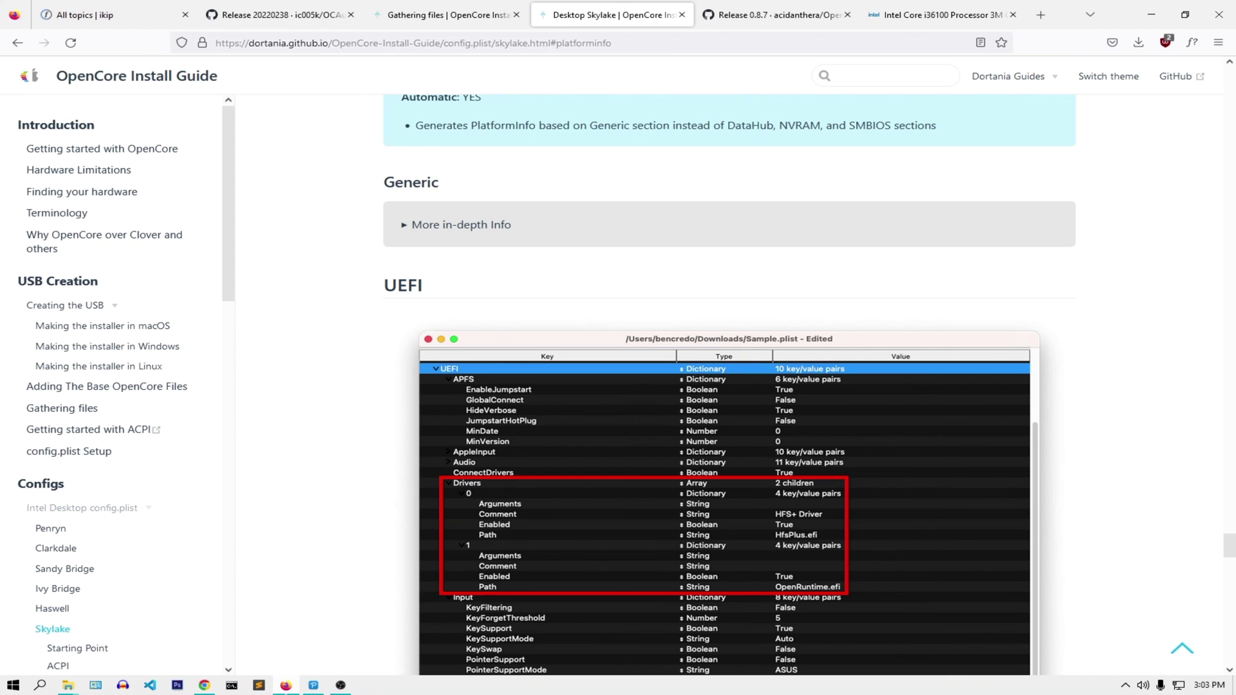
pyautogui.click(733, 18)
pyautogui.click(927, 15)
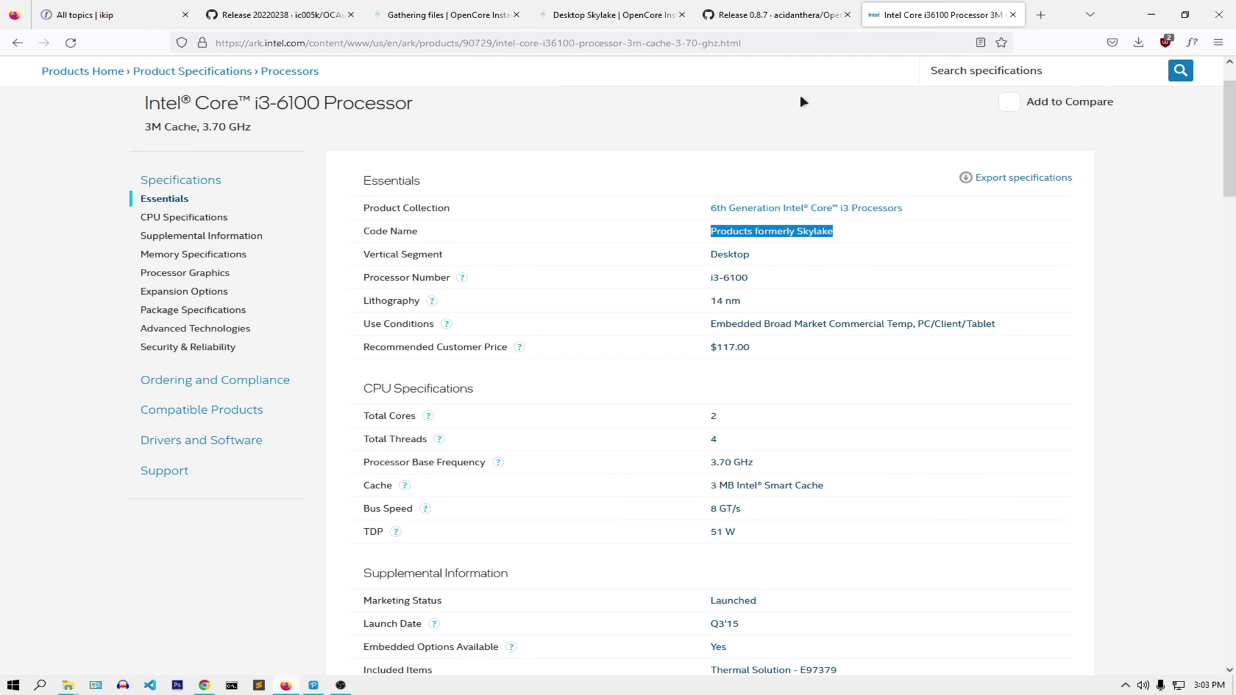
pyautogui.click(598, 13)
pyautogui.click(445, 14)
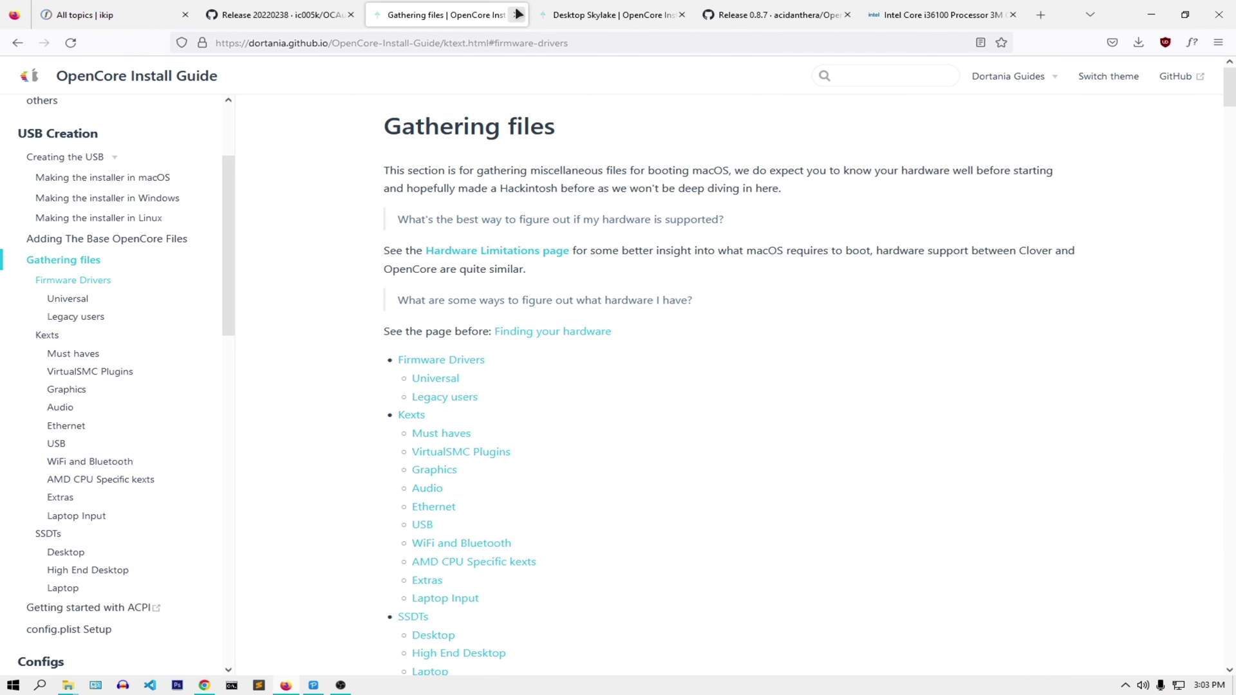
pyautogui.click(346, 19)
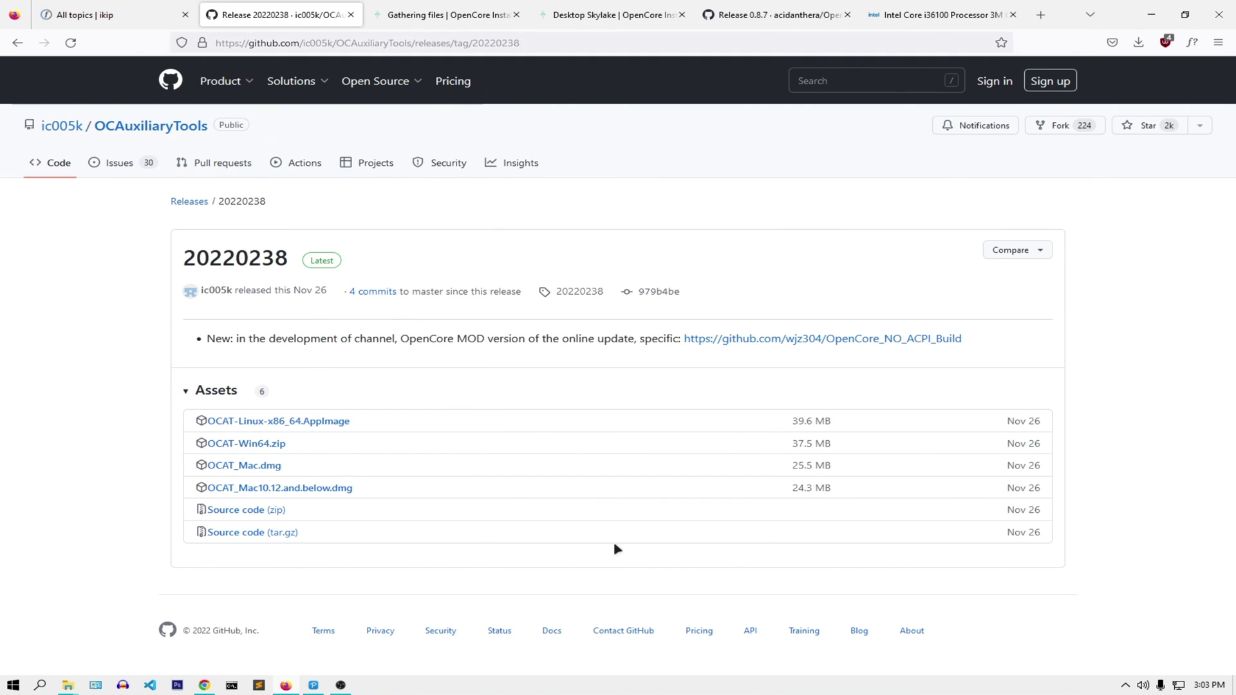
pyautogui.click(1125, 686)
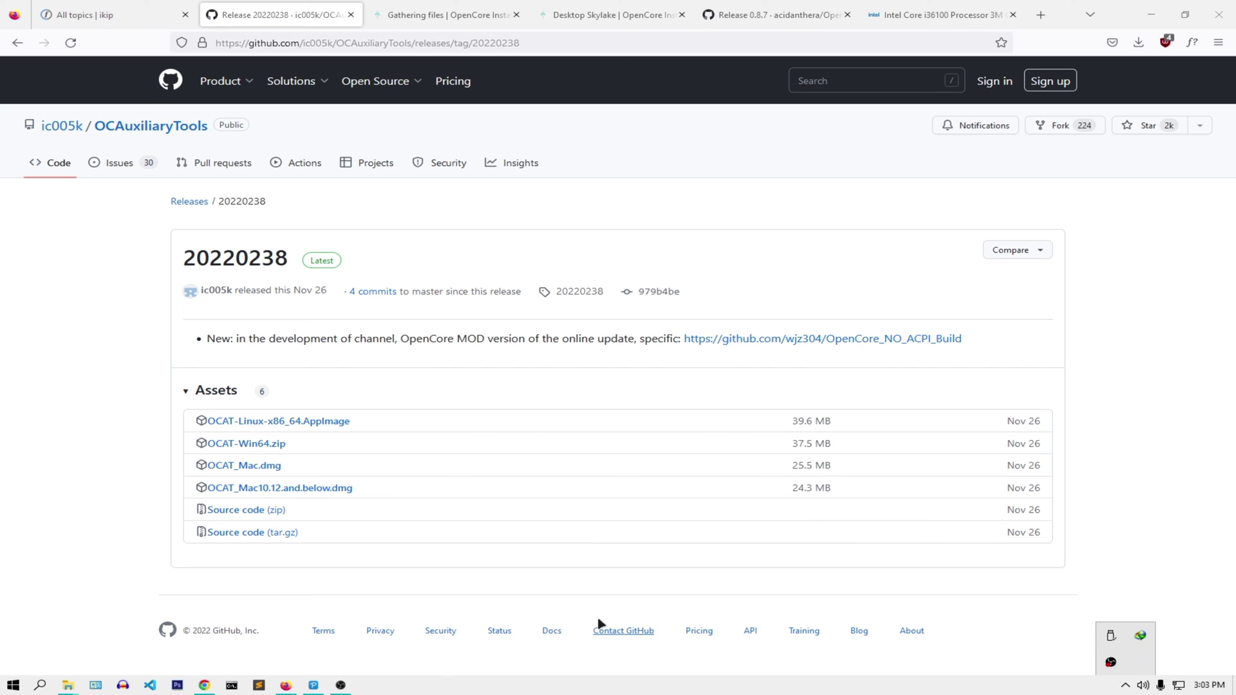
pyautogui.click(644, 619)
# Step: Read the Intel BIOS settings at the end of the Skylake guide and minimize Firefox
pyautogui.click(663, 12)
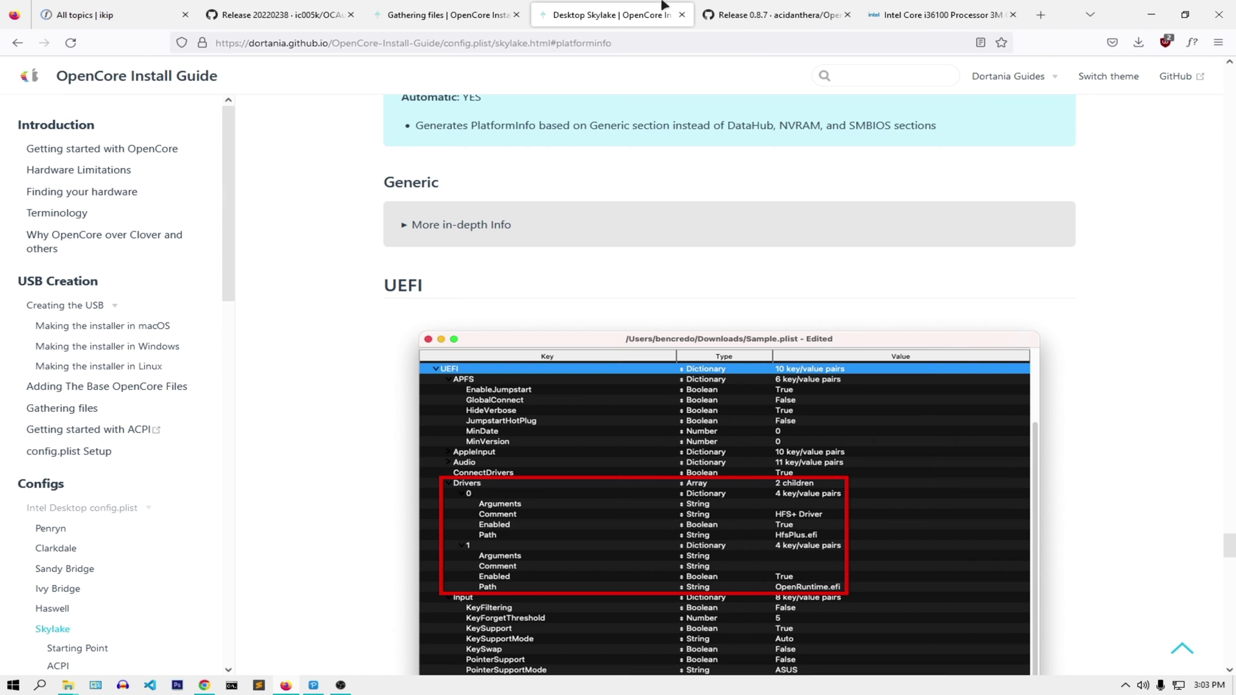
pyautogui.scroll(-10, 547, 212)
pyautogui.scroll(-20, 547, 206)
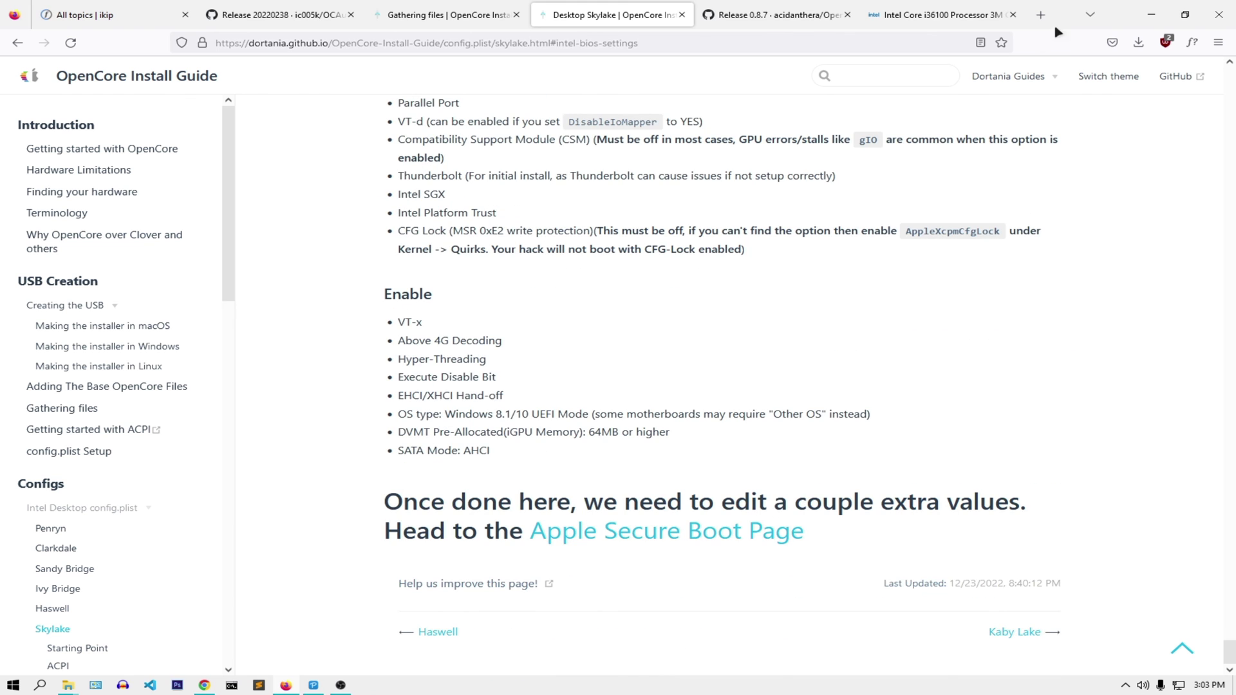
pyautogui.click(1152, 14)
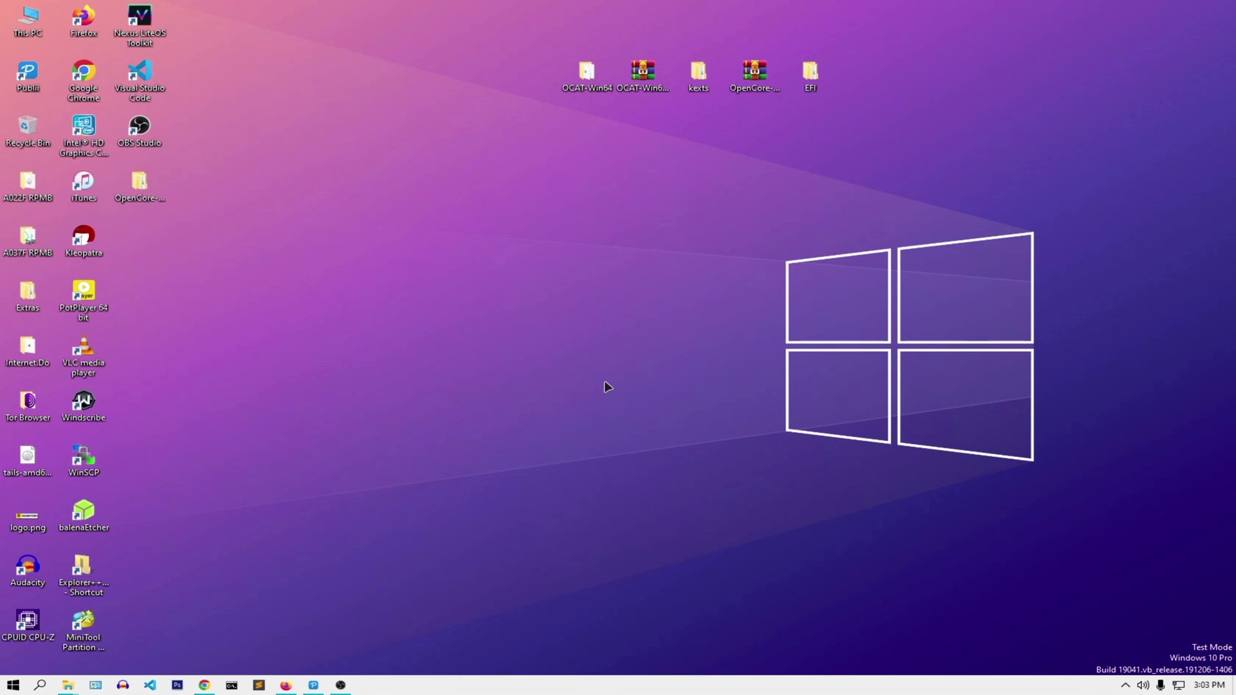
# Step: Open the desktop EFI folder's OC subfolder and examine its Kexts, Drivers and Tools folders
pyautogui.doubleClick(813, 75)
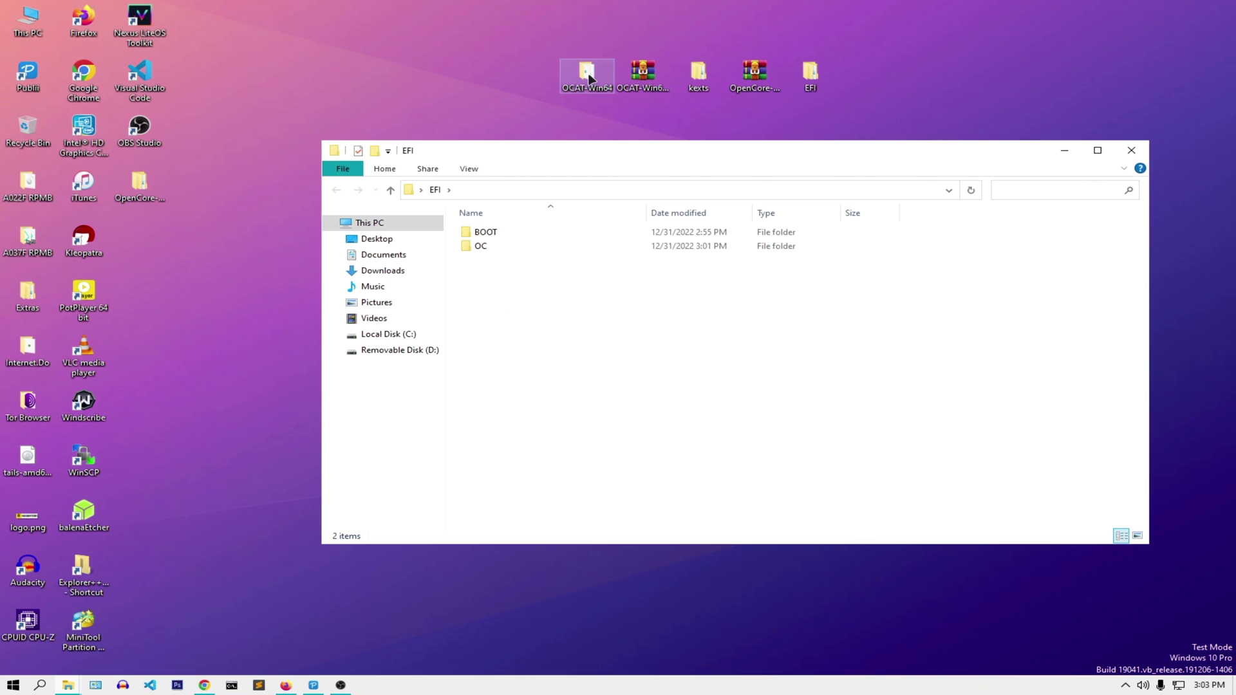
pyautogui.doubleClick(497, 250)
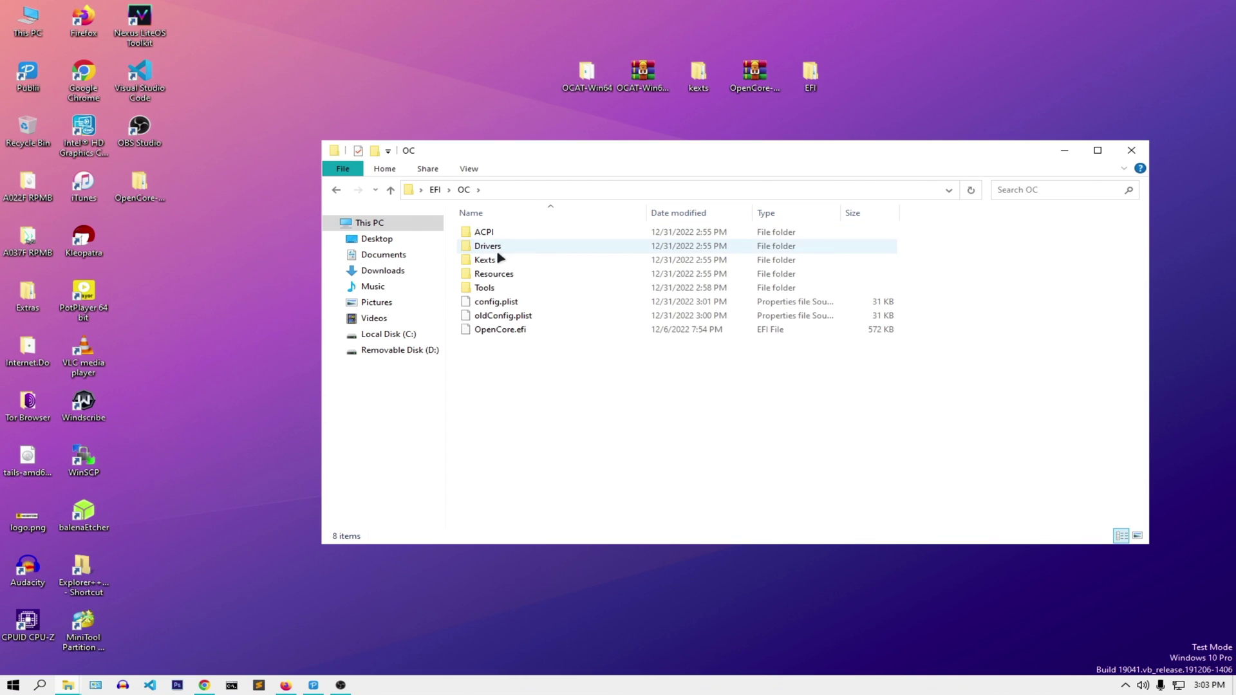
pyautogui.doubleClick(500, 260)
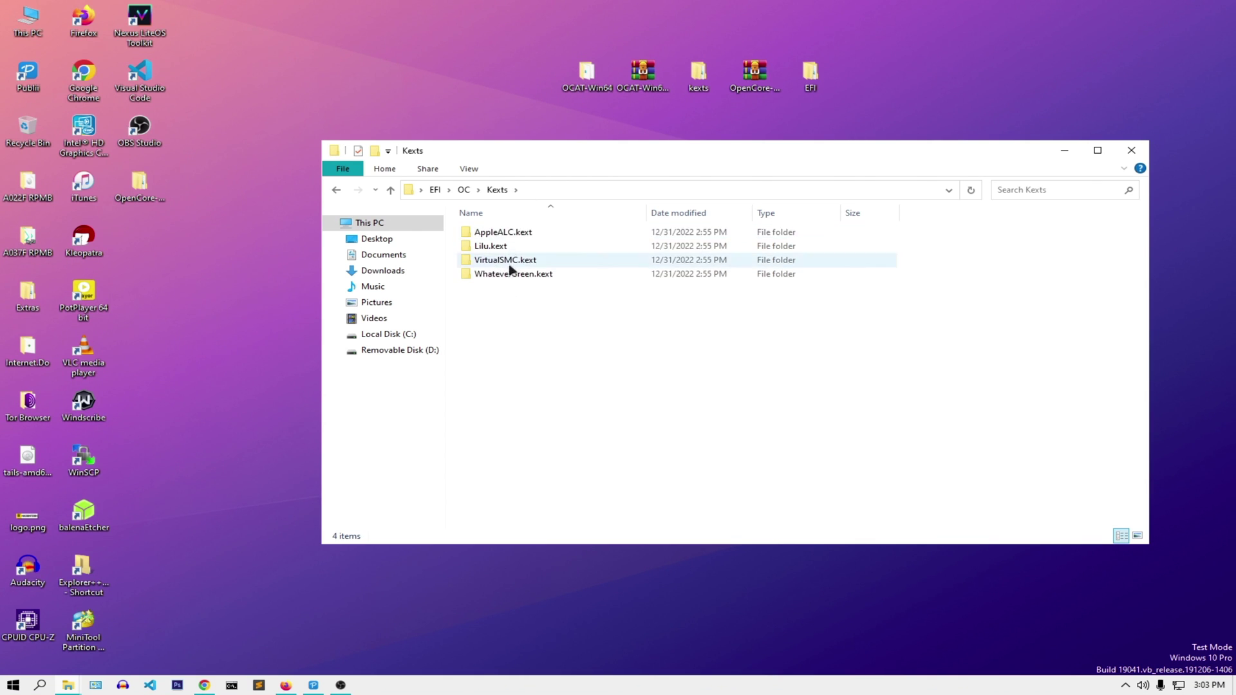
pyautogui.click(336, 190)
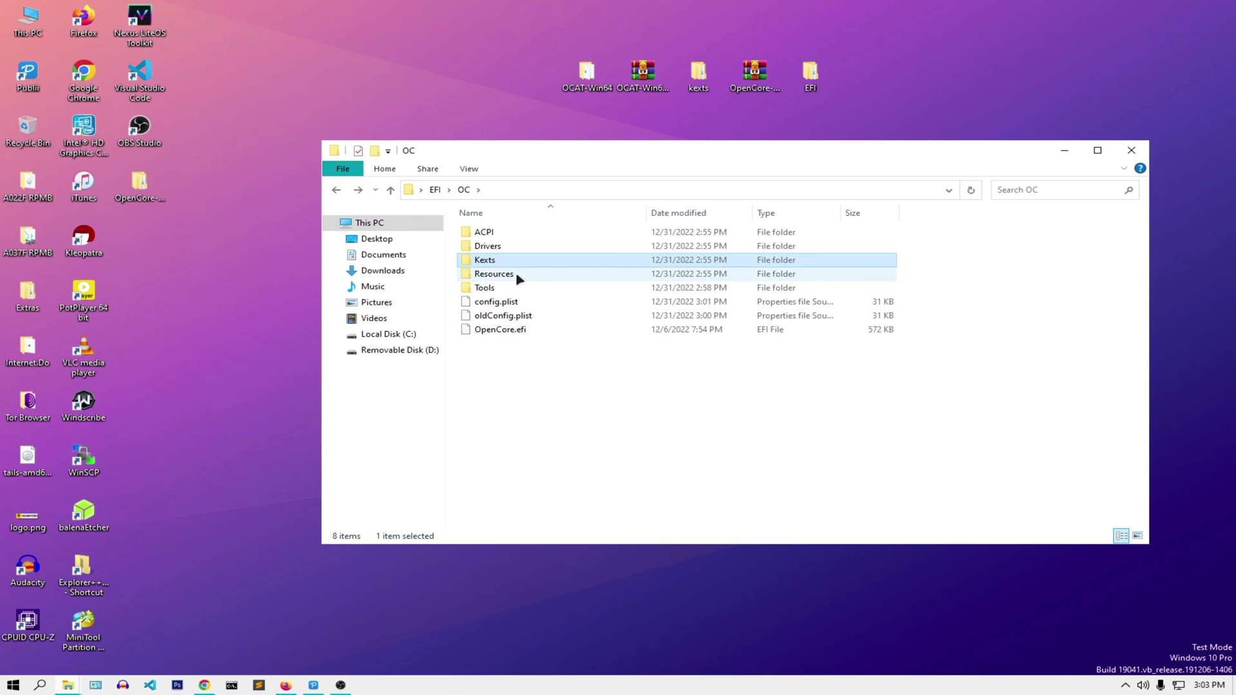
pyautogui.doubleClick(515, 247)
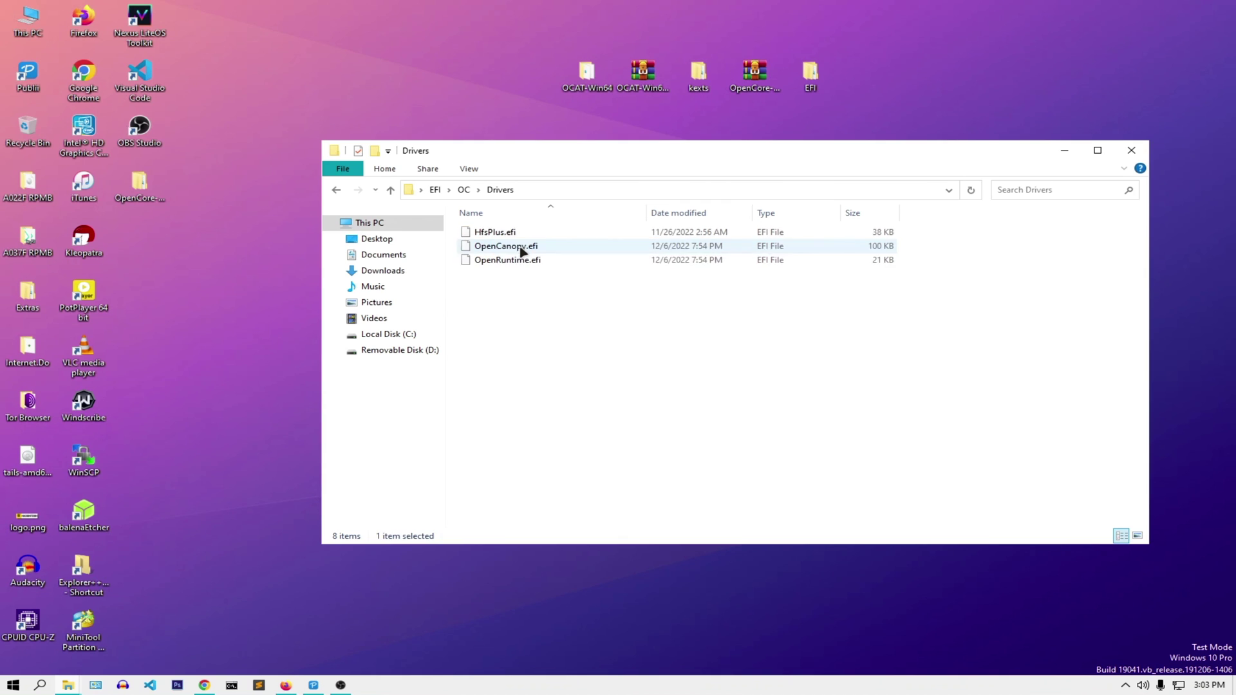
pyautogui.click(337, 190)
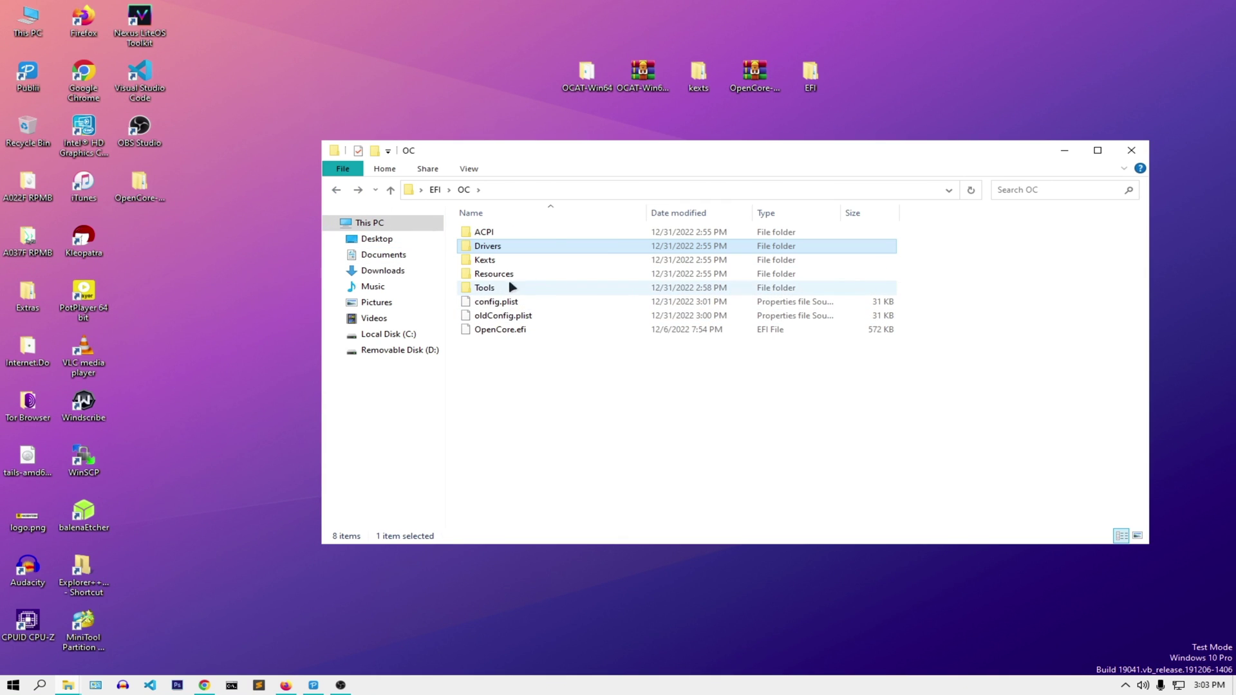
pyautogui.doubleClick(486, 287)
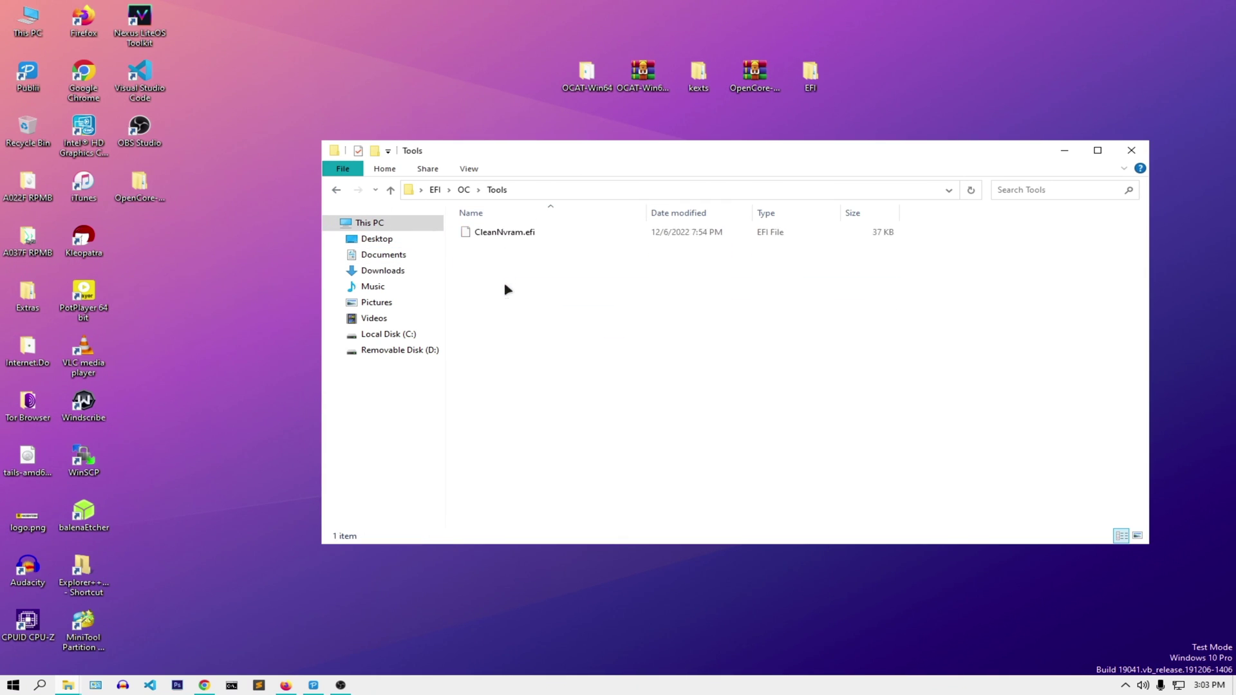
# Step: Return to the OC folder and delete oldConfig.plist
pyautogui.click(336, 190)
pyautogui.click(526, 317)
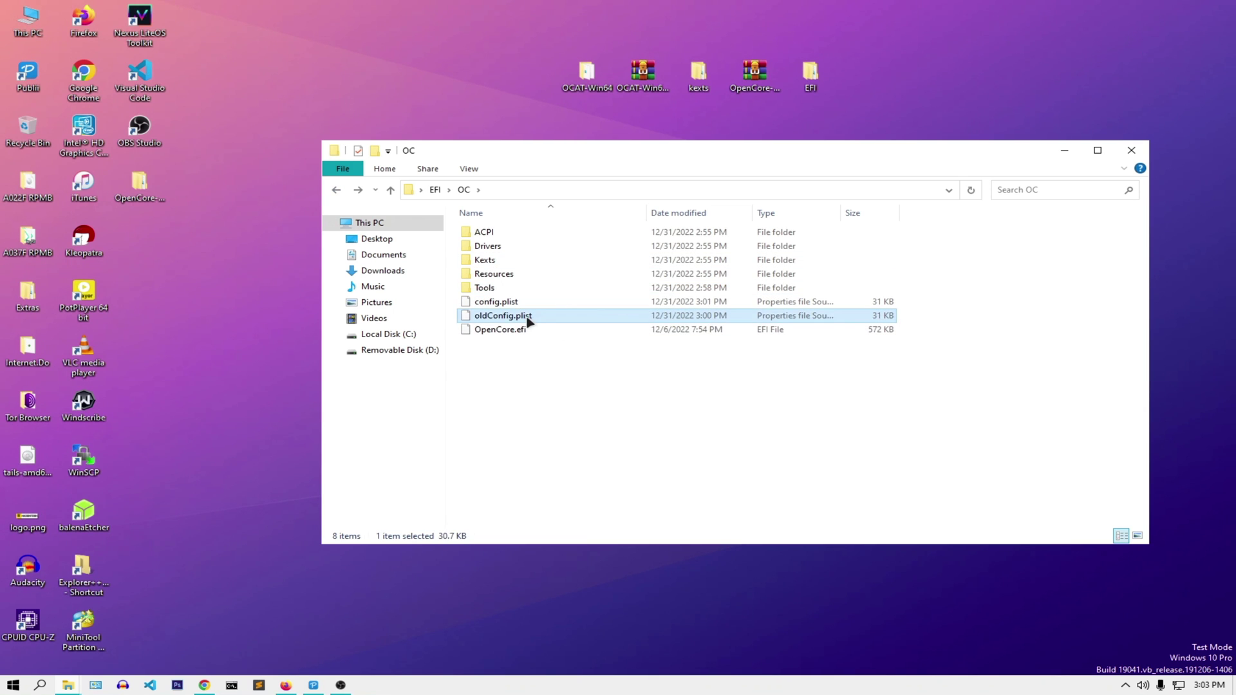
pyautogui.press('Delete')
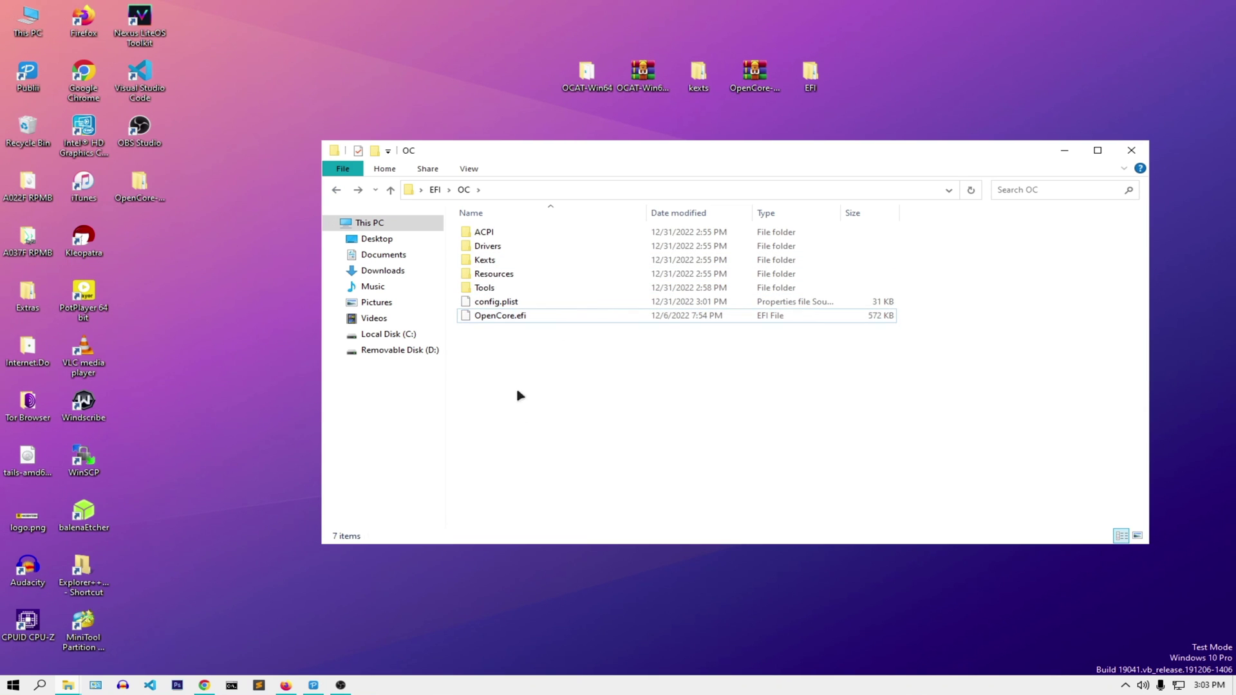
# Step: Check the OC folder's ACPI subfolder and close the folder window
pyautogui.doubleClick(486, 233)
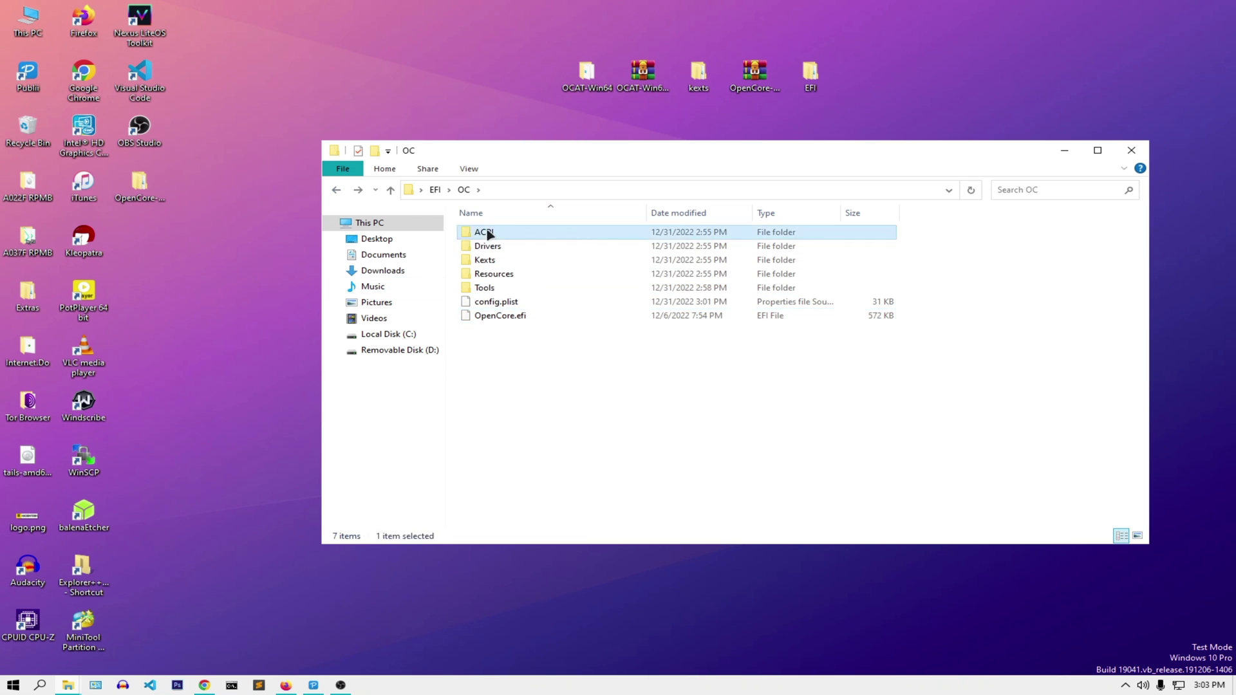
pyautogui.click(336, 190)
pyautogui.click(1085, 150)
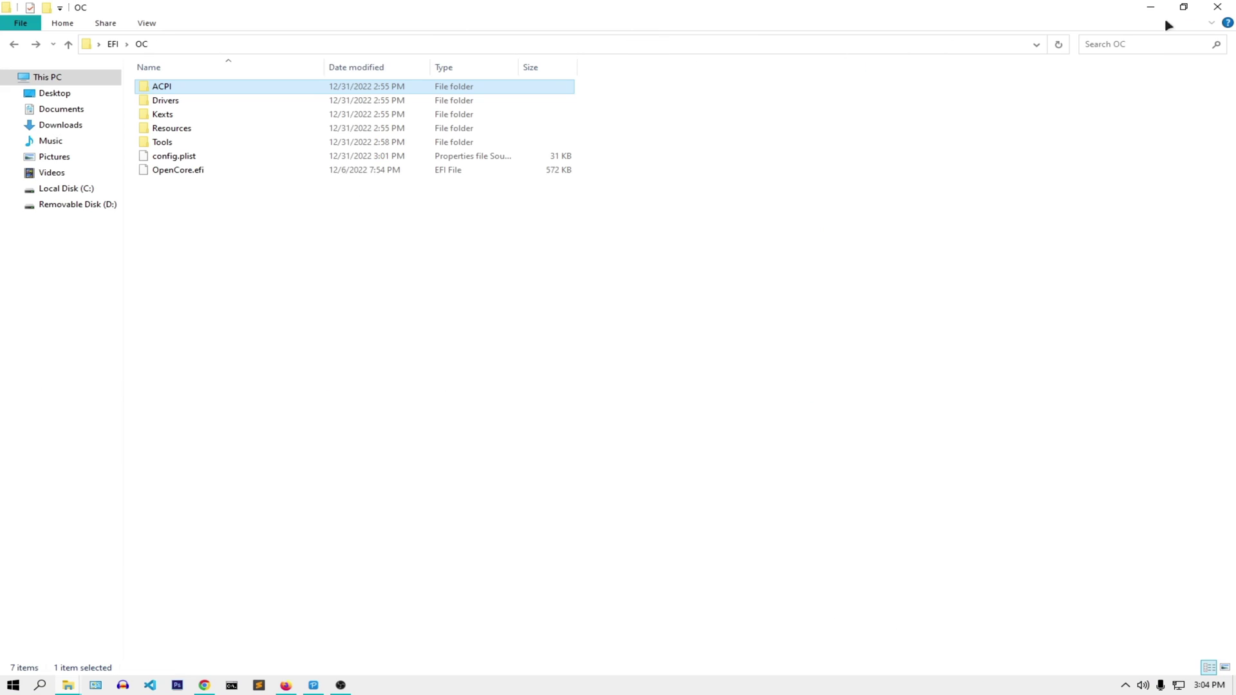
pyautogui.click(1219, 6)
pyautogui.click(541, 223)
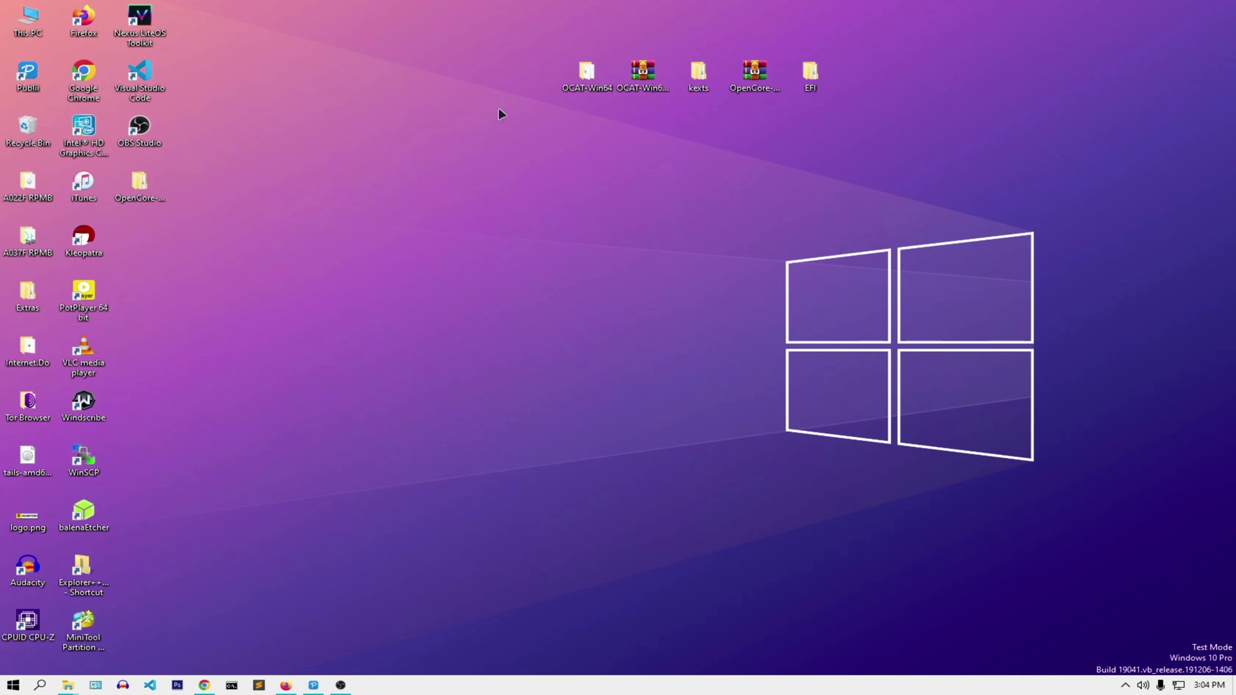
pyautogui.moveTo(917, 140); pyautogui.dragTo(547, 59)
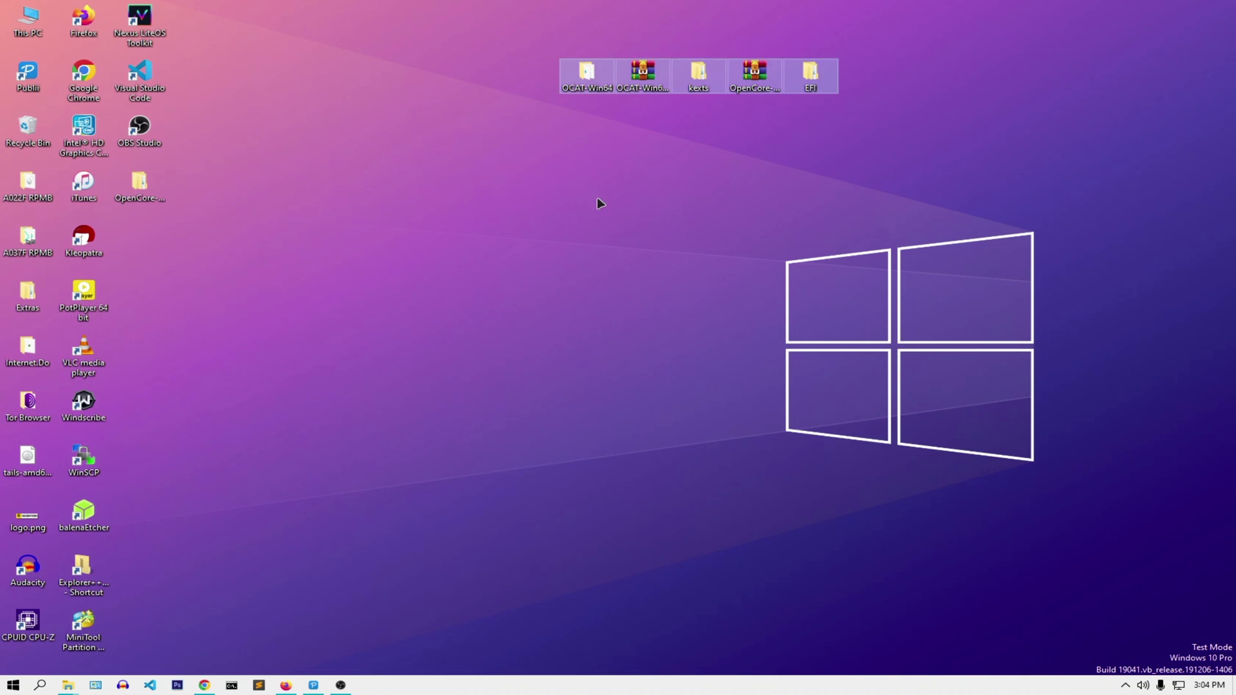
pyautogui.click(597, 197)
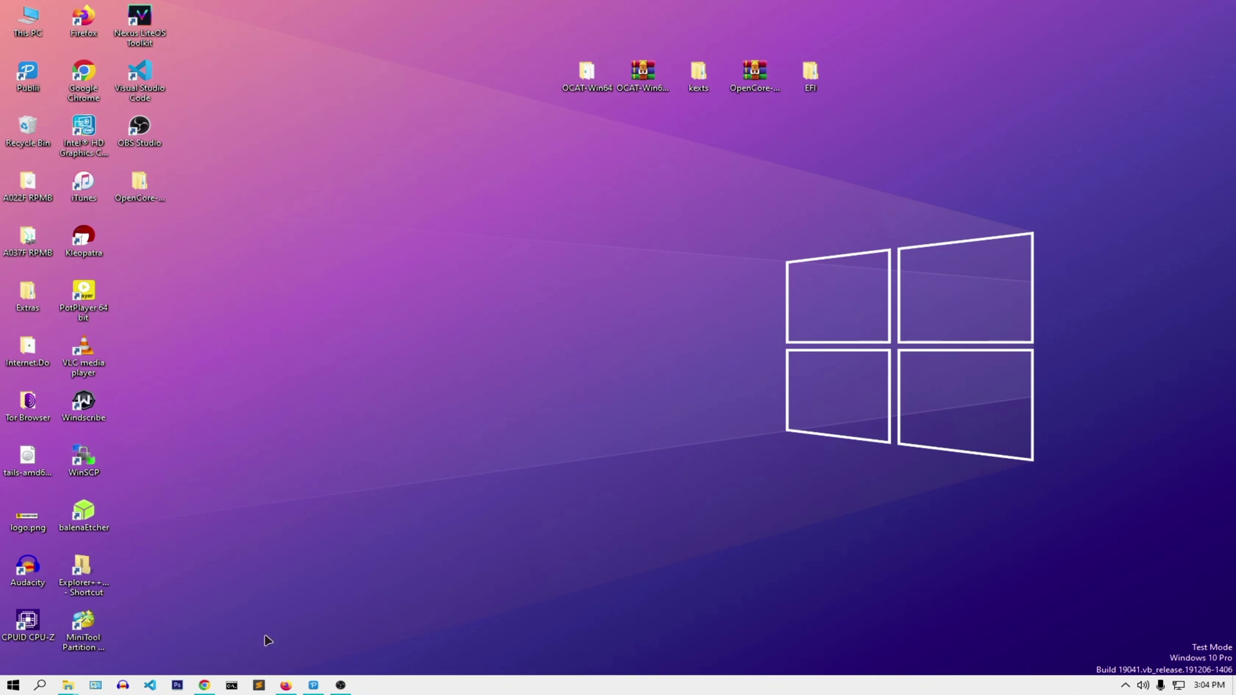